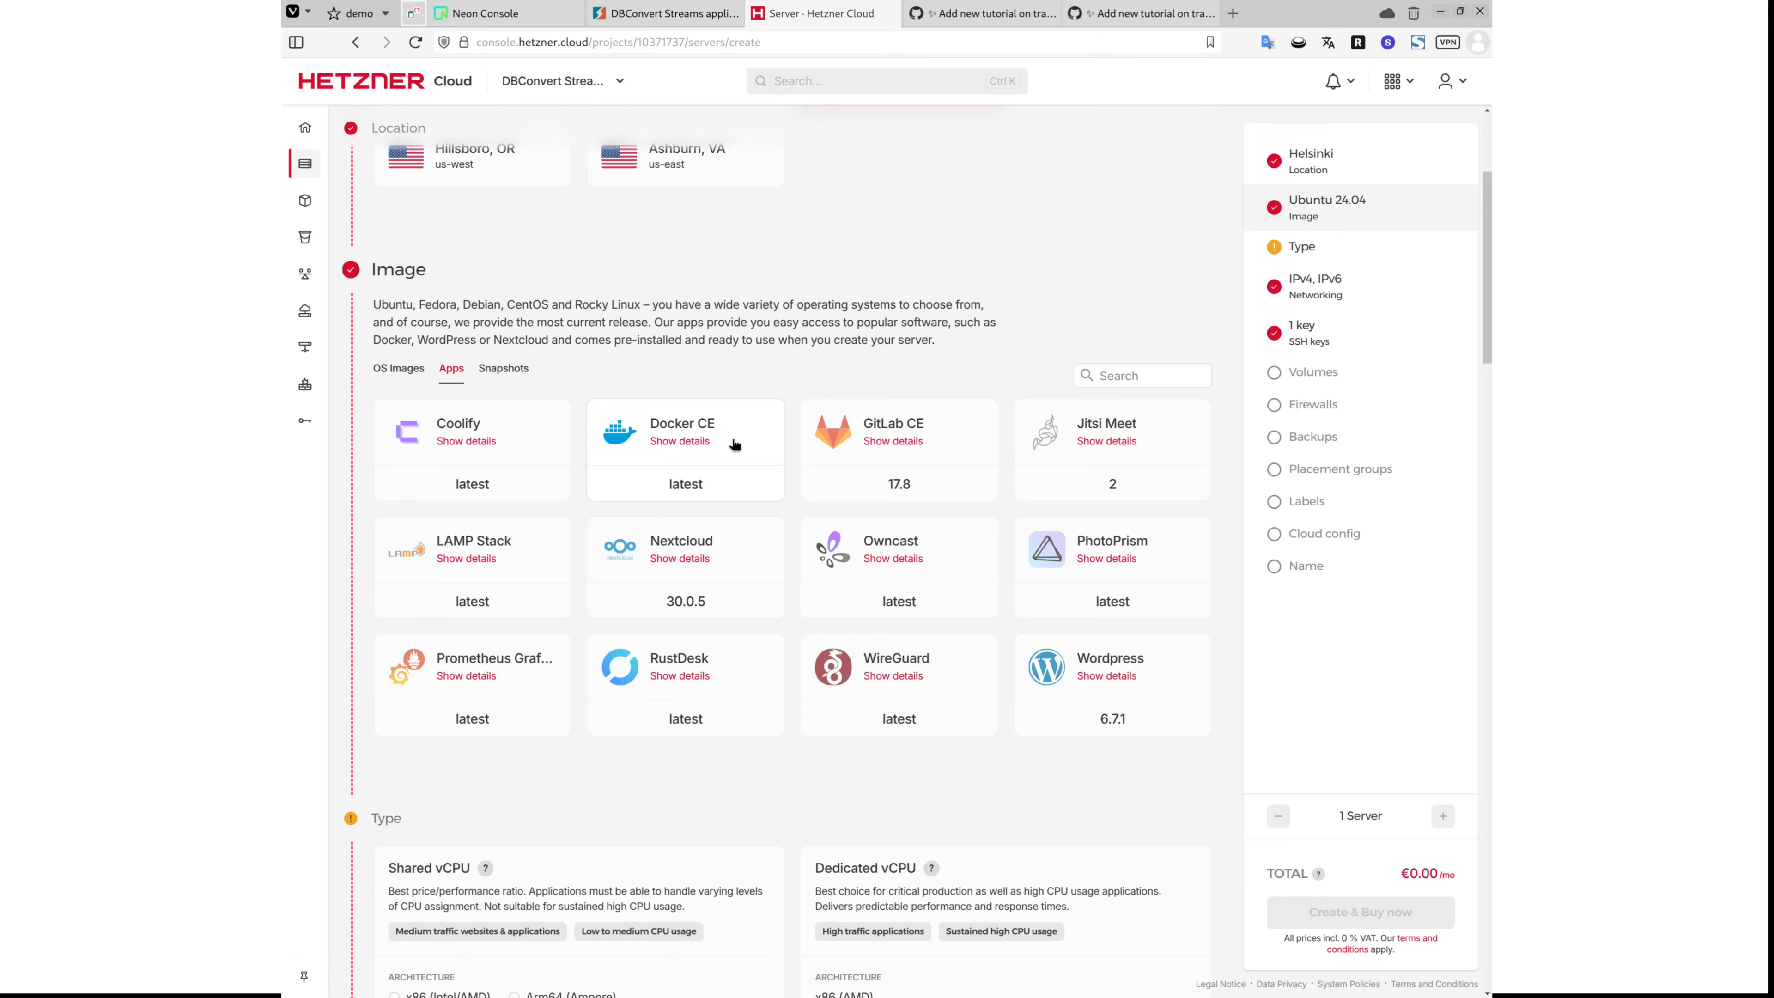
# Step: Choose the Docker CE app image and a shared vCPU type with x86 (Intel/AMD) architecture for the new server
pyautogui.click(734, 445)
pyautogui.scroll(-4, 761, 492)
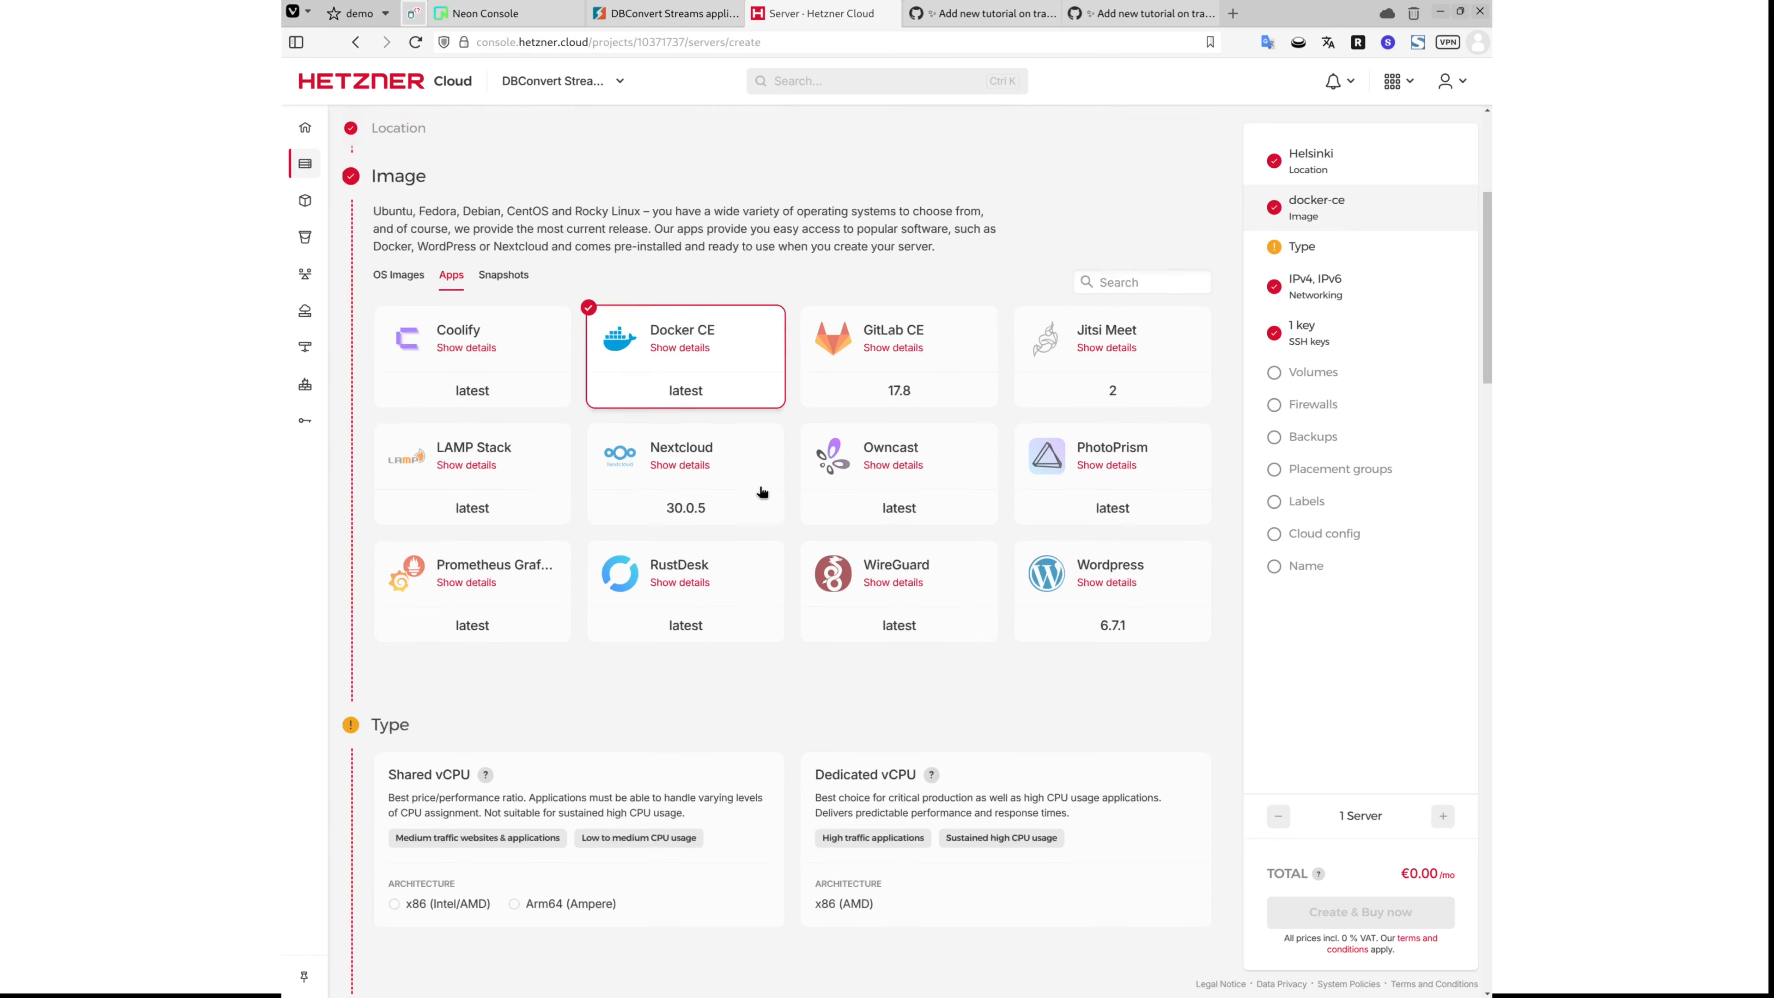
pyautogui.scroll(-3, 762, 493)
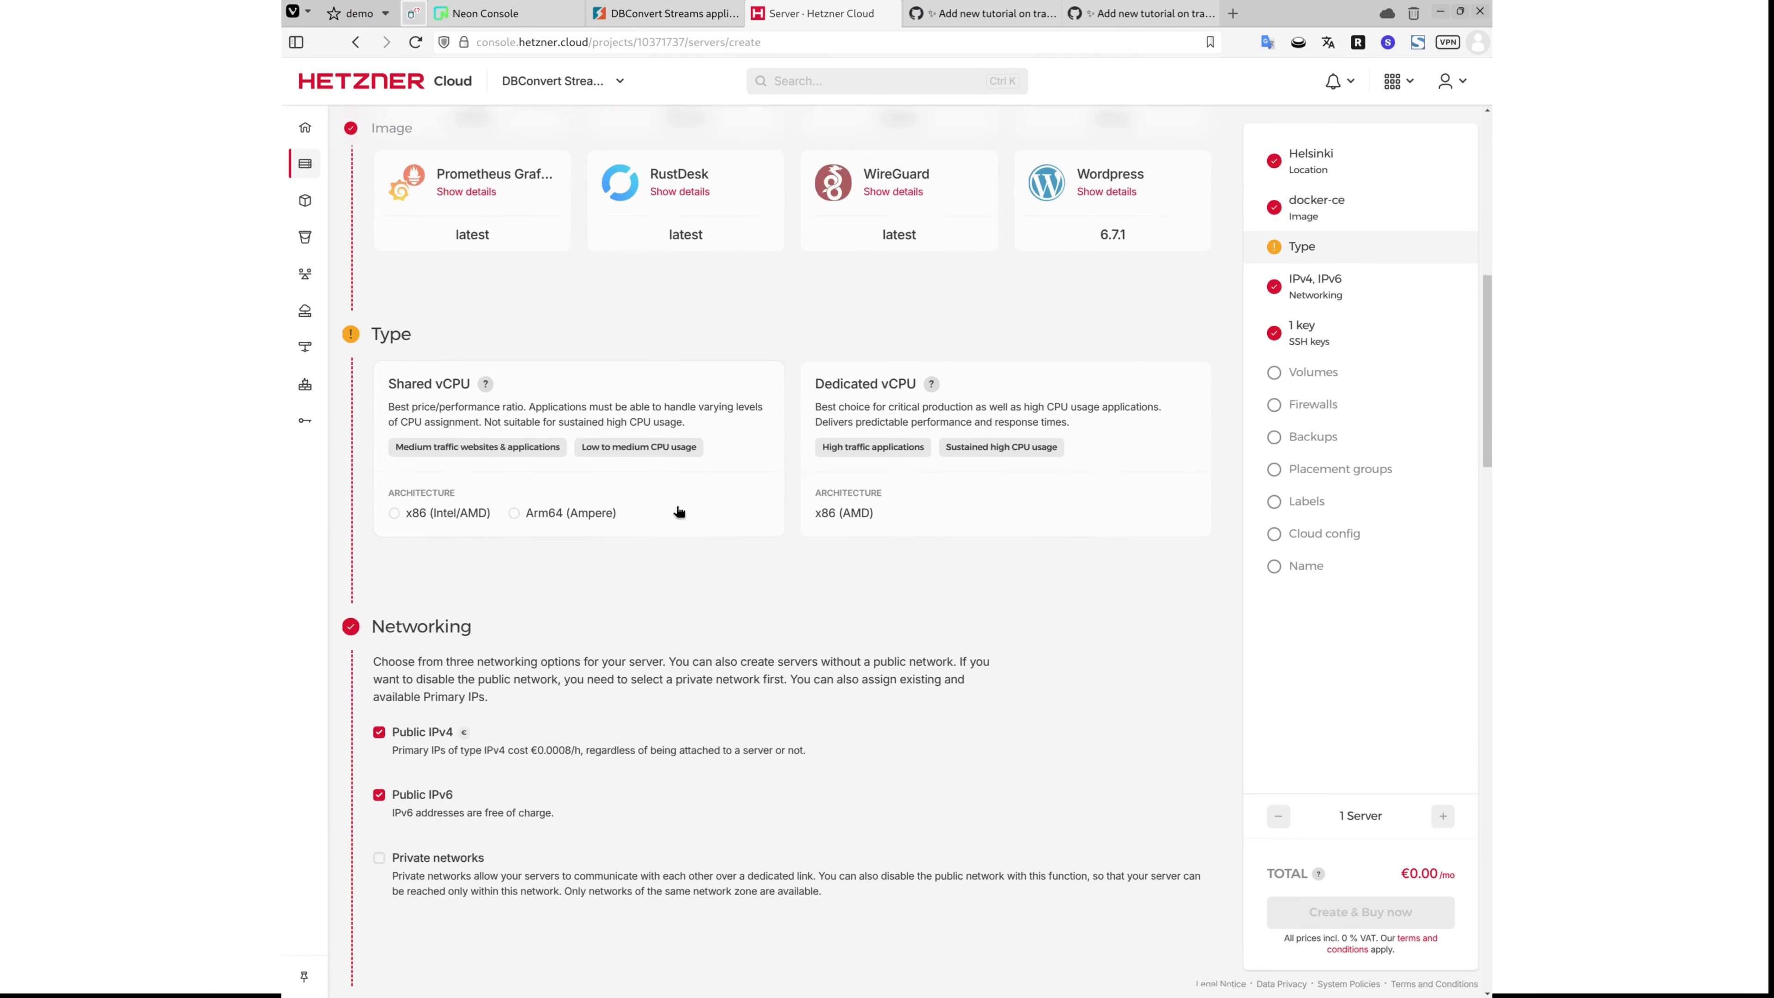
pyautogui.click(455, 521)
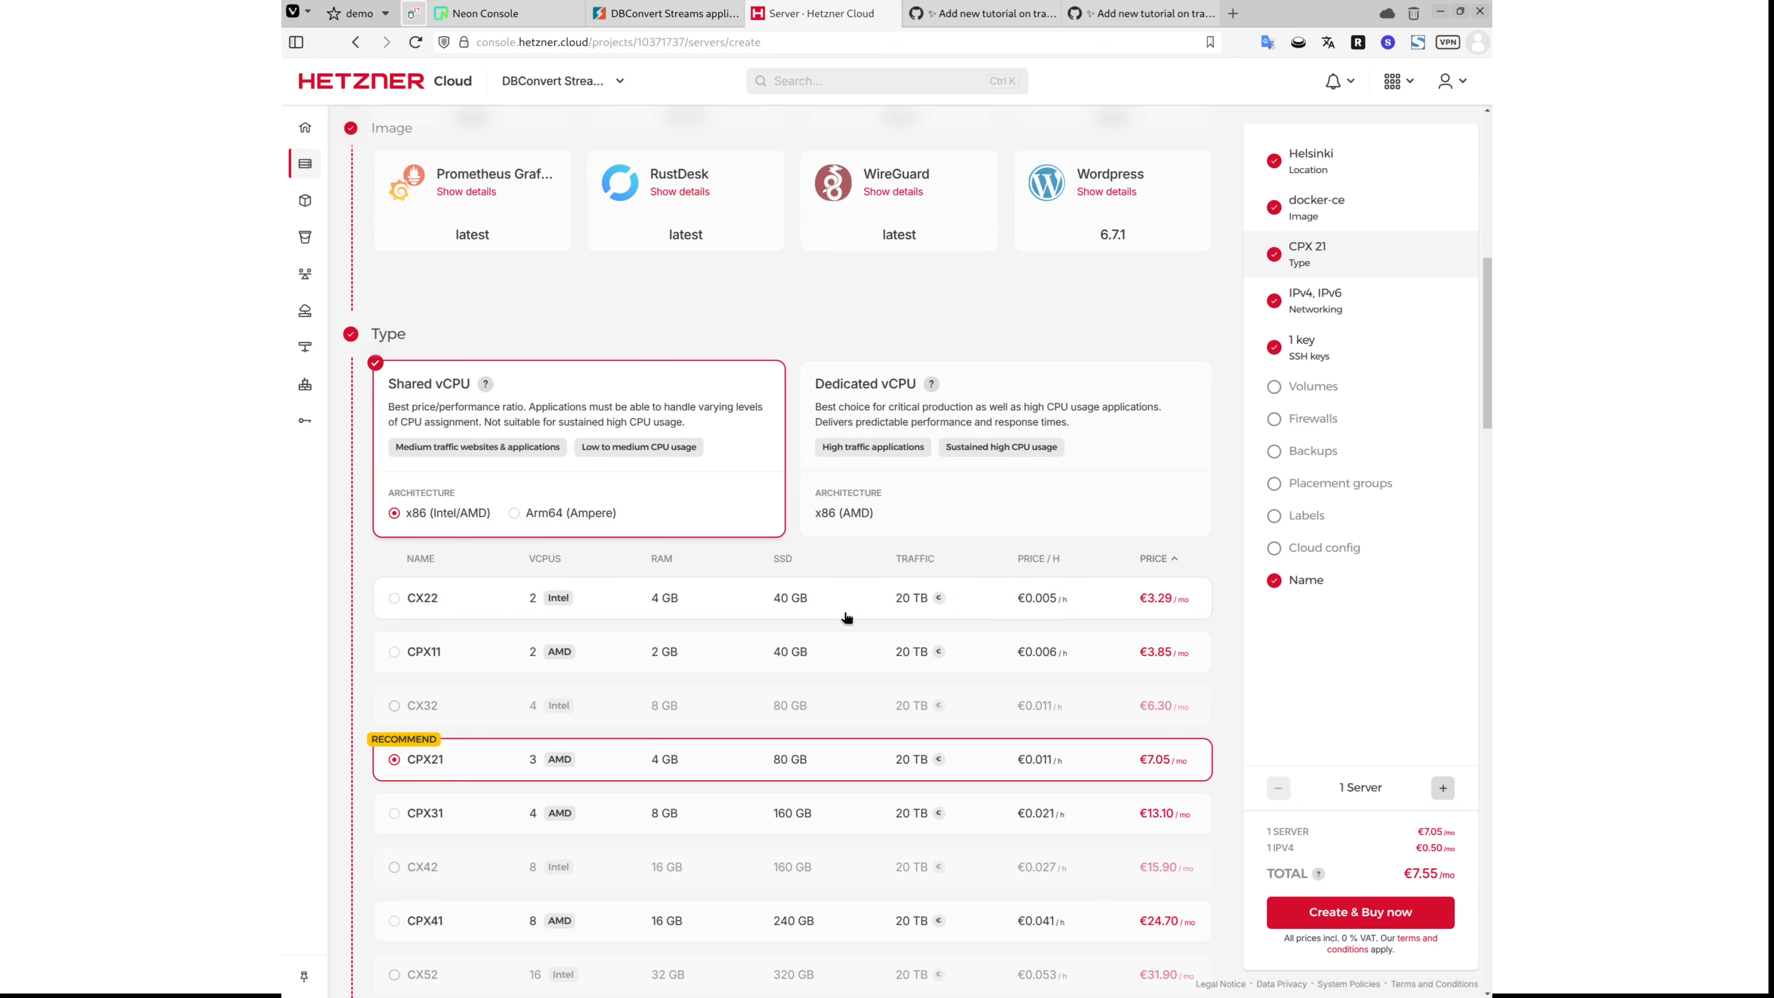
# Step: Review the networking, SSH key and optional settings, and create and buy the server with them as they are
pyautogui.scroll(-9, 846, 616)
pyautogui.scroll(-5, 784, 611)
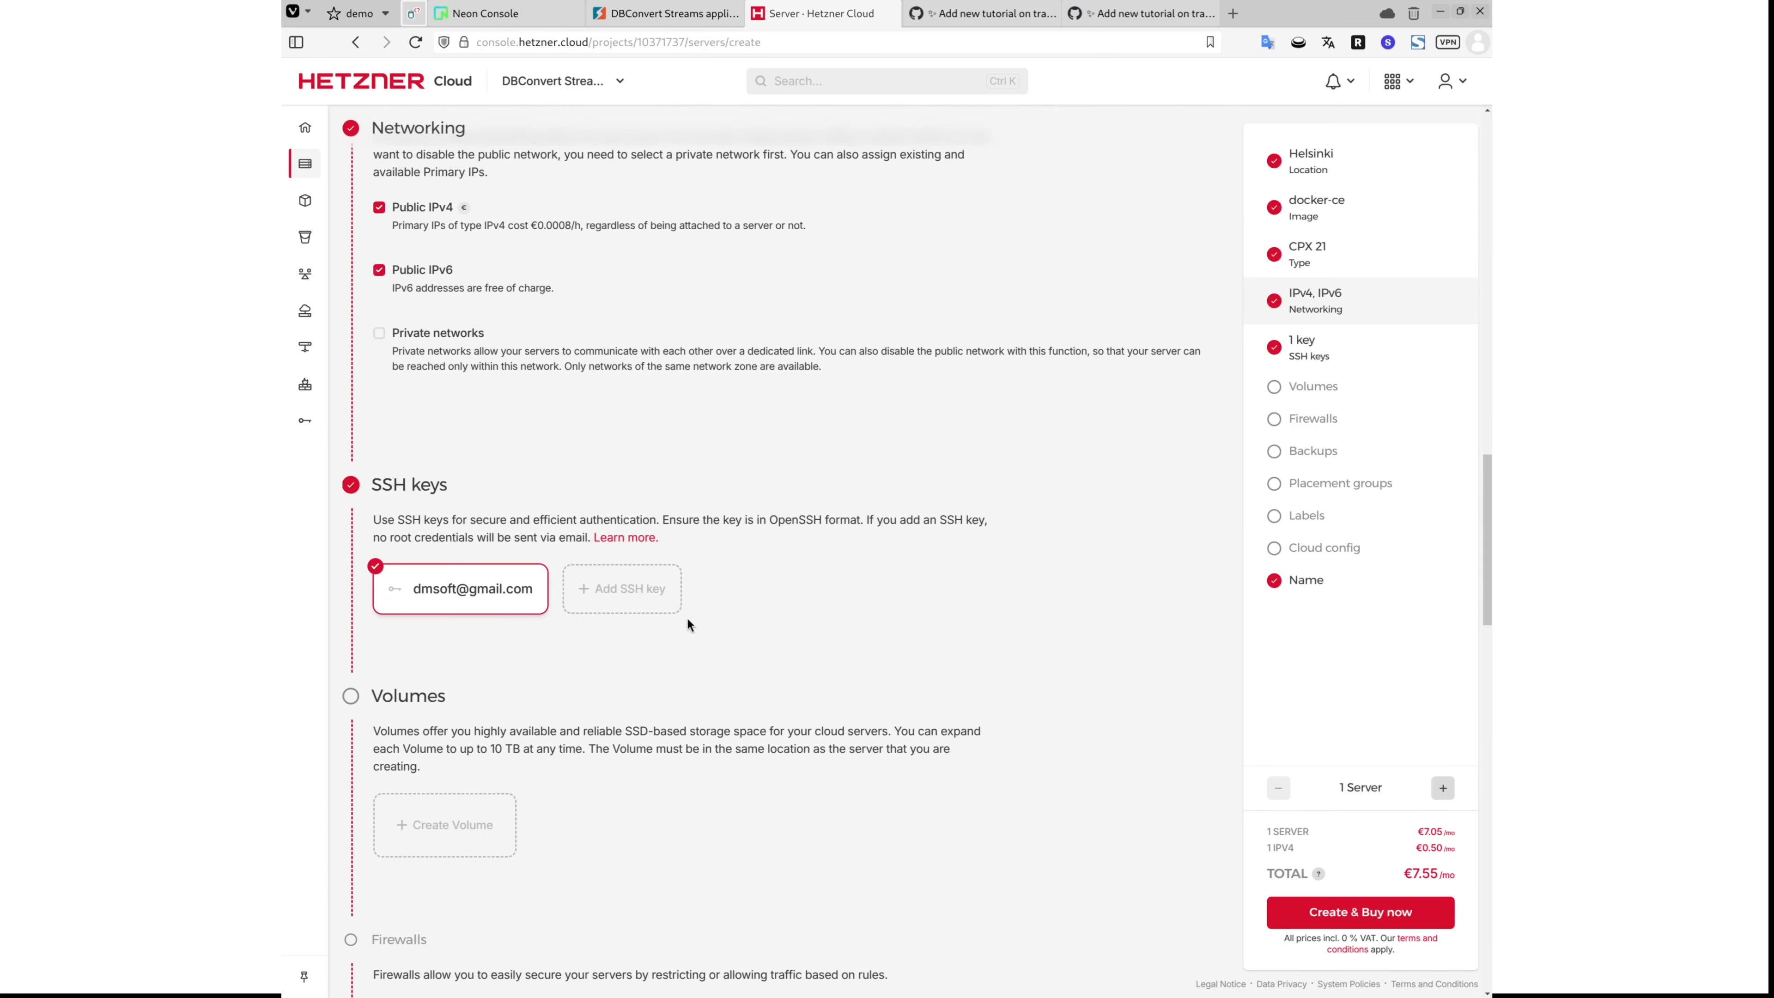
pyautogui.scroll(-10, 1088, 724)
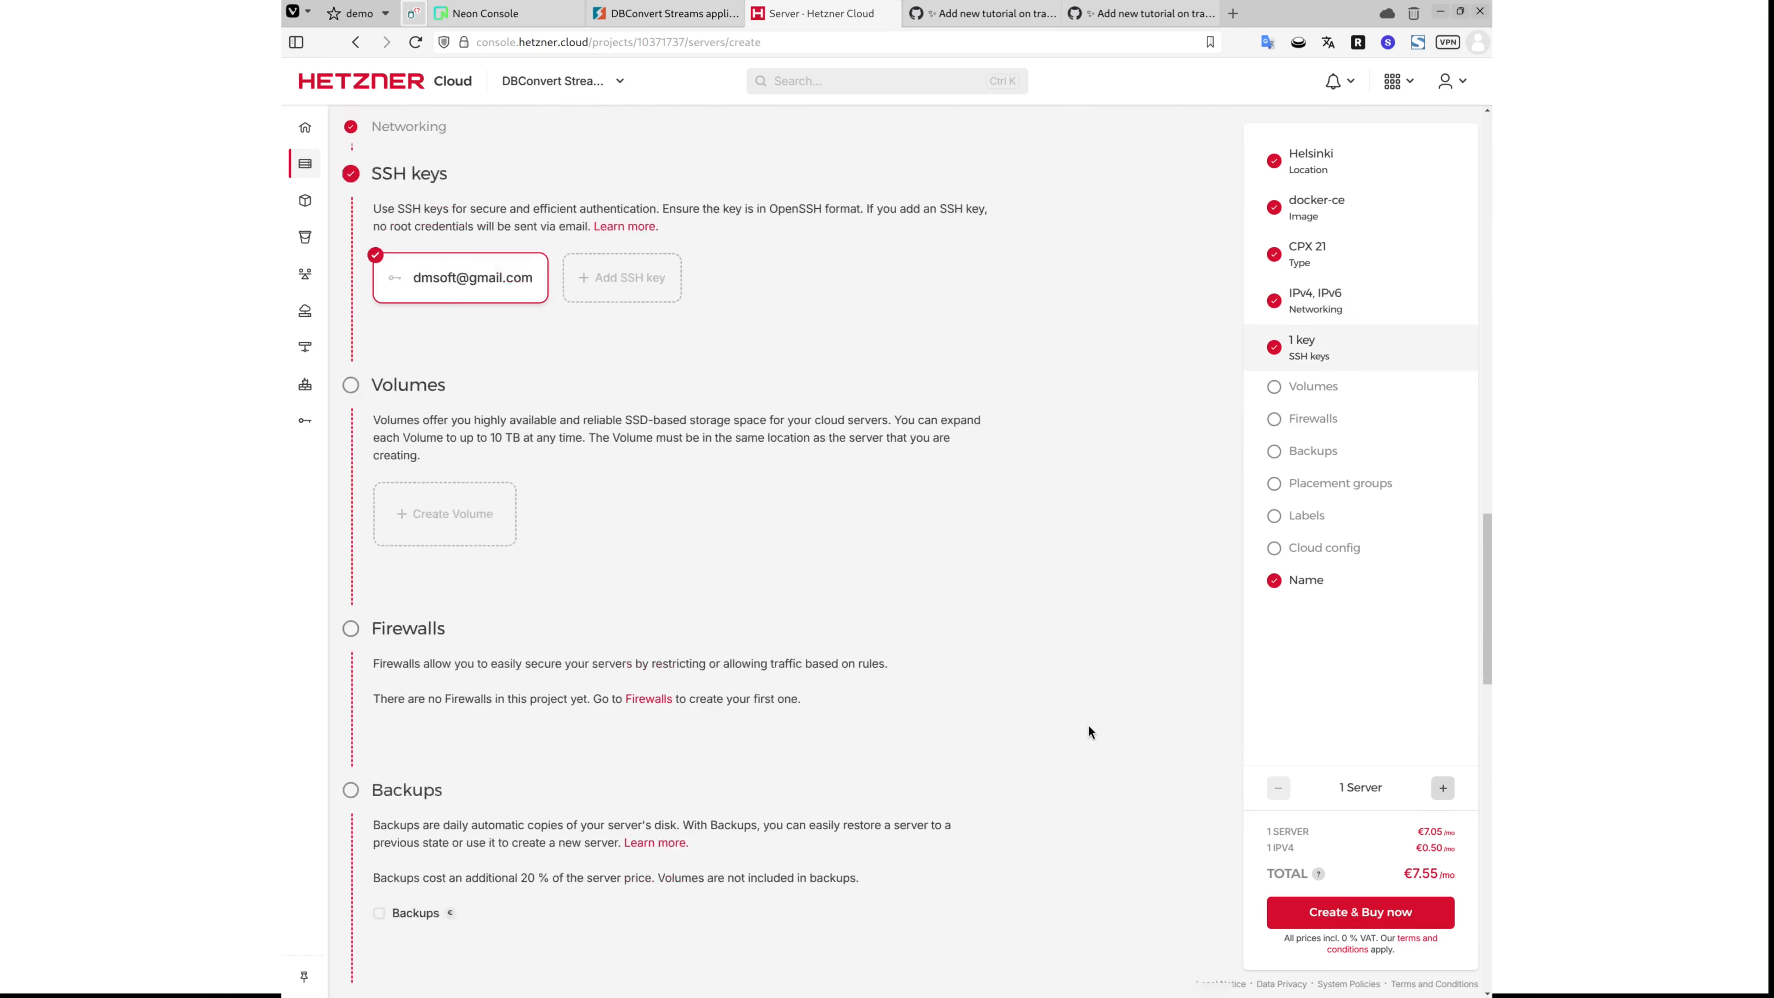
pyautogui.click(1405, 921)
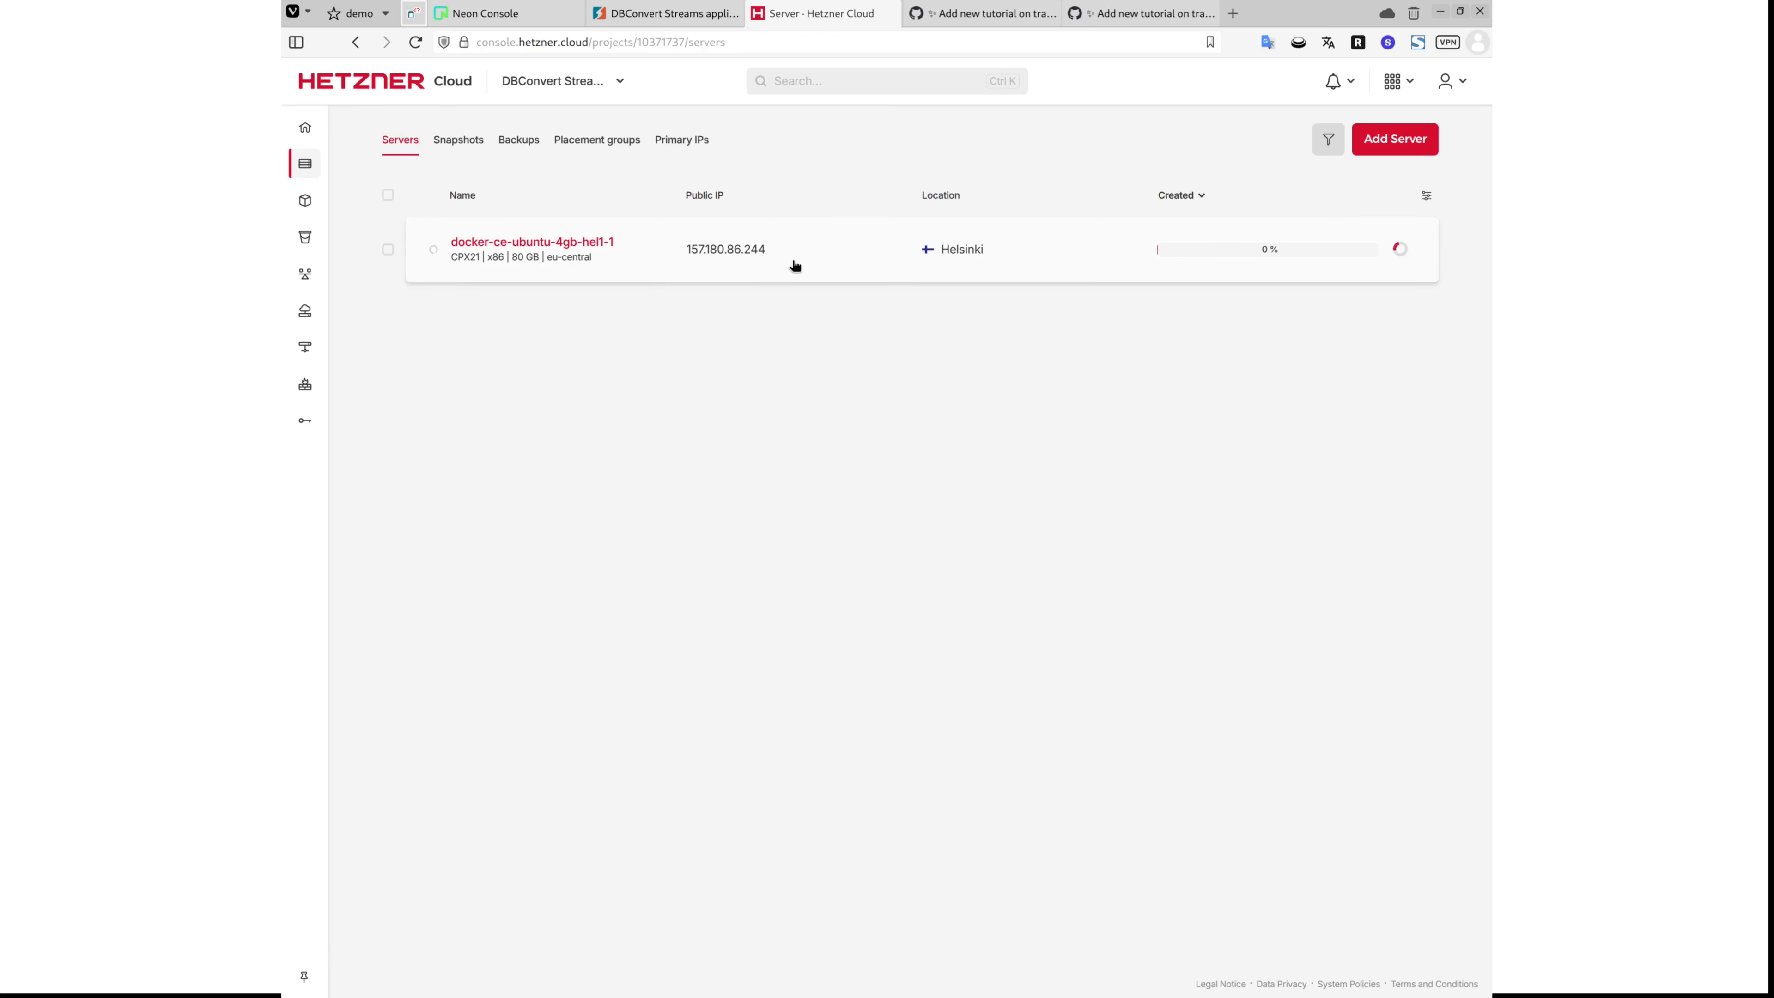
pyautogui.click(764, 253)
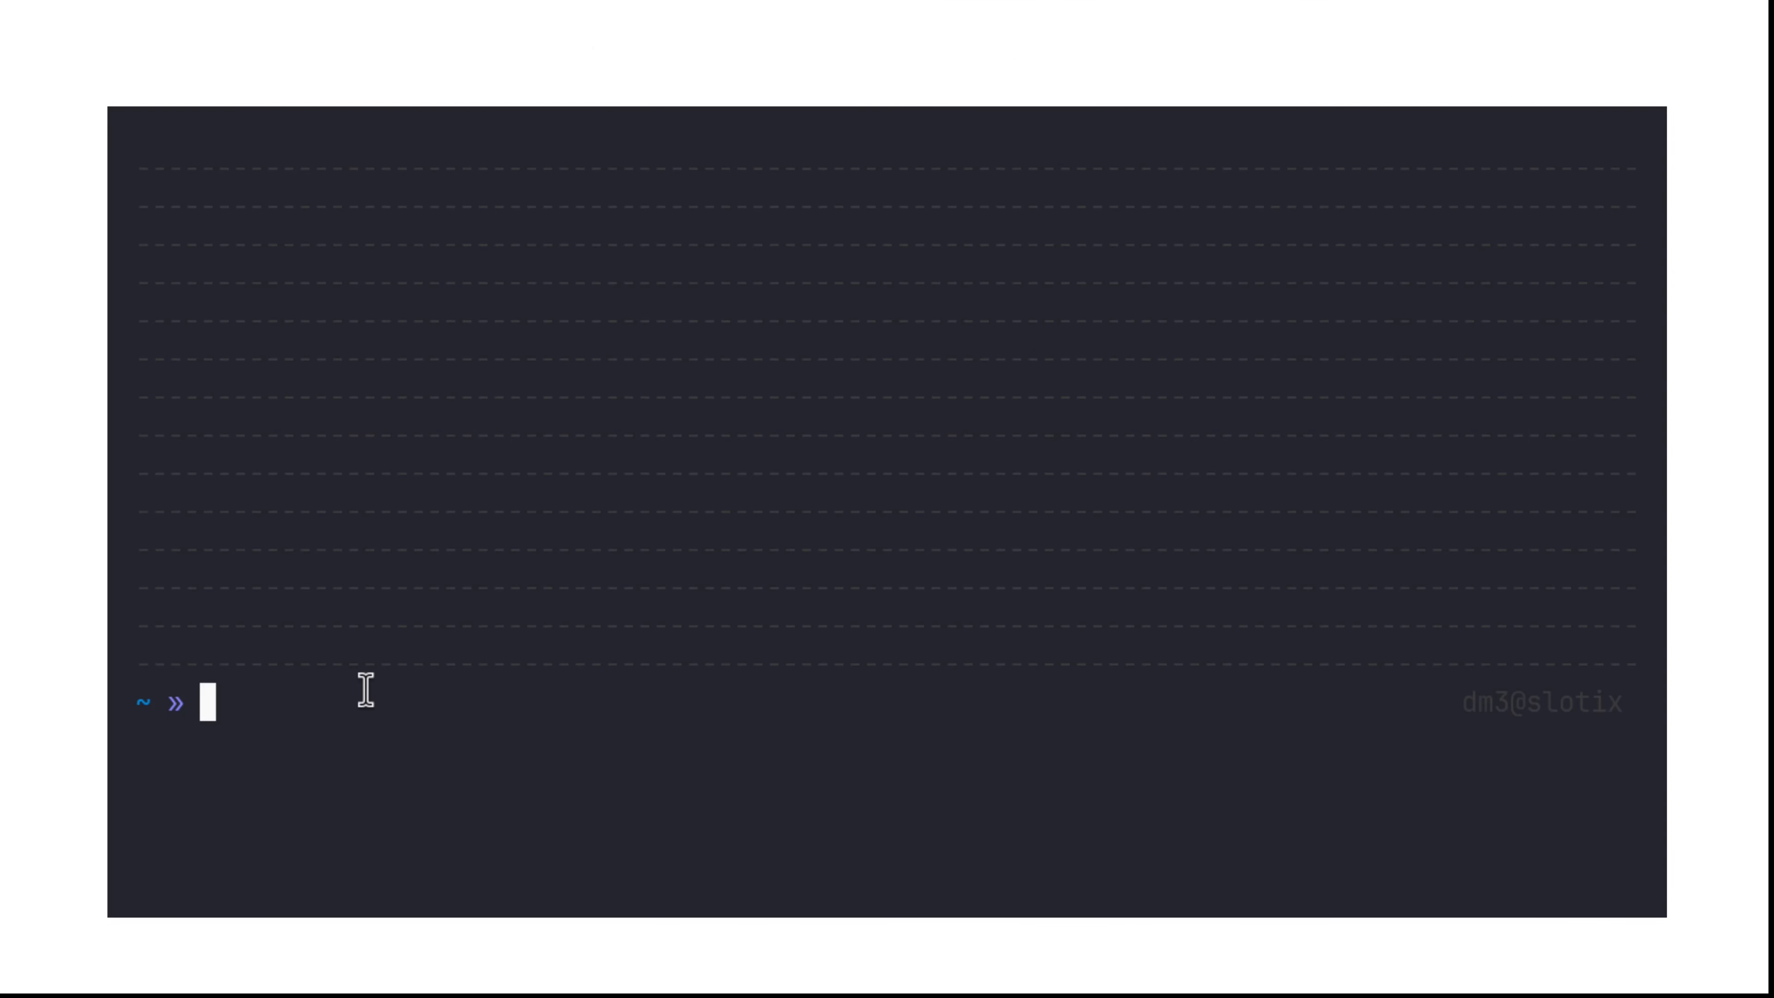
pyautogui.write('ssh rooi')
pyautogui.press('BackSpace')
pyautogui.write('t')
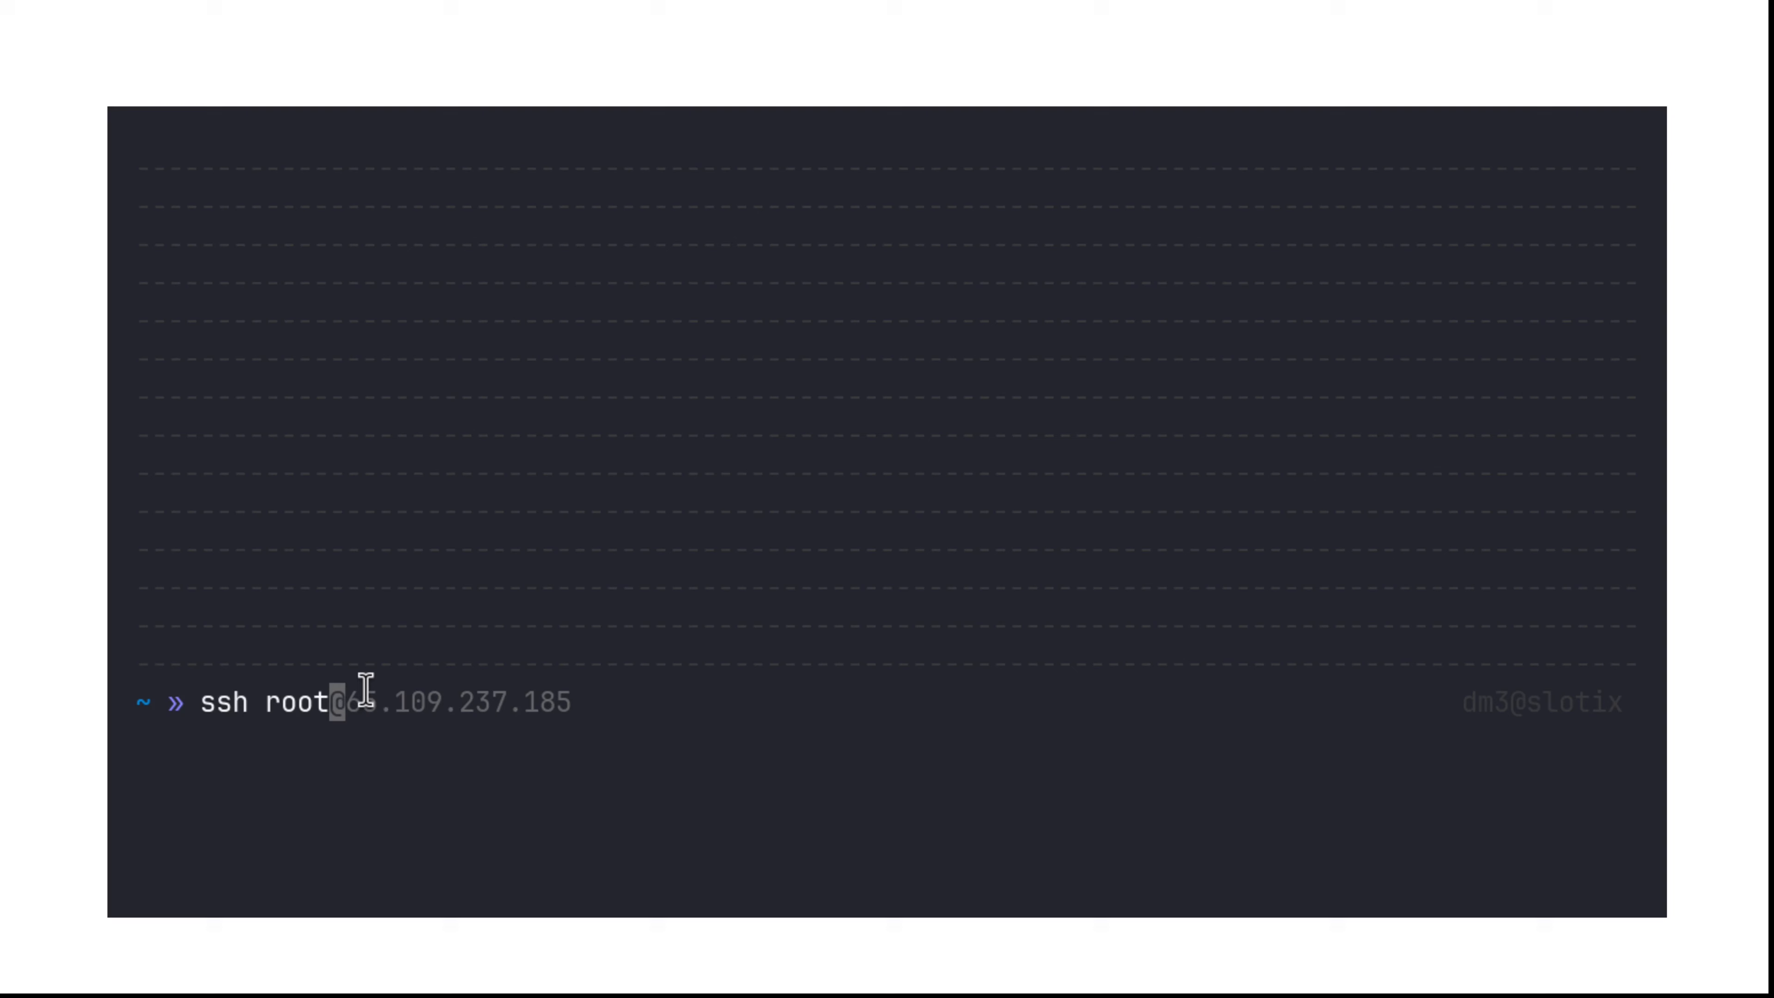
pyautogui.write('@')
pyautogui.write('157.180.86.244')
pyautogui.press('Return')
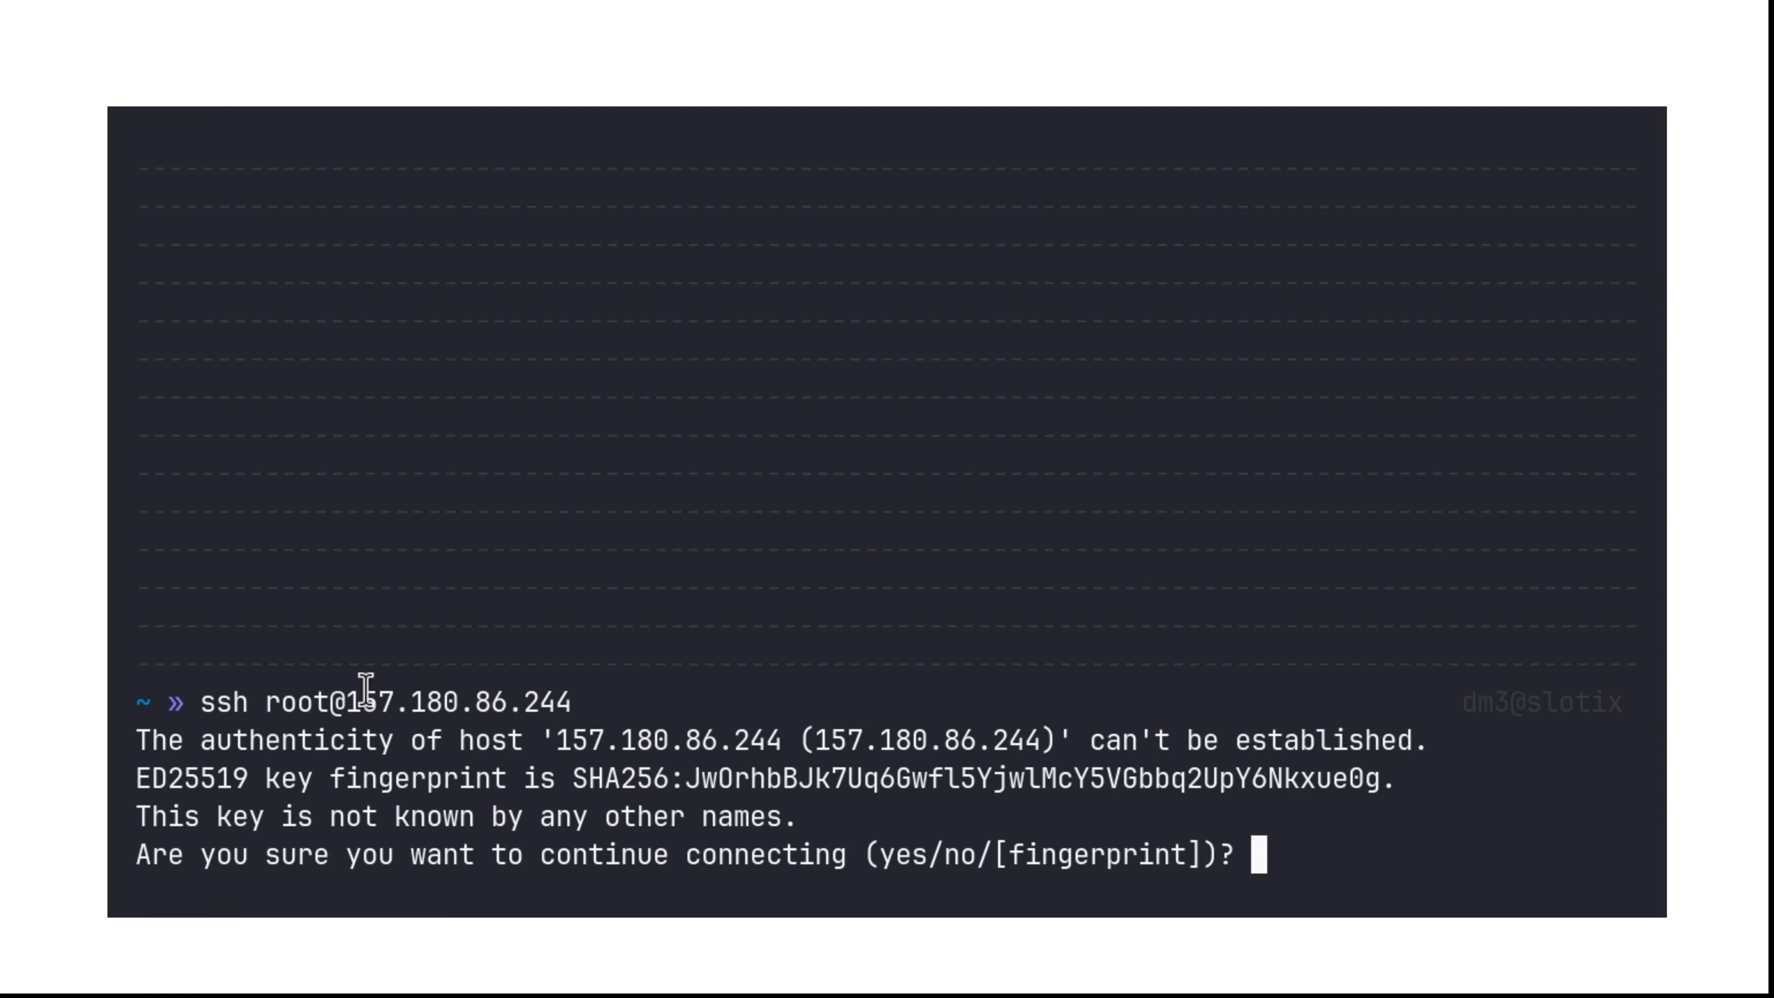
pyautogui.write('yes')
pyautogui.press('Return')
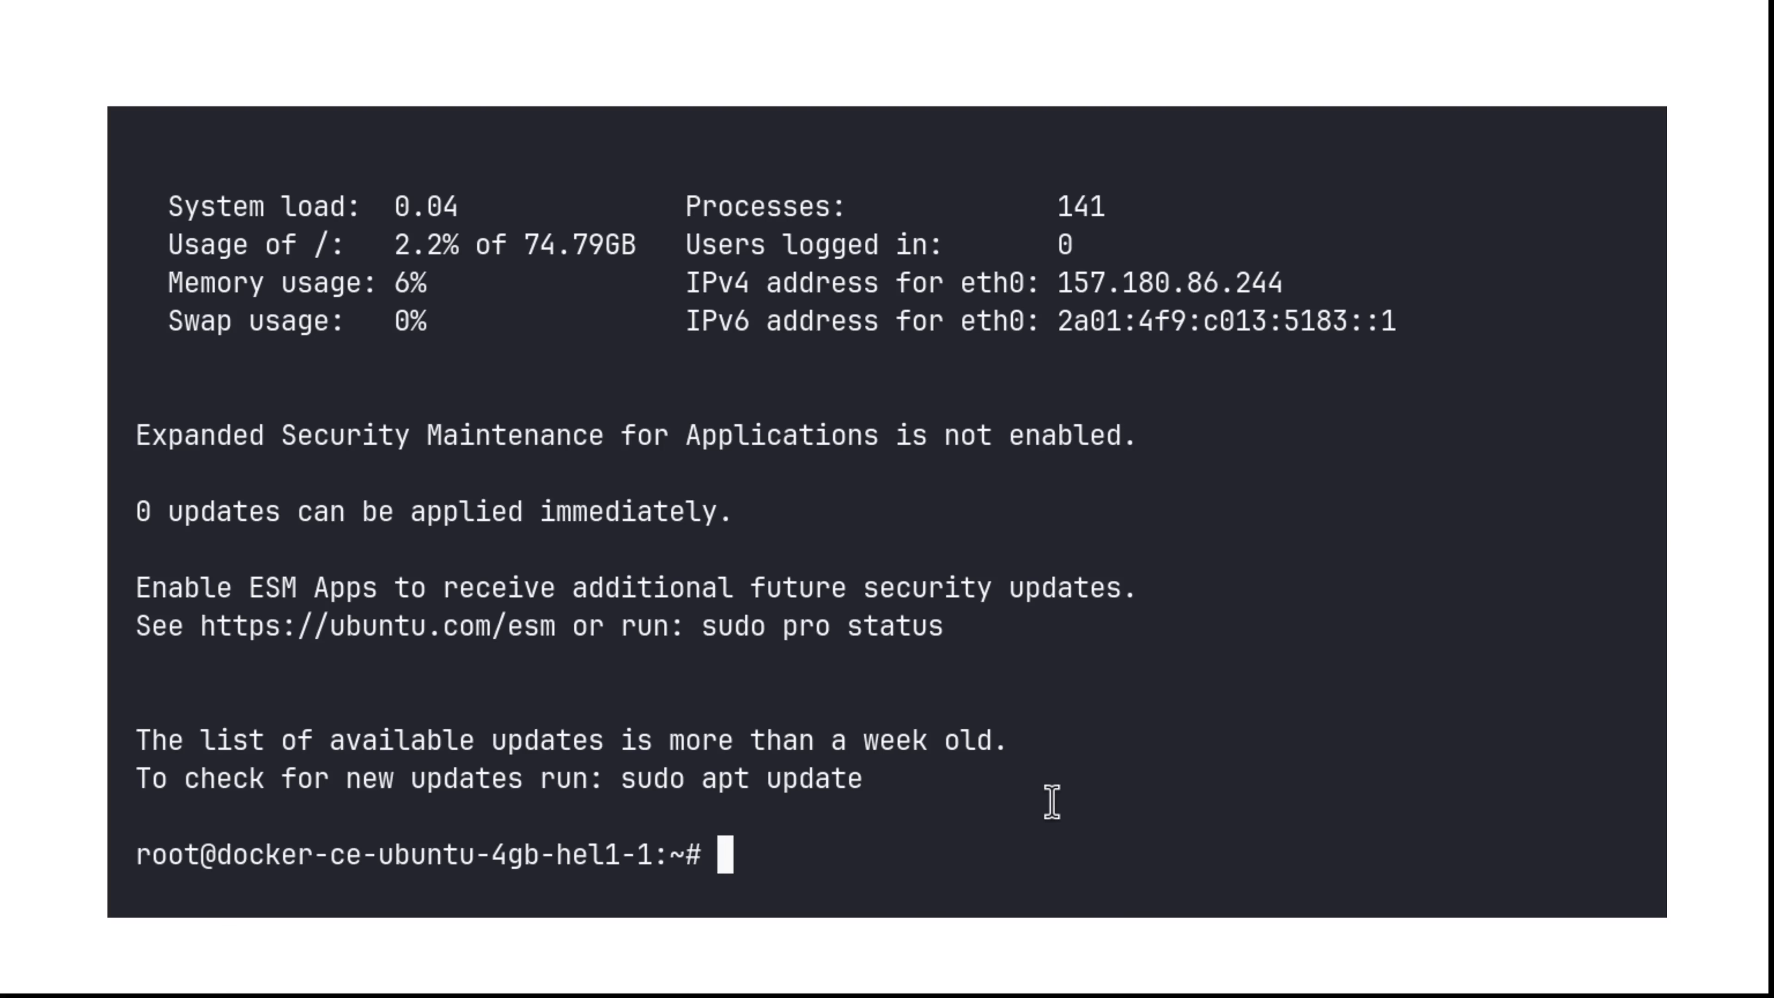
# Step: Create the ~/pg-data and ~/pg-conf directories and run a postgres:16 Docker container named postgres on port 5432
pyautogui.write('mkdir -p ~/pg-data ~/pg-conf')
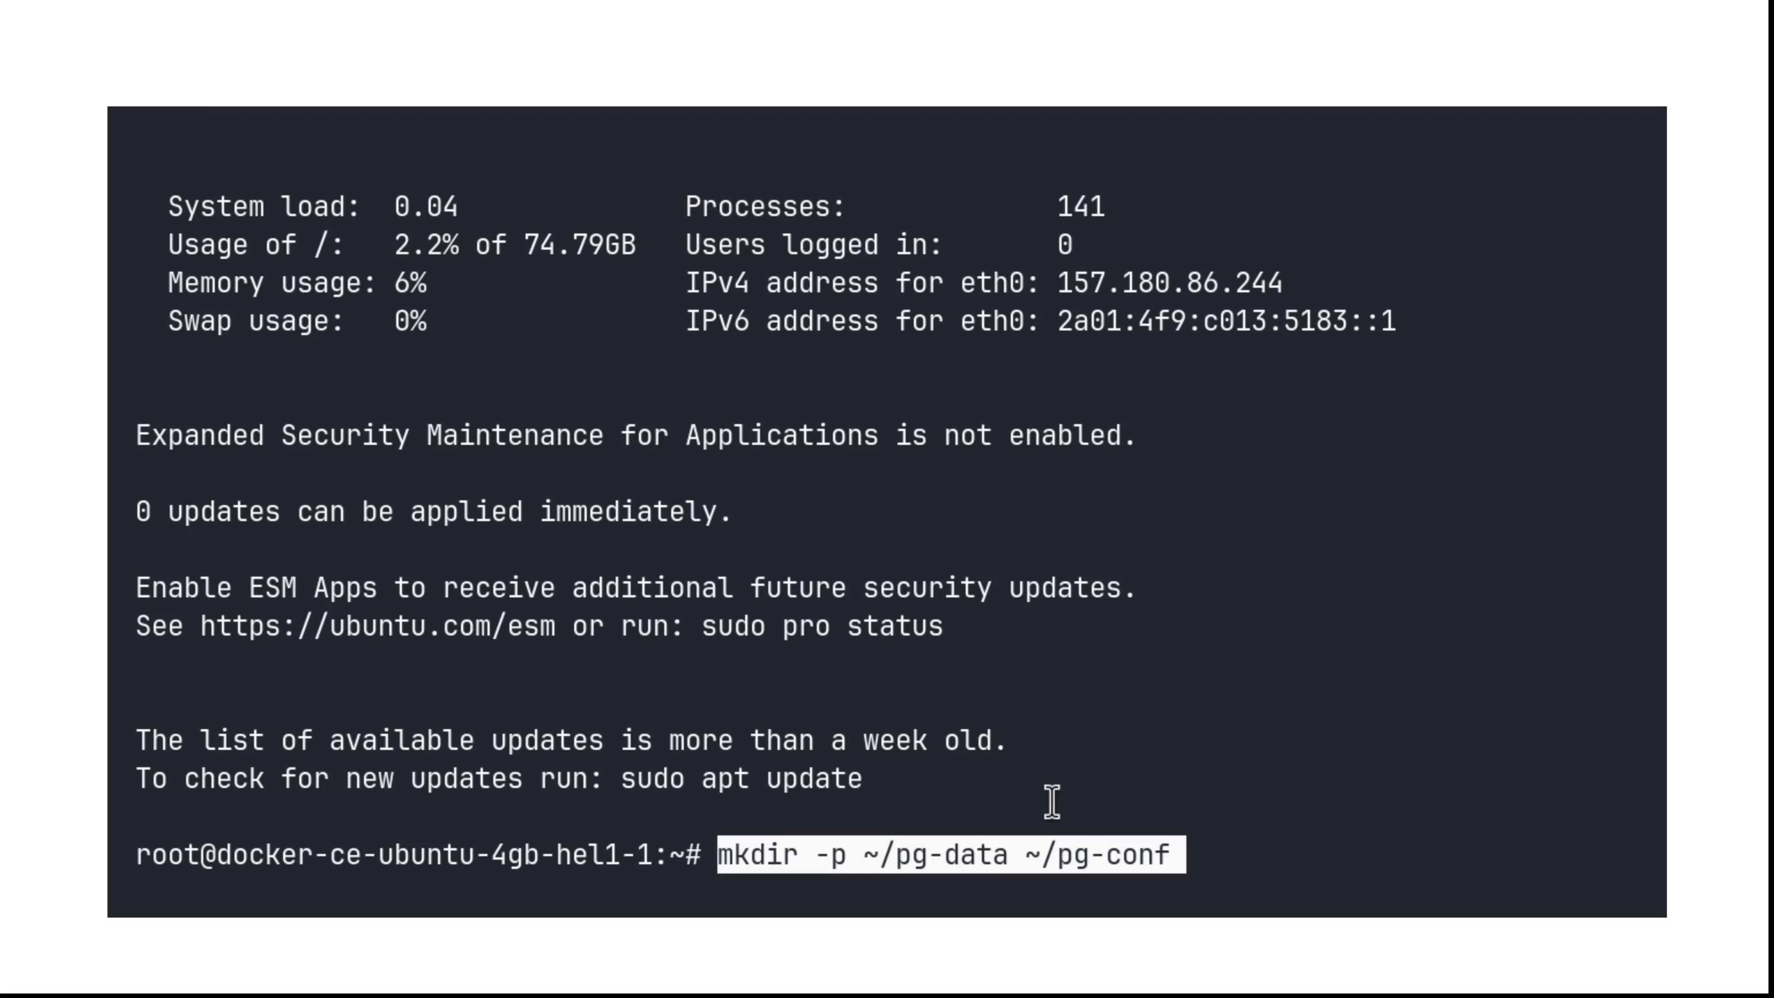
pyautogui.press('Return')
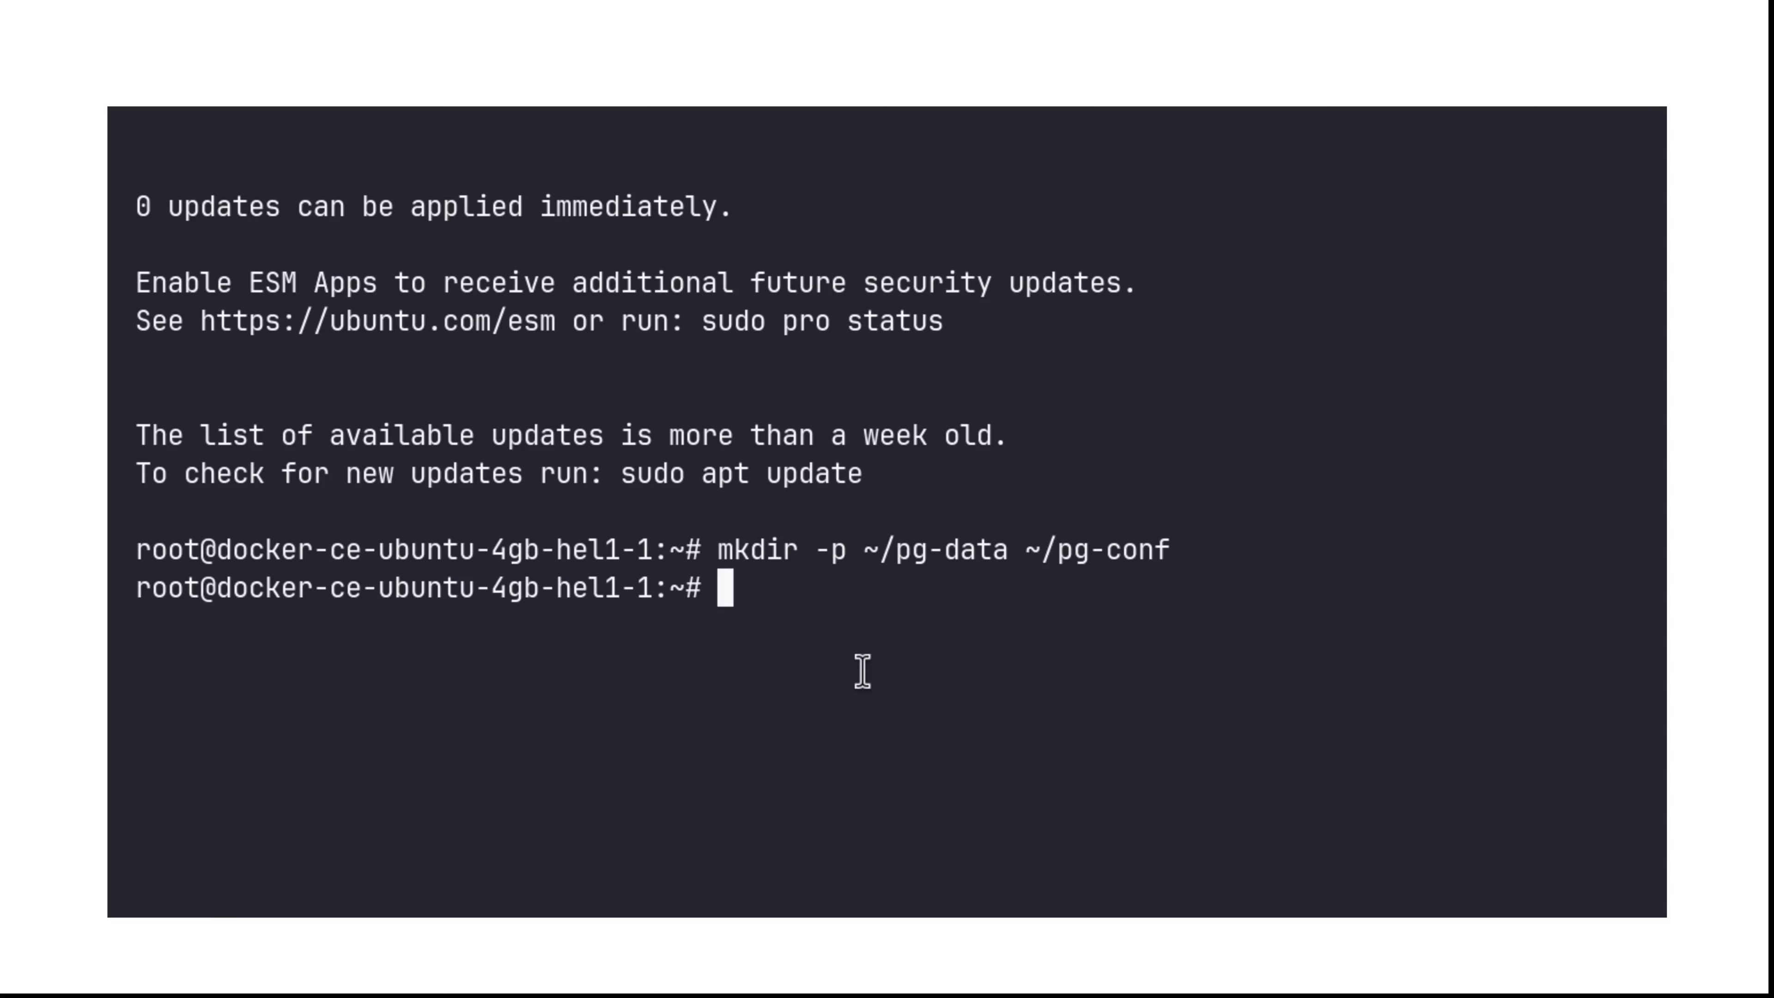
pyautogui.press('super+v')
pyautogui.press('Return')
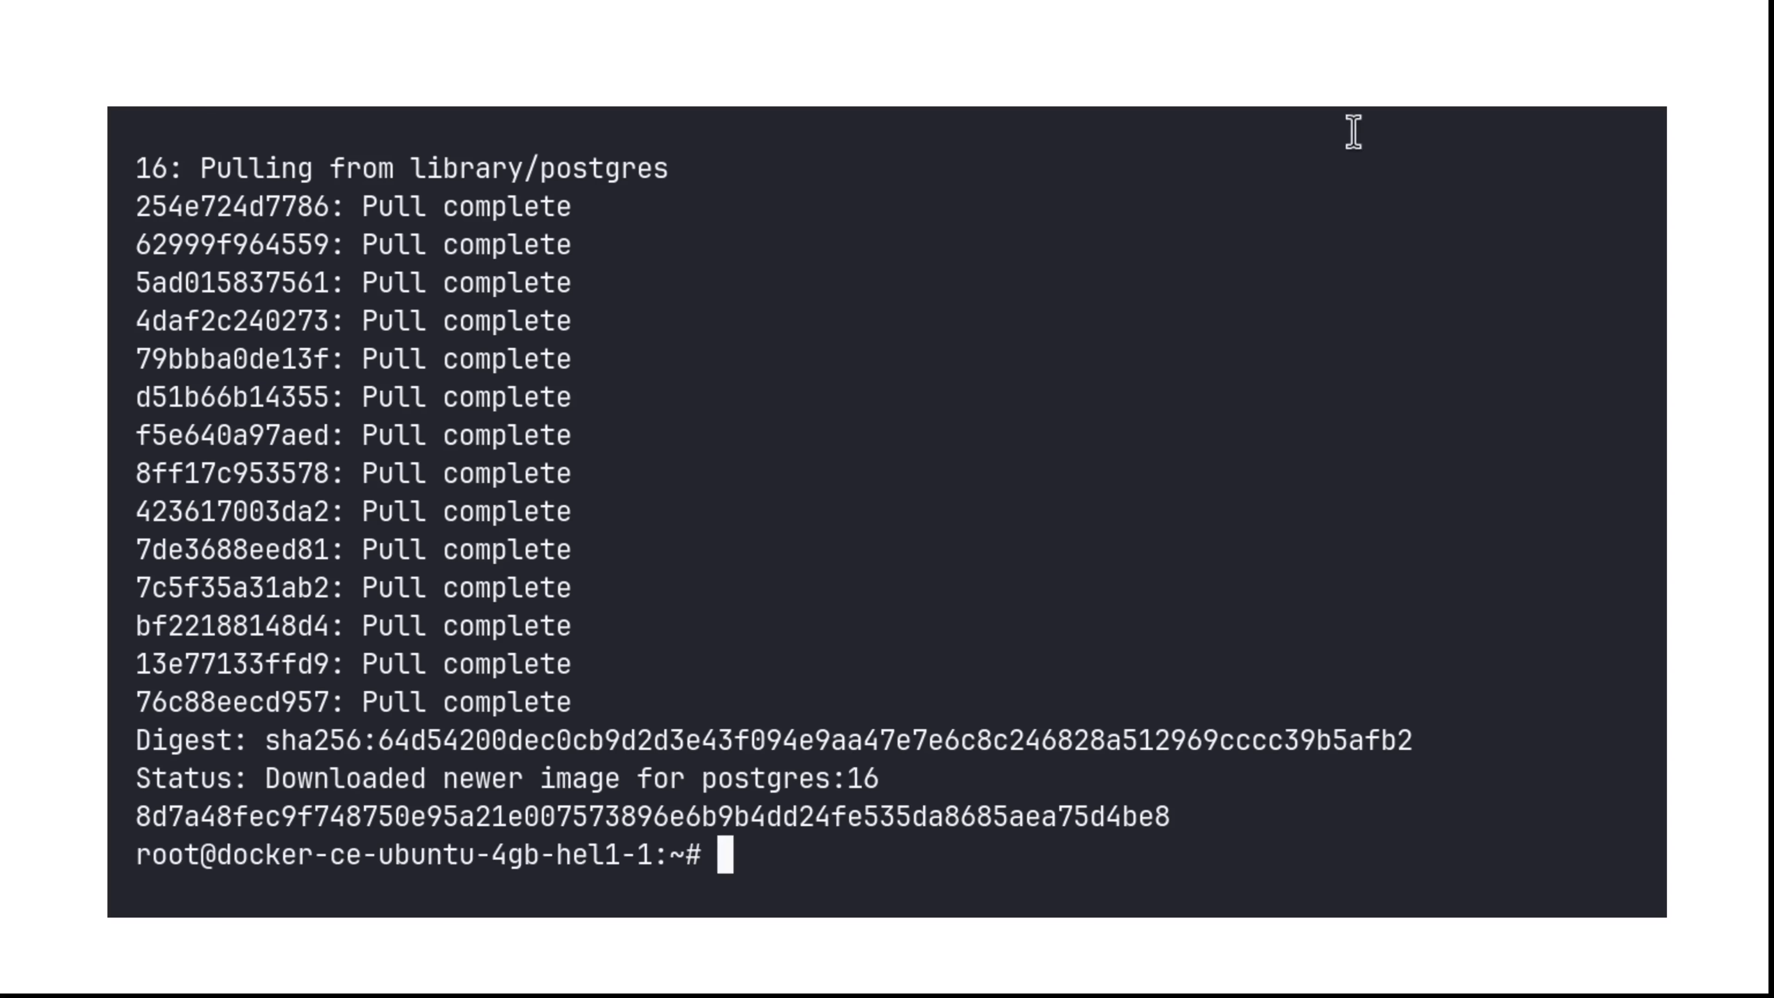
# Step: List the running Docker containers to check the PostgreSQL container
pyautogui.click(949, 588)
pyautogui.write('docker ps')
pyautogui.press('Return')
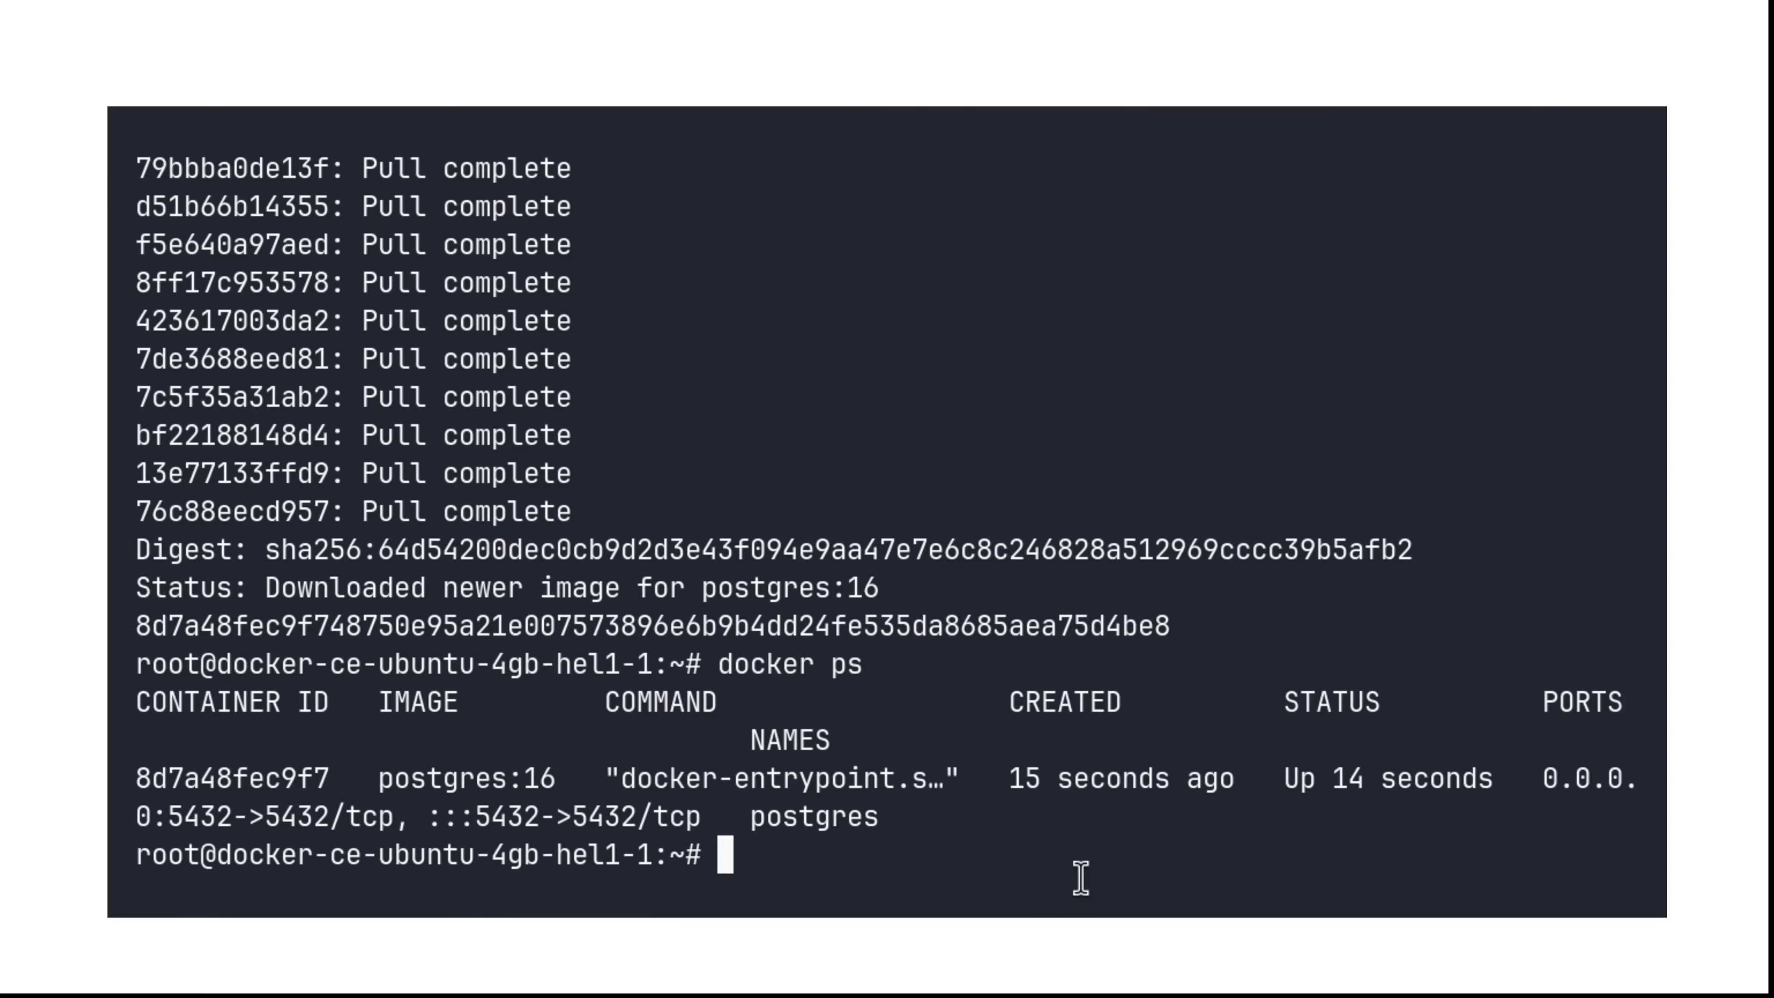
# Step: Install DBConvert Streams by piping its docker-install.sh download from curl to sh, accepting the directory /opt/dbconvert-streams-docker
pyautogui.write('curl -fsSL https://dbconvert.nyc3.digitaloceanspaces.com/downloads/streams/latest/docker-install.sh | sh')
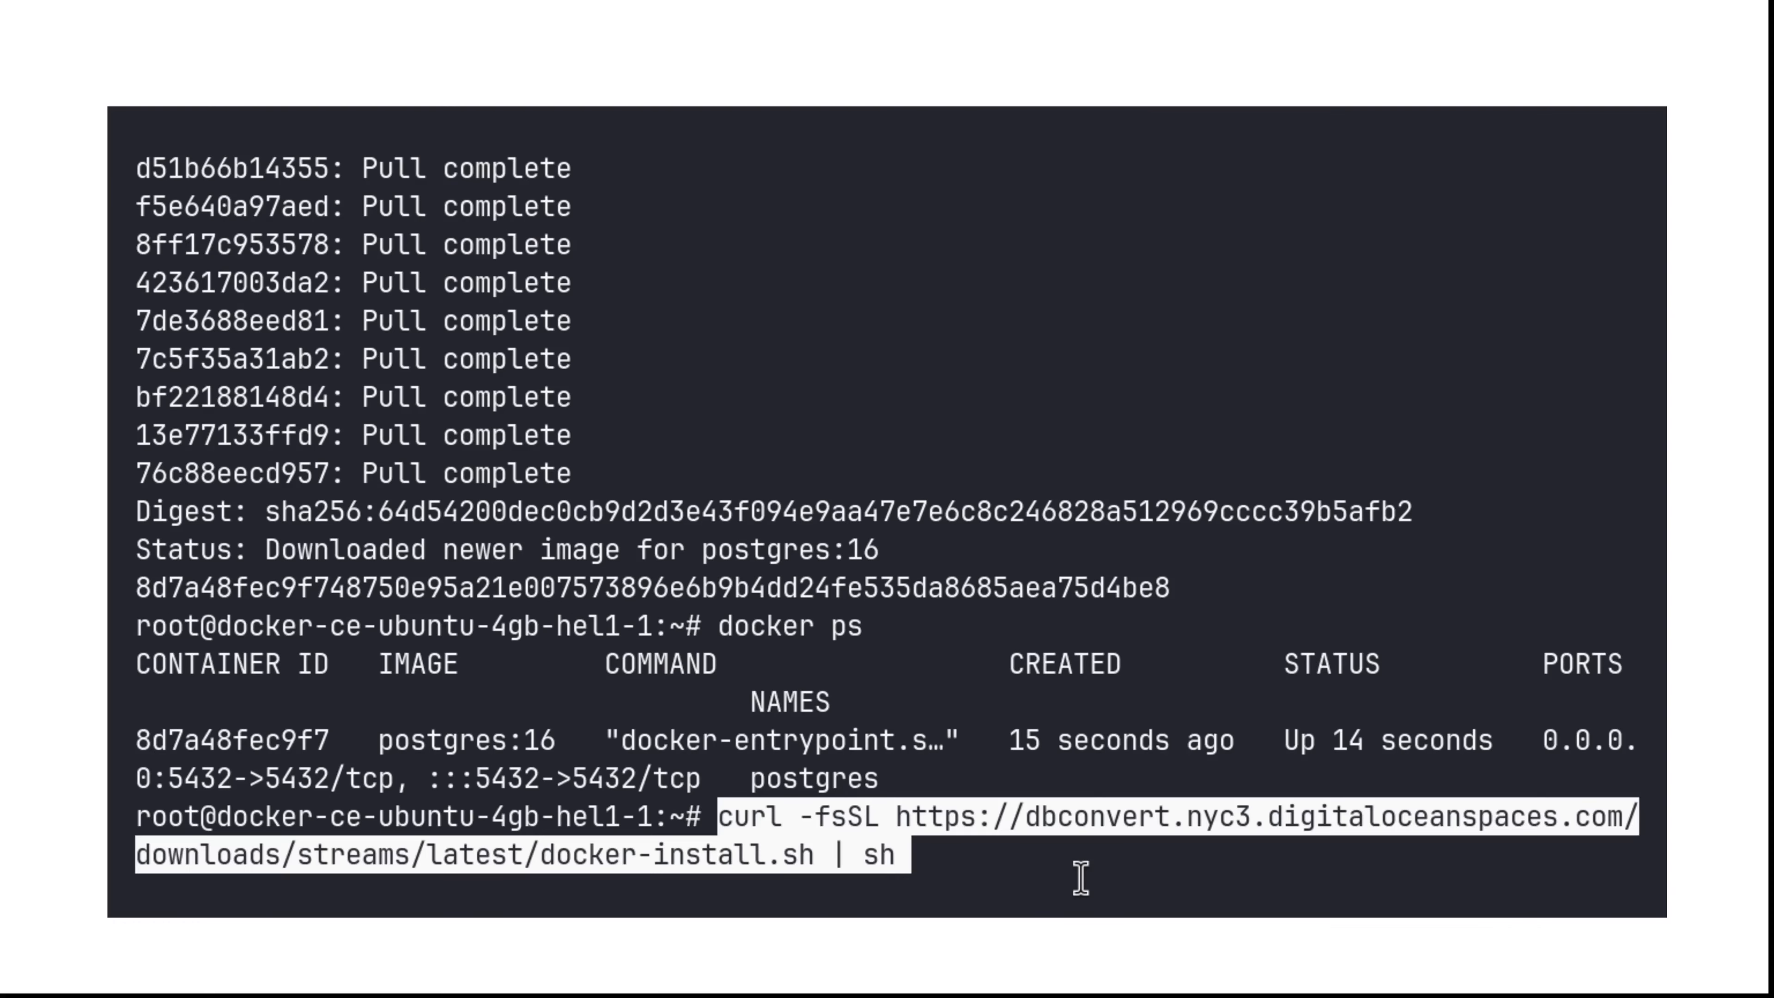
pyautogui.press('Return')
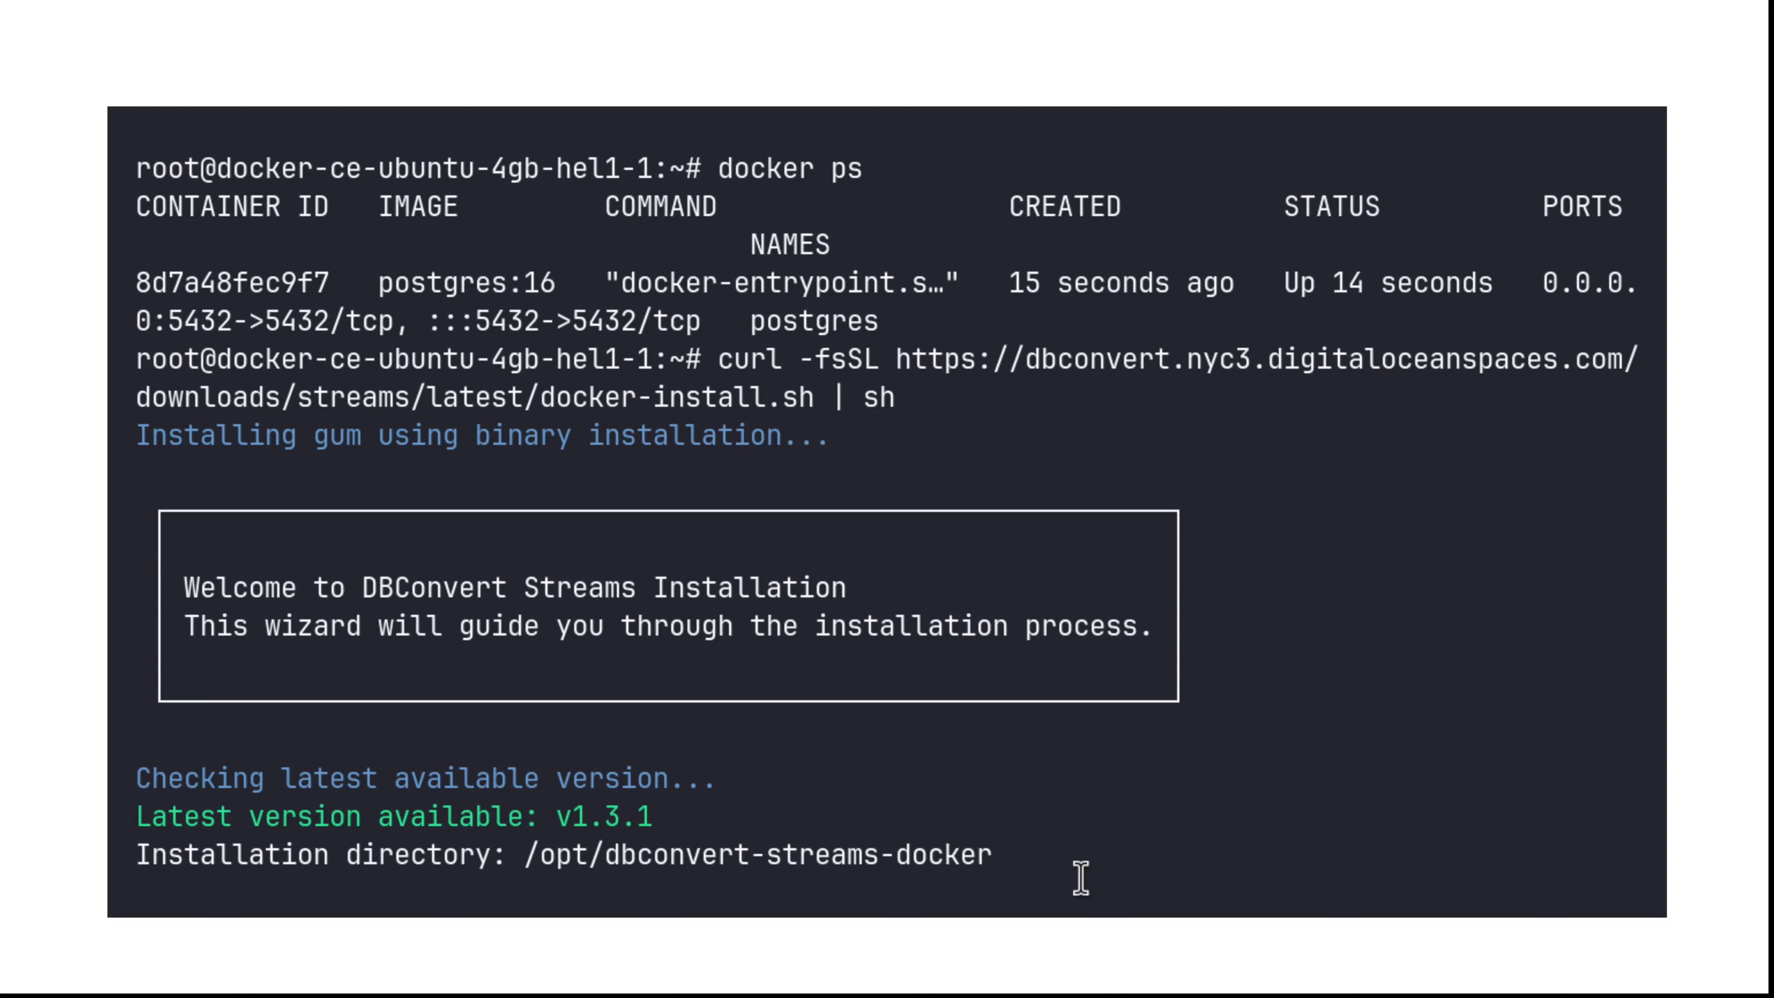
pyautogui.press('Return')
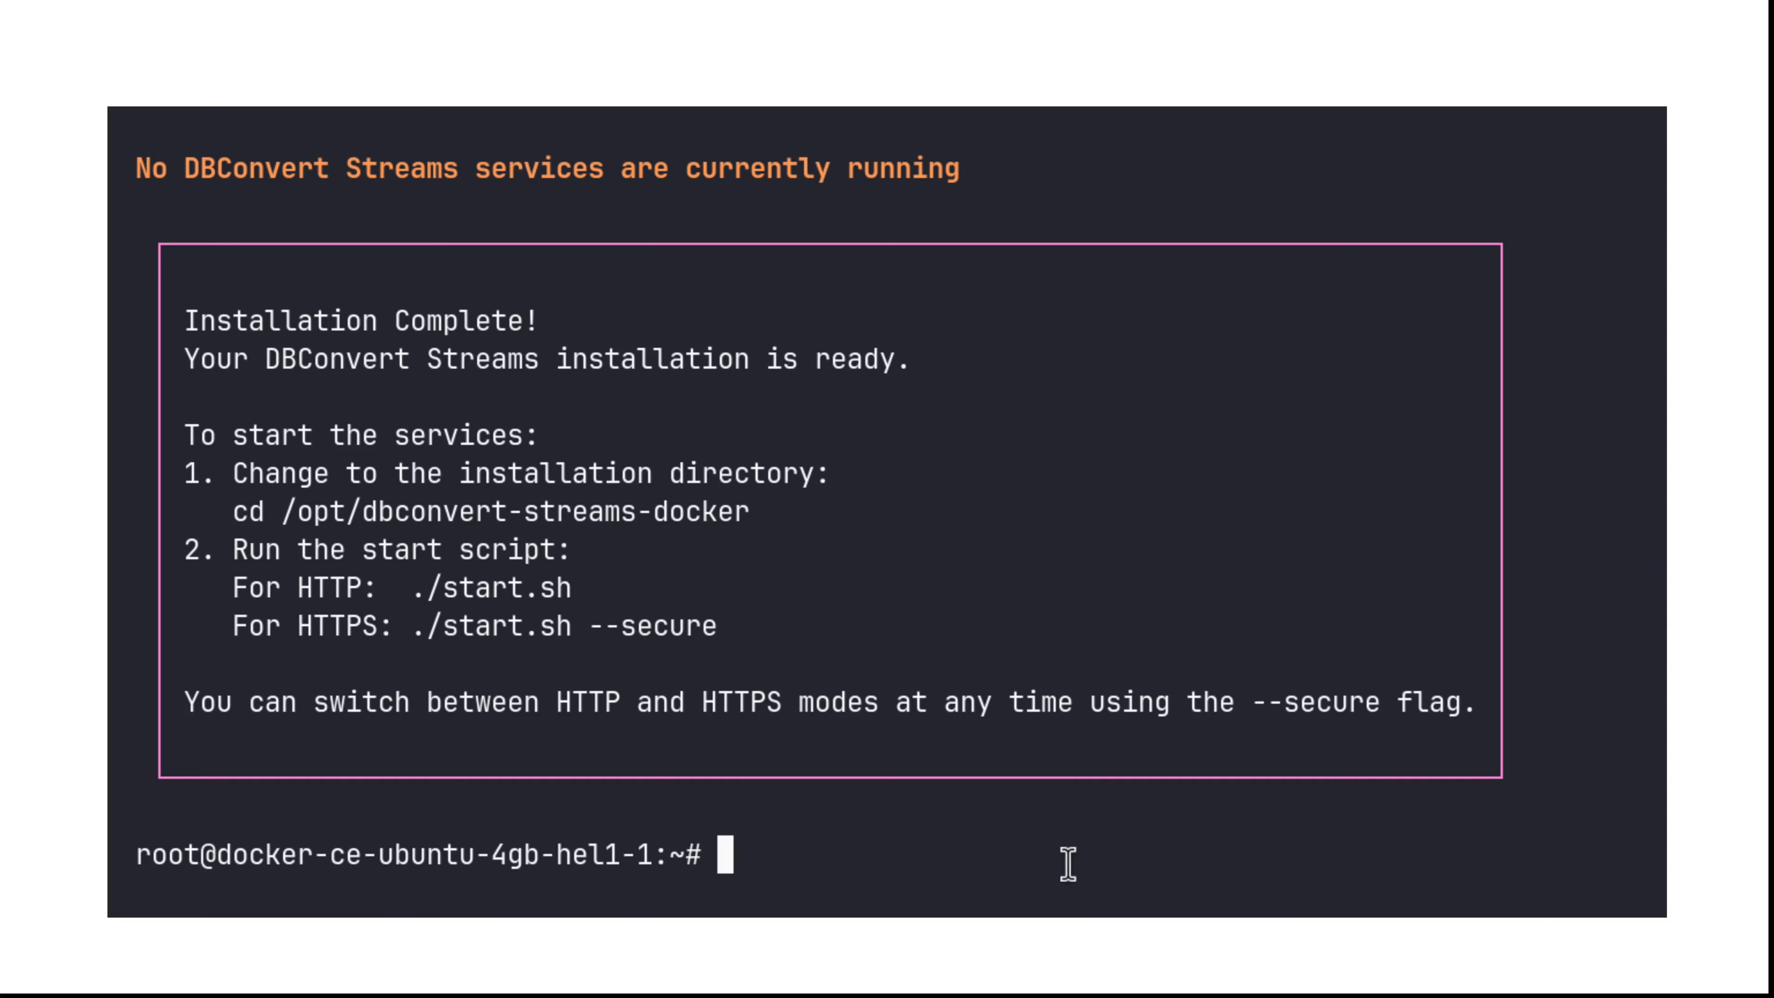
# Step: Change to the /opt/dbconvert-streams-docker directory and start the DBConvert Streams services over HTTP with ./start.sh
pyautogui.click(1160, 653)
pyautogui.write('cd /opt/db')
pyautogui.press('Tab')
pyautogui.press('Return')
pyautogui.write('./start.sh')
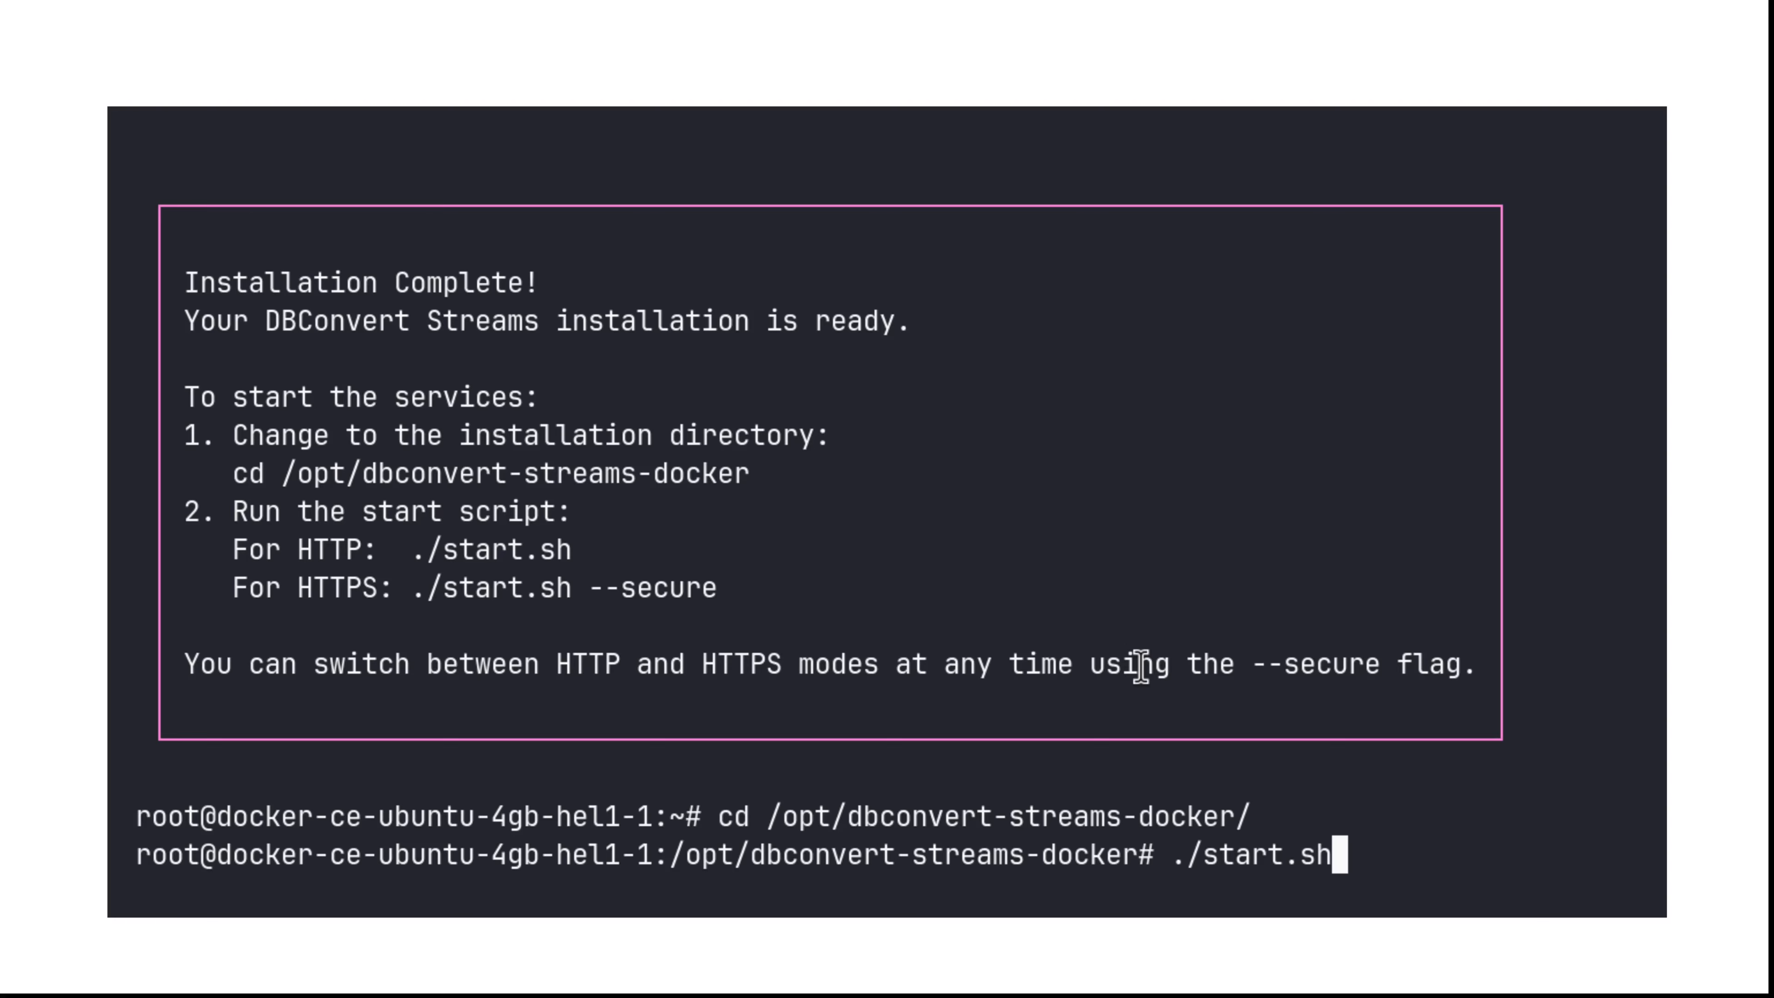
pyautogui.press('Return')
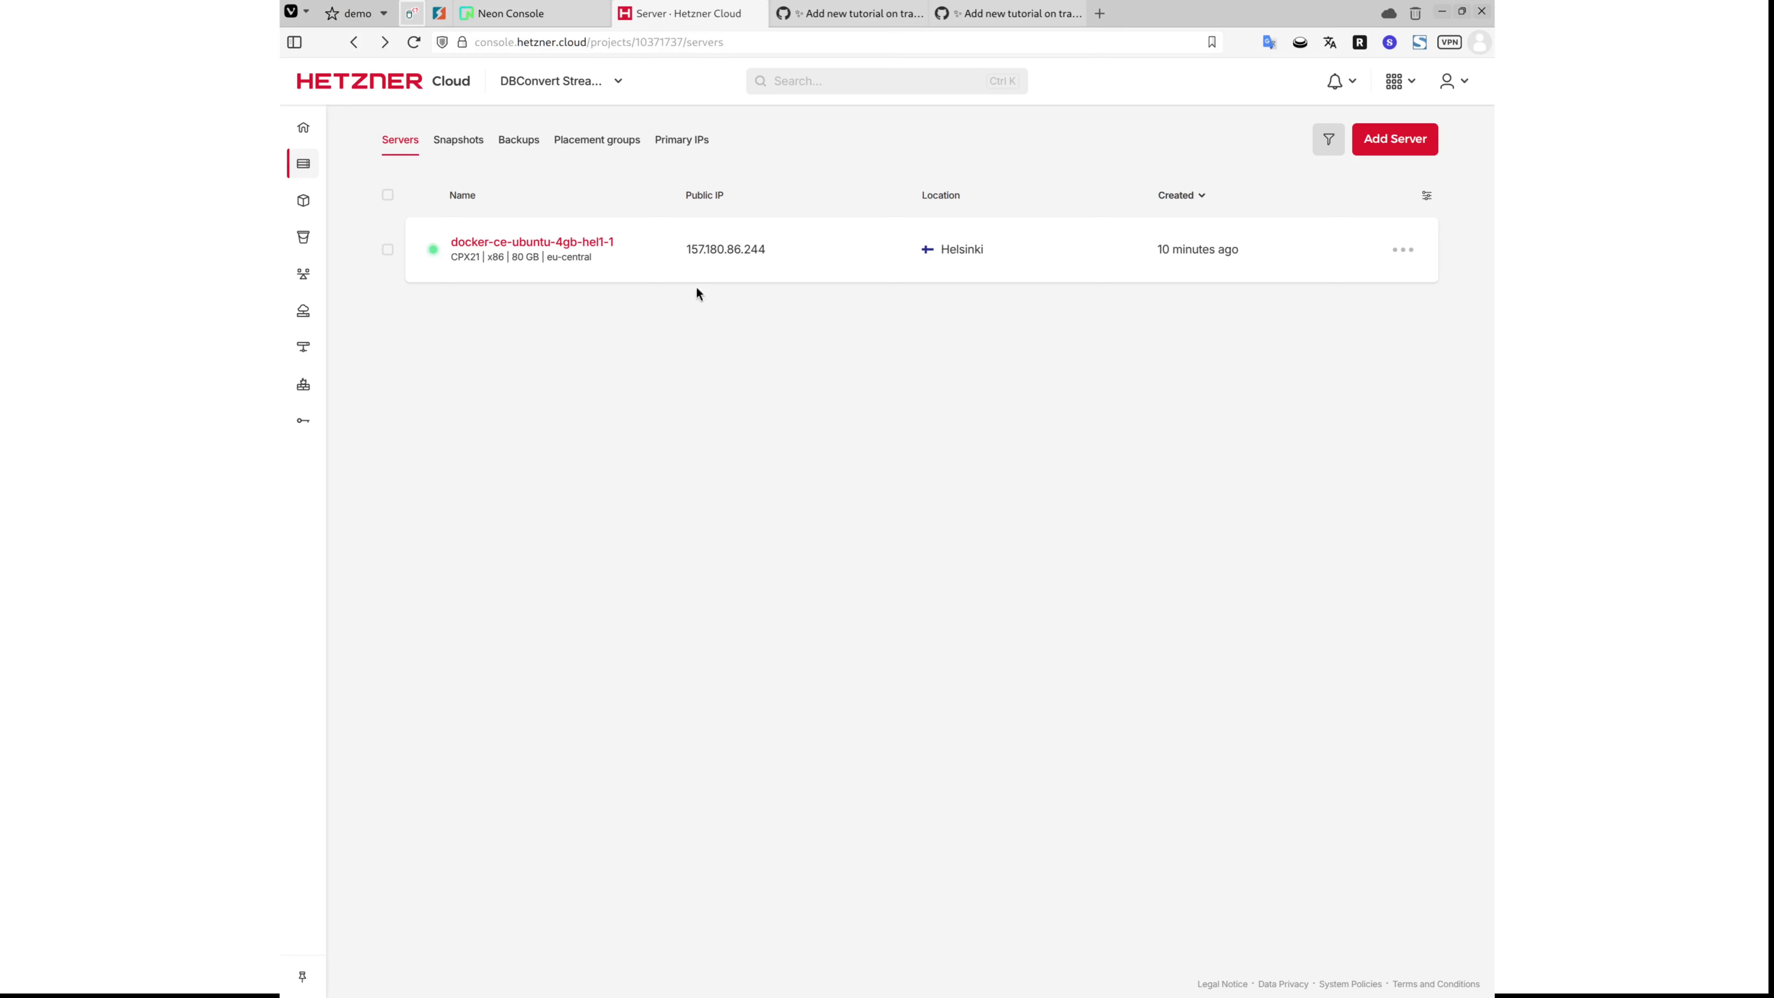
# Step: Copy the server's public IP from the Hetzner console and open that address in a new browser tab
pyautogui.click(744, 253)
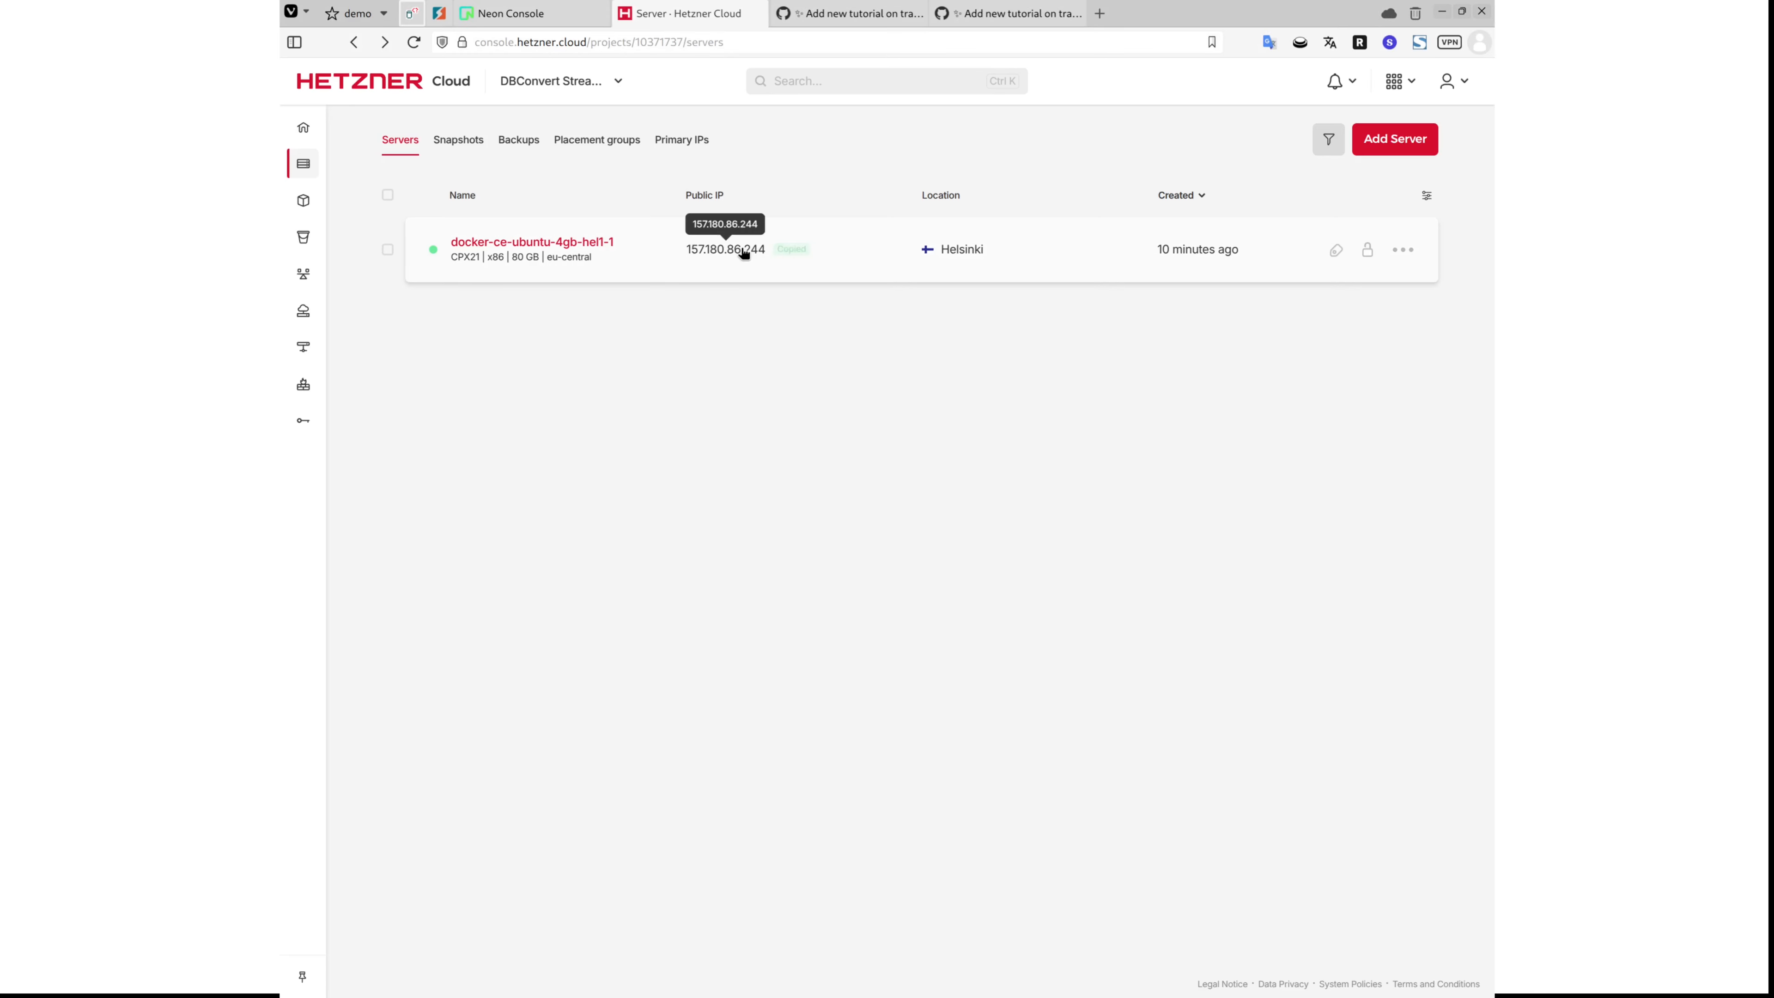
pyautogui.click(1100, 14)
pyautogui.hotkey('ctrl', 'v')
pyautogui.press('Return')
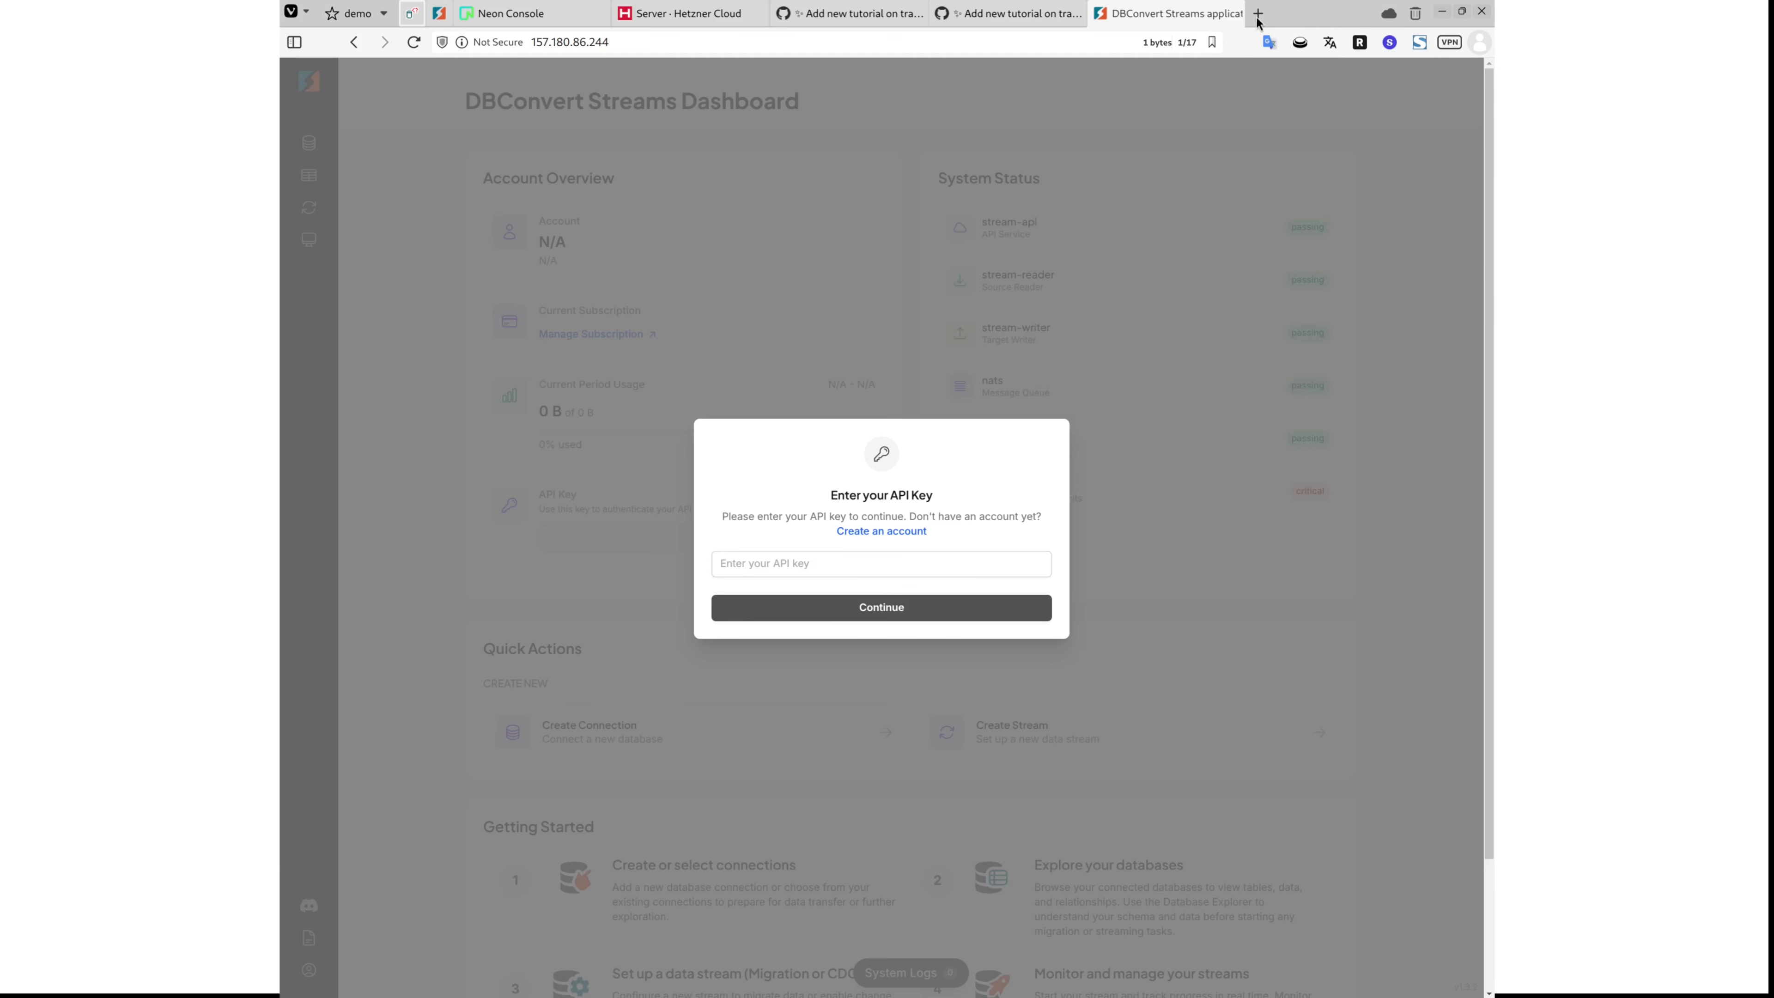
# Step: Open streams.dbconvert.com/account in a new browser tab and copy the account's API key
pyautogui.click(1259, 14)
pyautogui.write('streams.dbconvert.com')
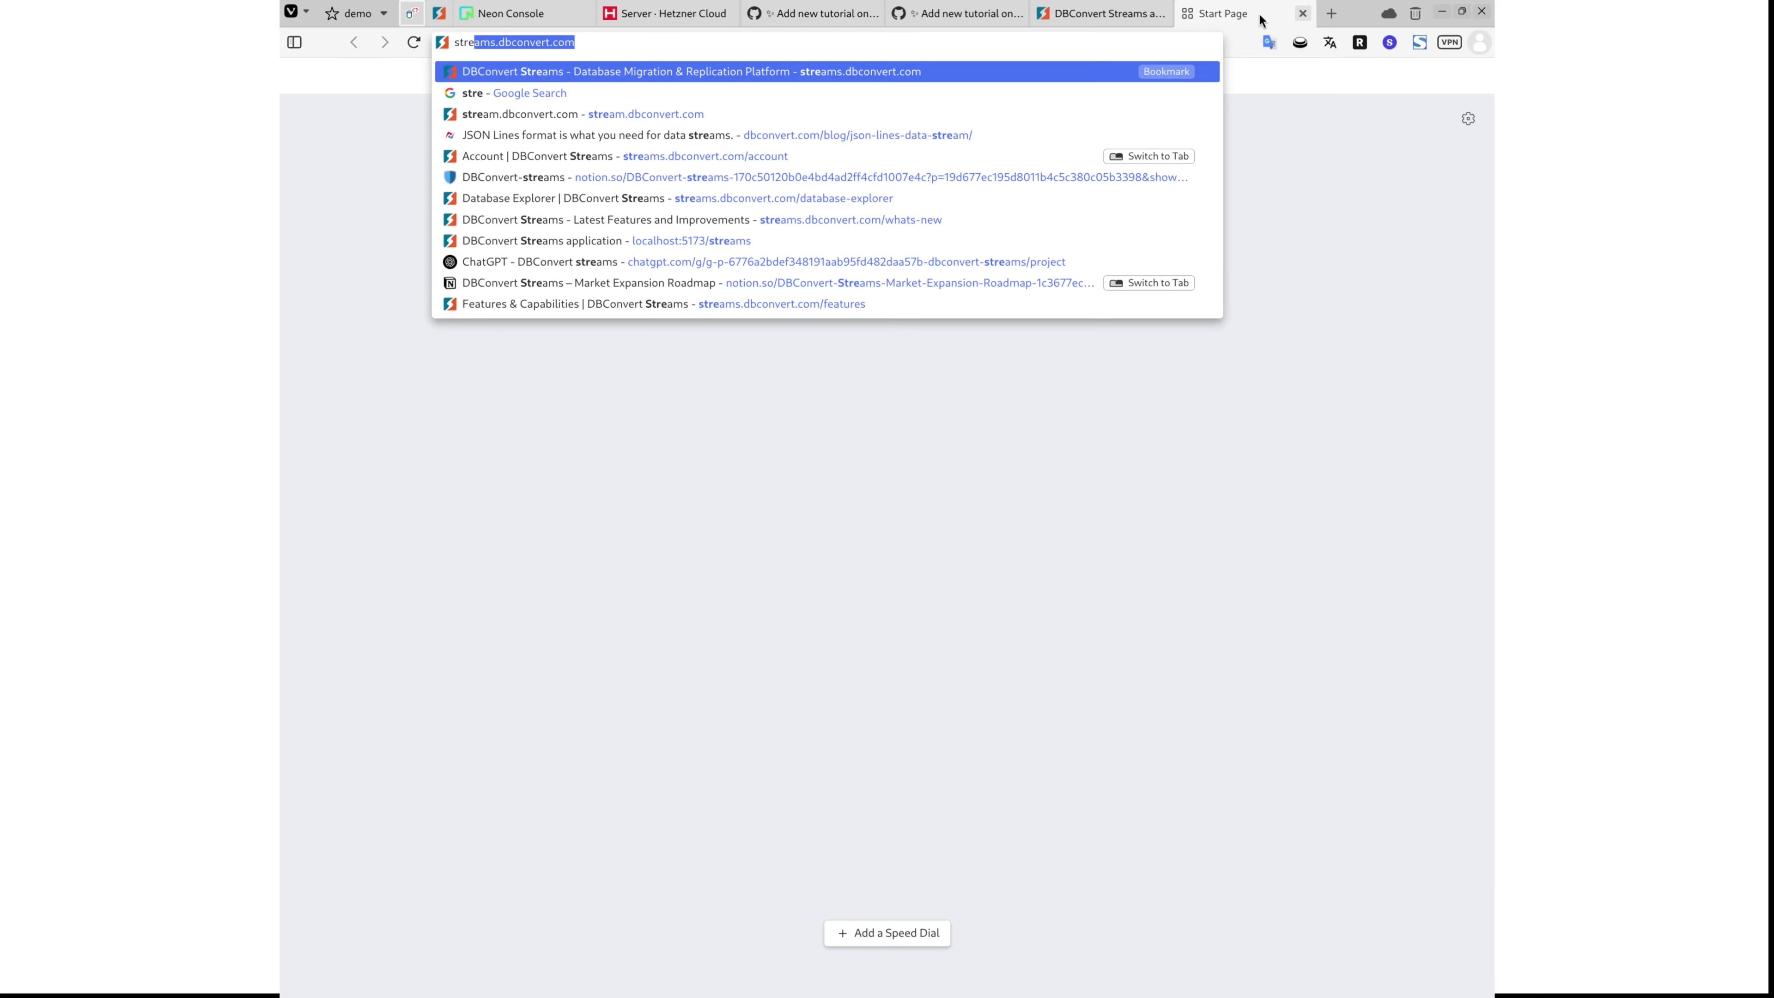
pyautogui.press('Right')
pyautogui.write('/account')
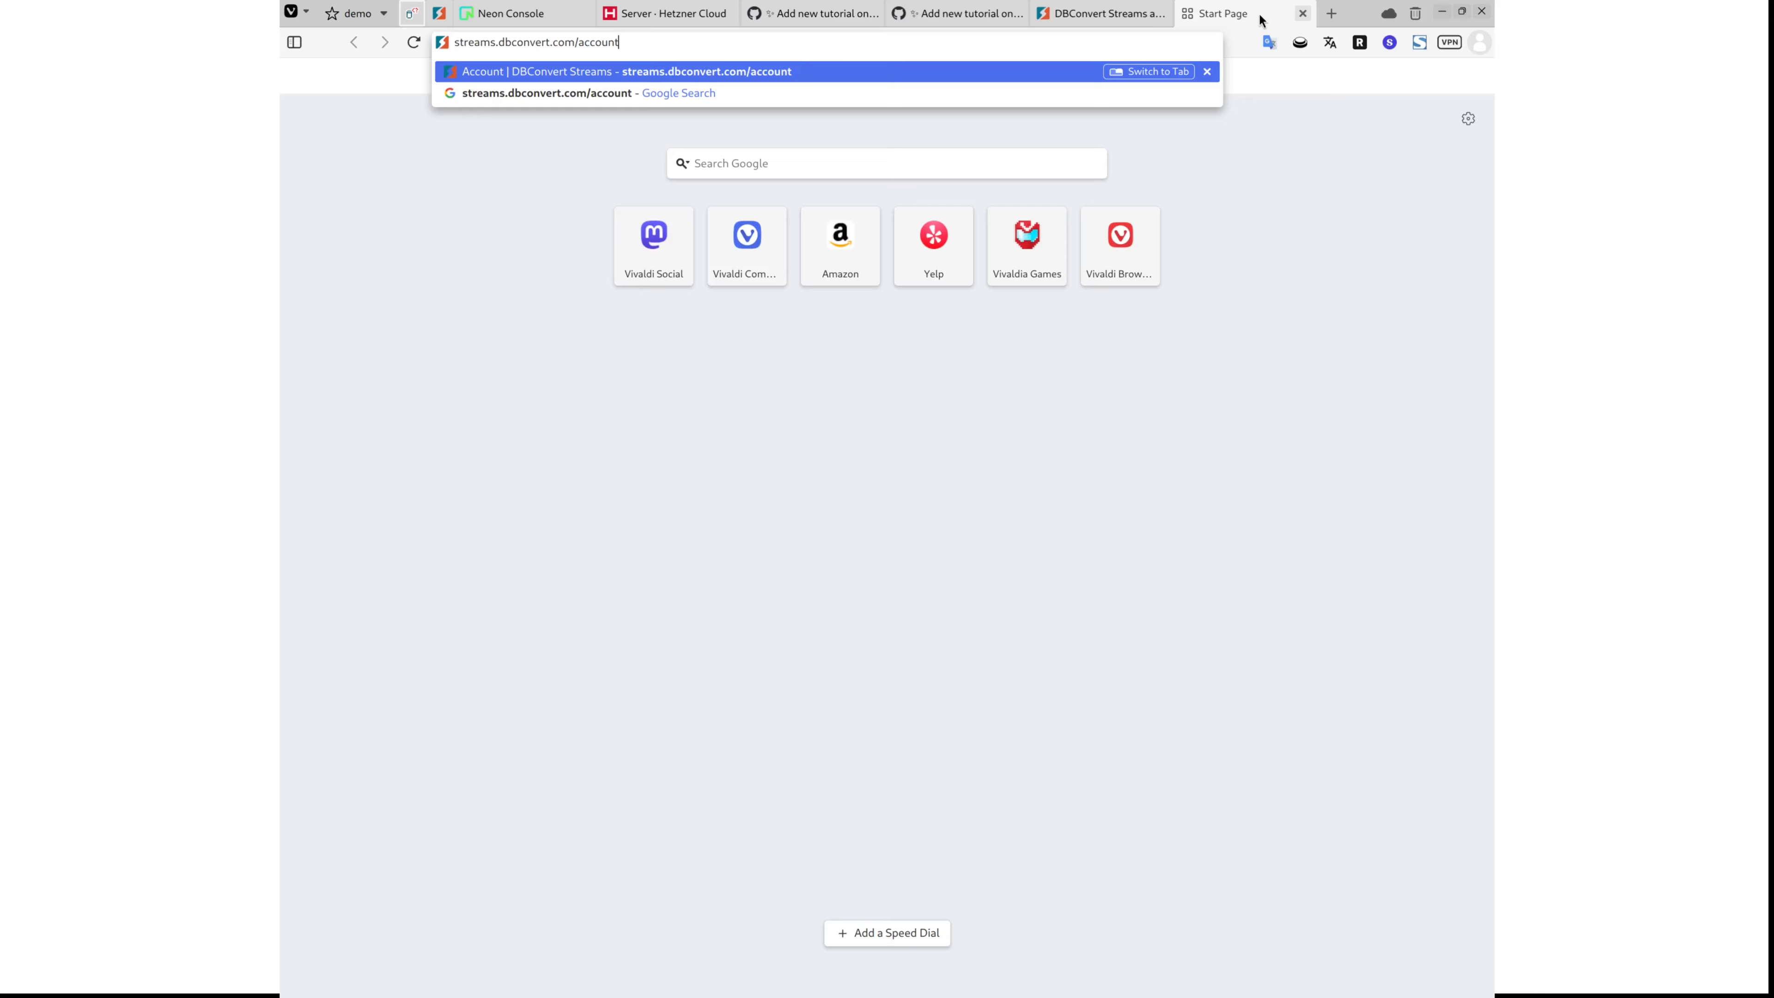
pyautogui.press('Return')
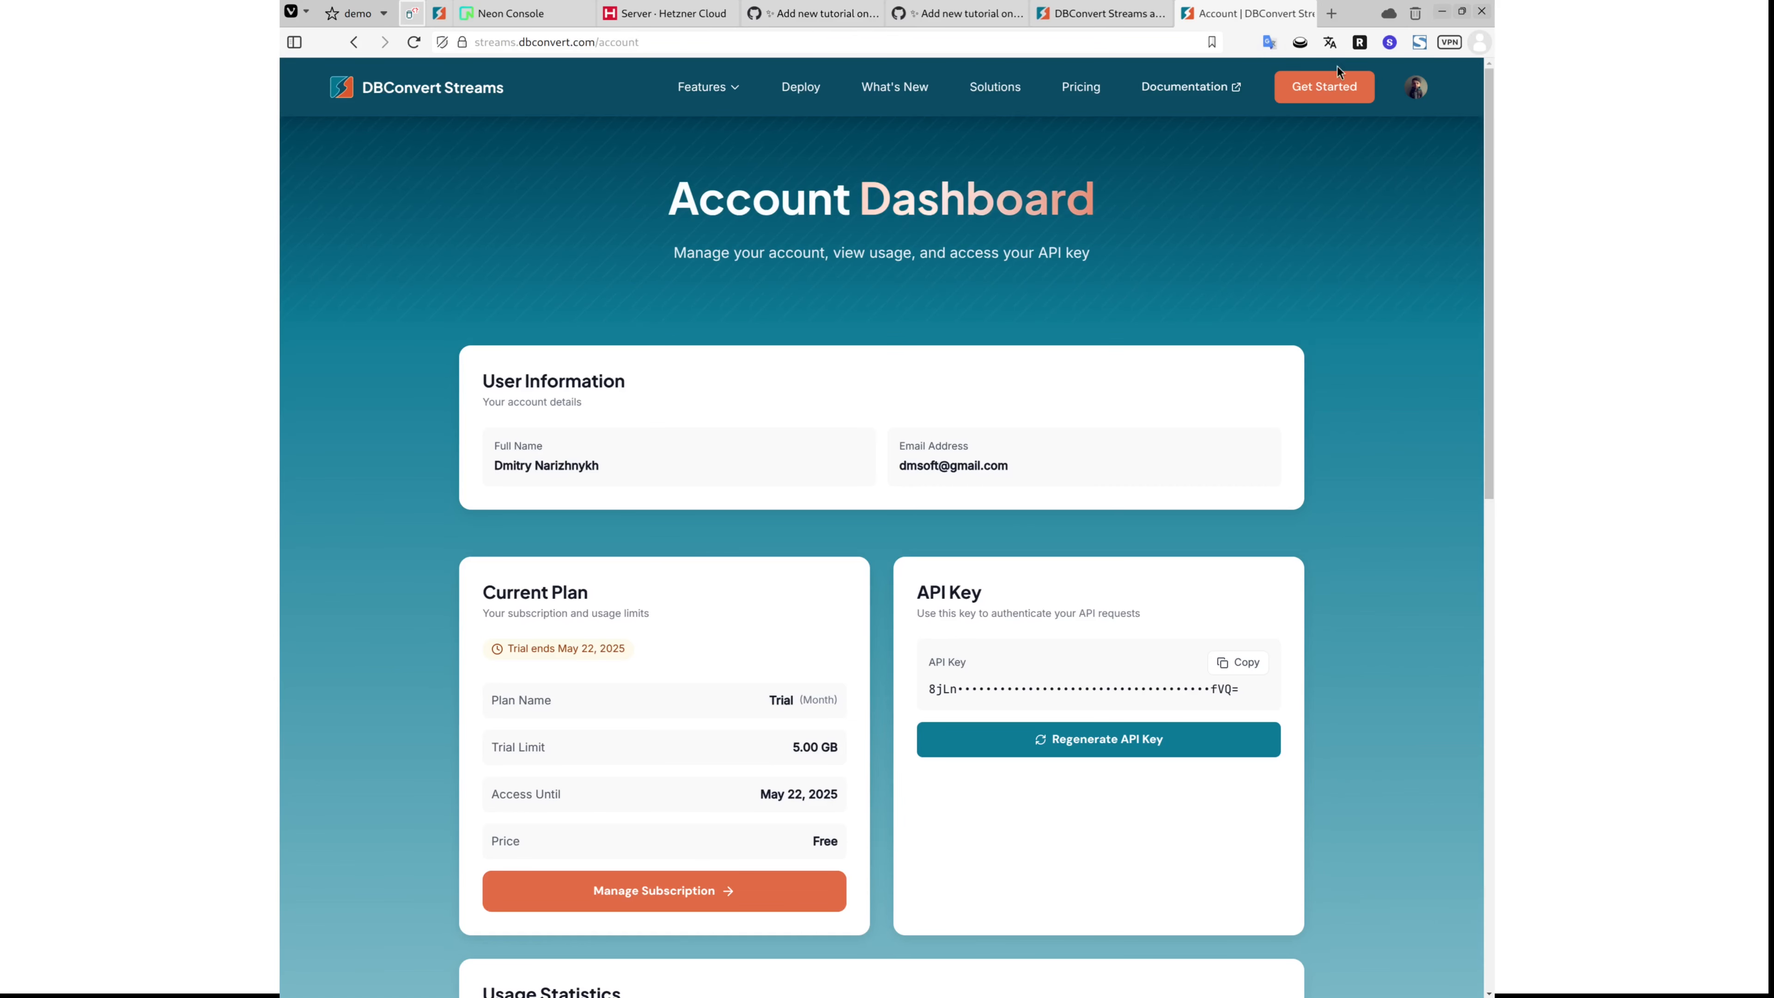
pyautogui.click(1416, 88)
pyautogui.click(1334, 154)
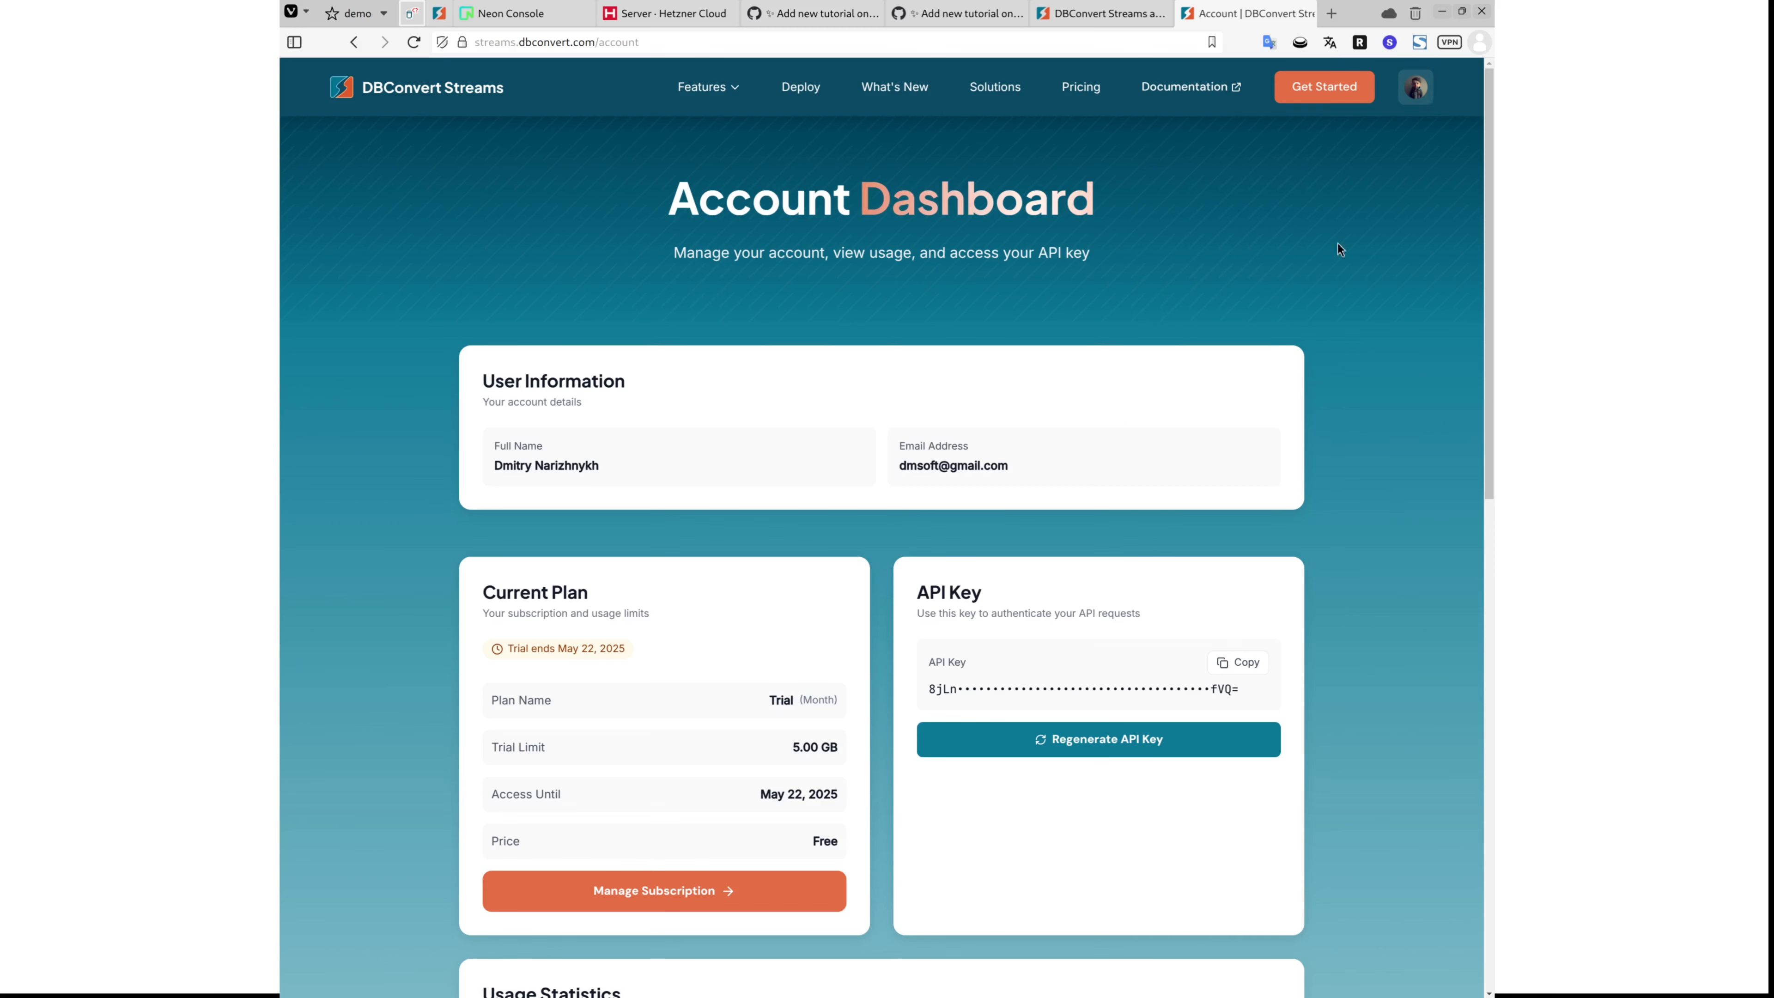
pyautogui.click(1238, 662)
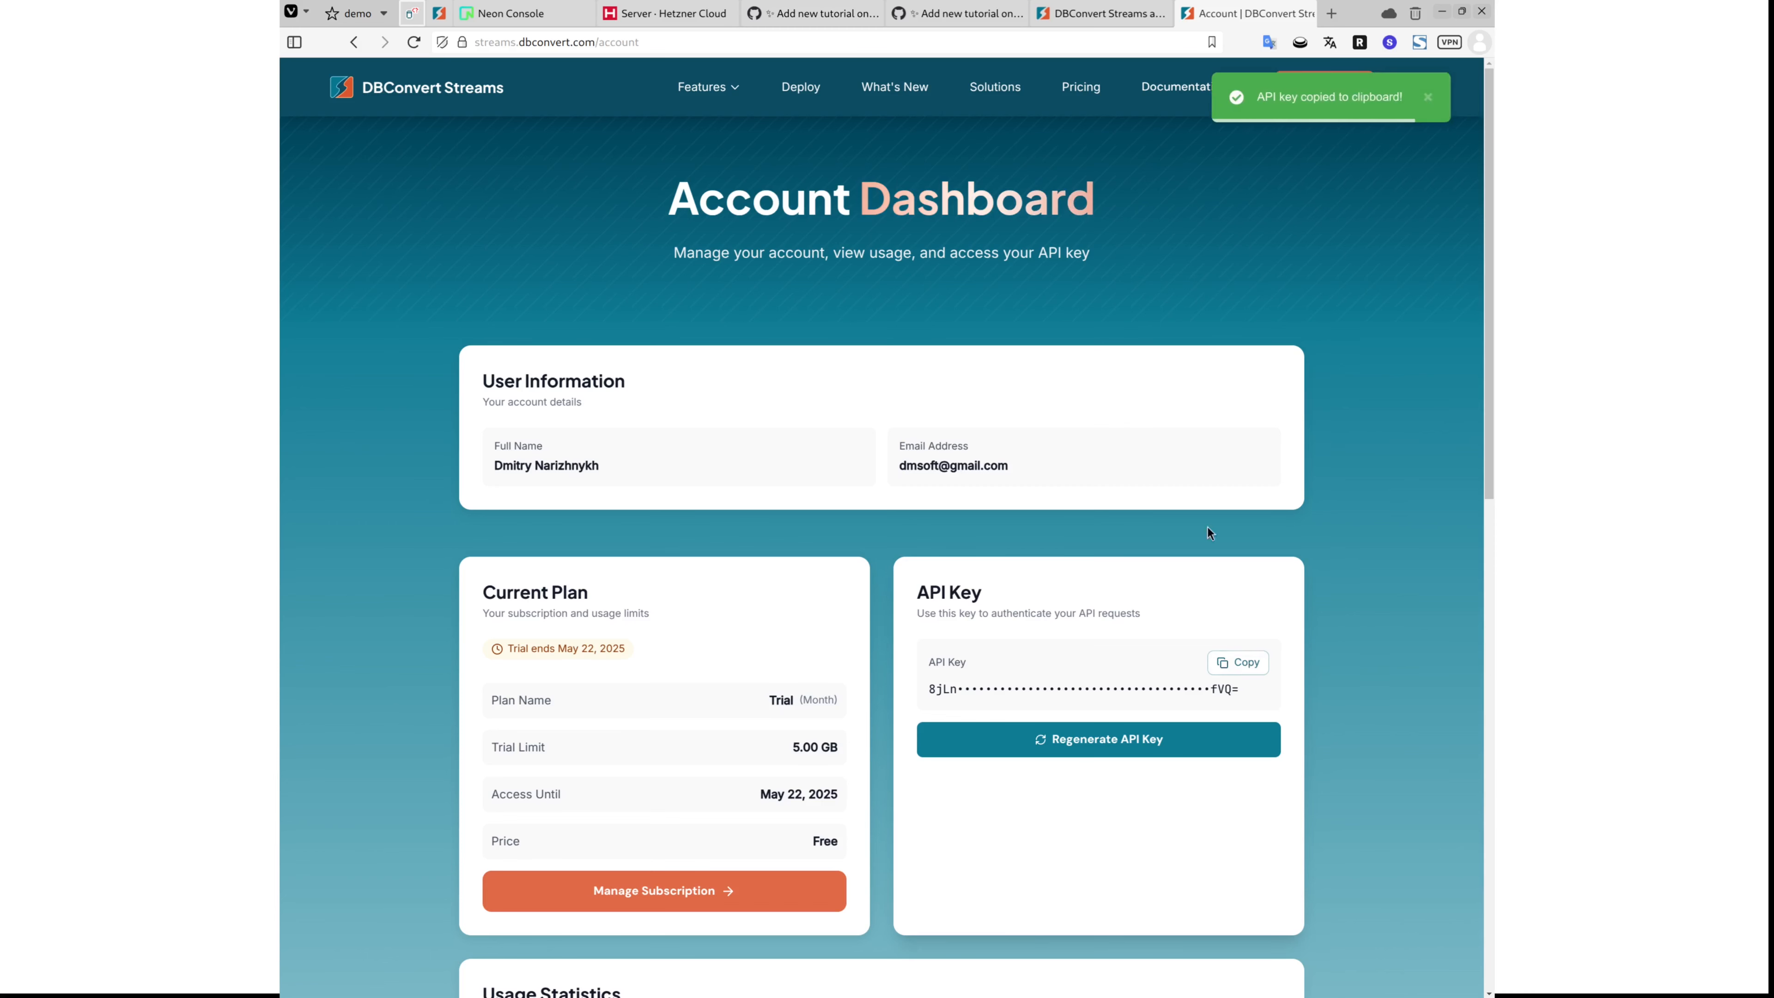
# Step: Paste the API key into the key prompt of the self-hosted DBConvert Streams dashboard and continue
pyautogui.click(1144, 9)
pyautogui.click(909, 562)
pyautogui.hotkey('ctrl', 'v')
pyautogui.click(922, 619)
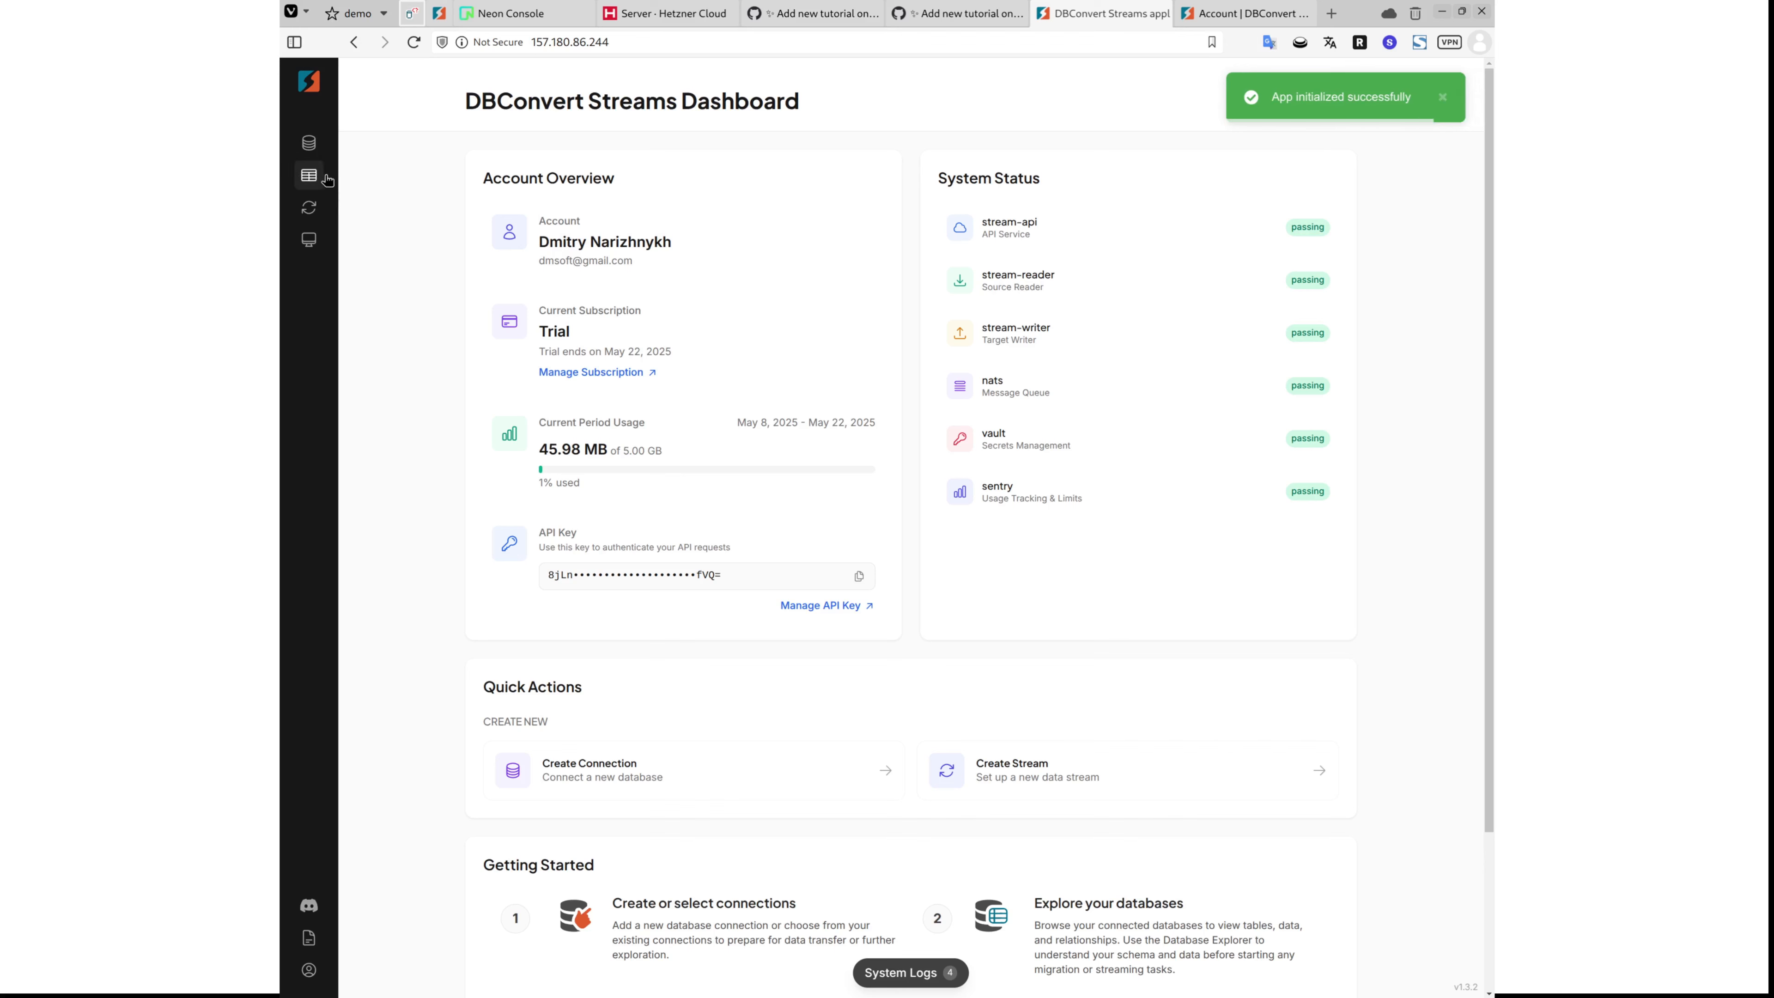
# Step: Start a new PostgreSQL database connection and set its server to the Hetzner server's IP, 157.180.86.244
pyautogui.click(312, 146)
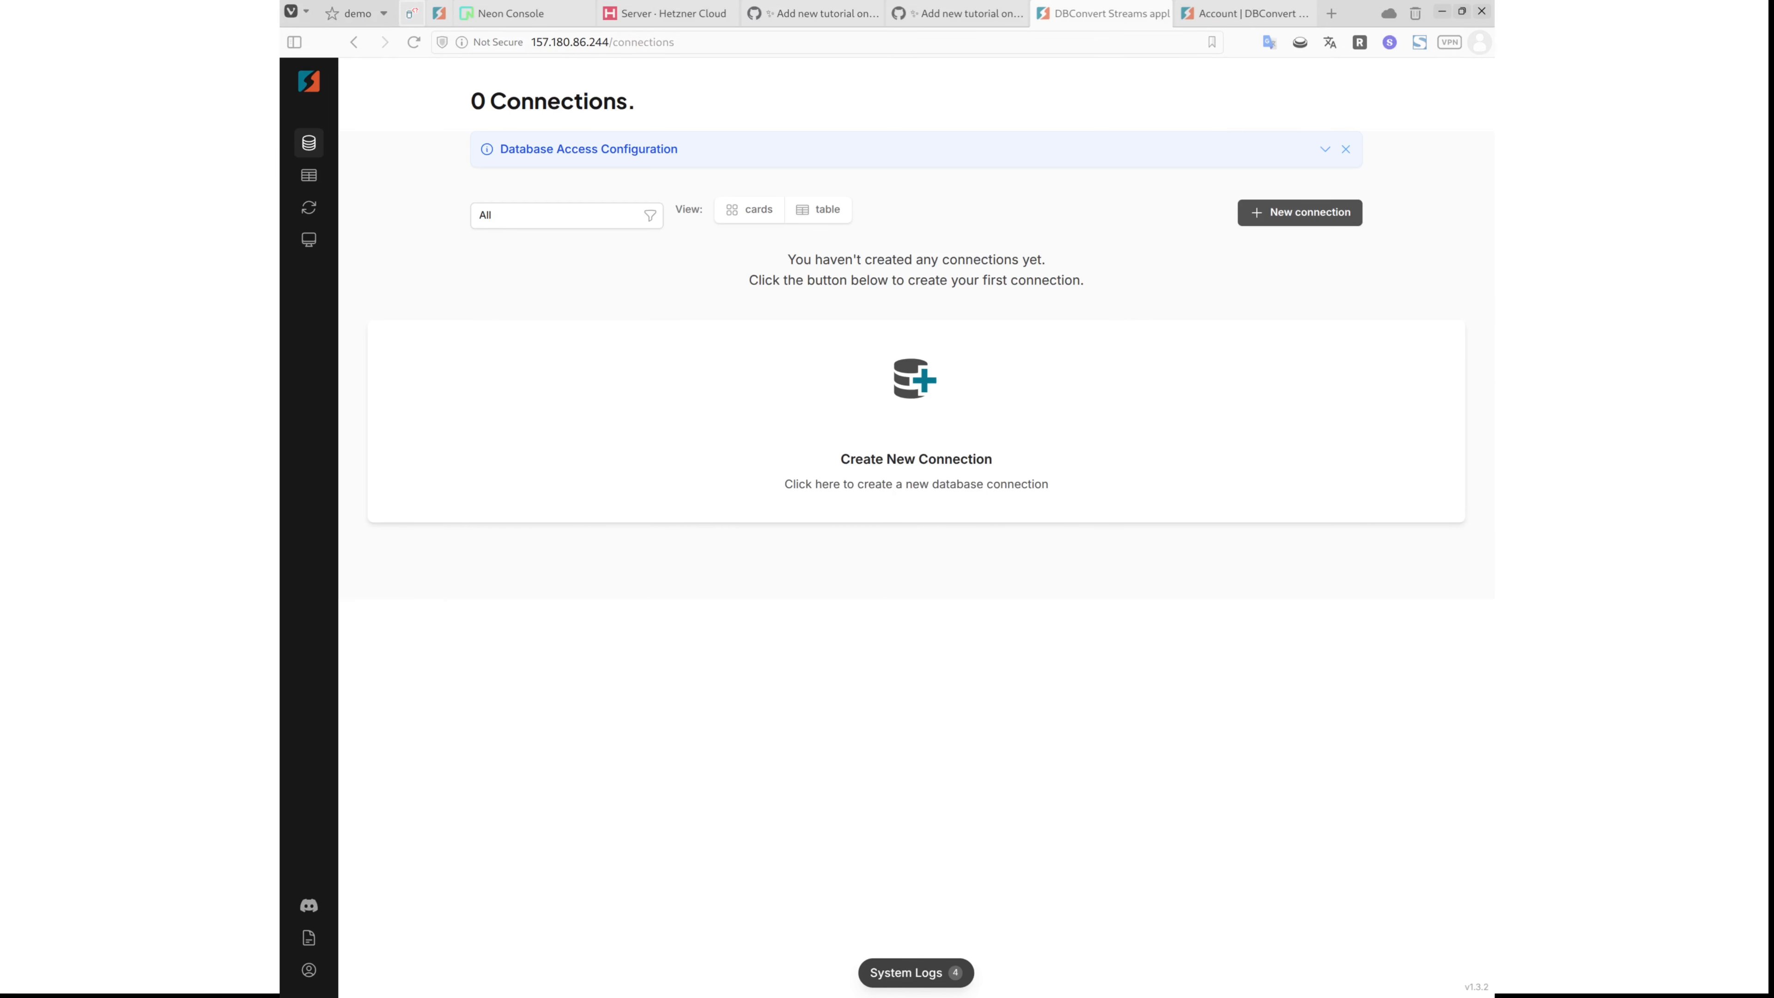
pyautogui.click(635, 15)
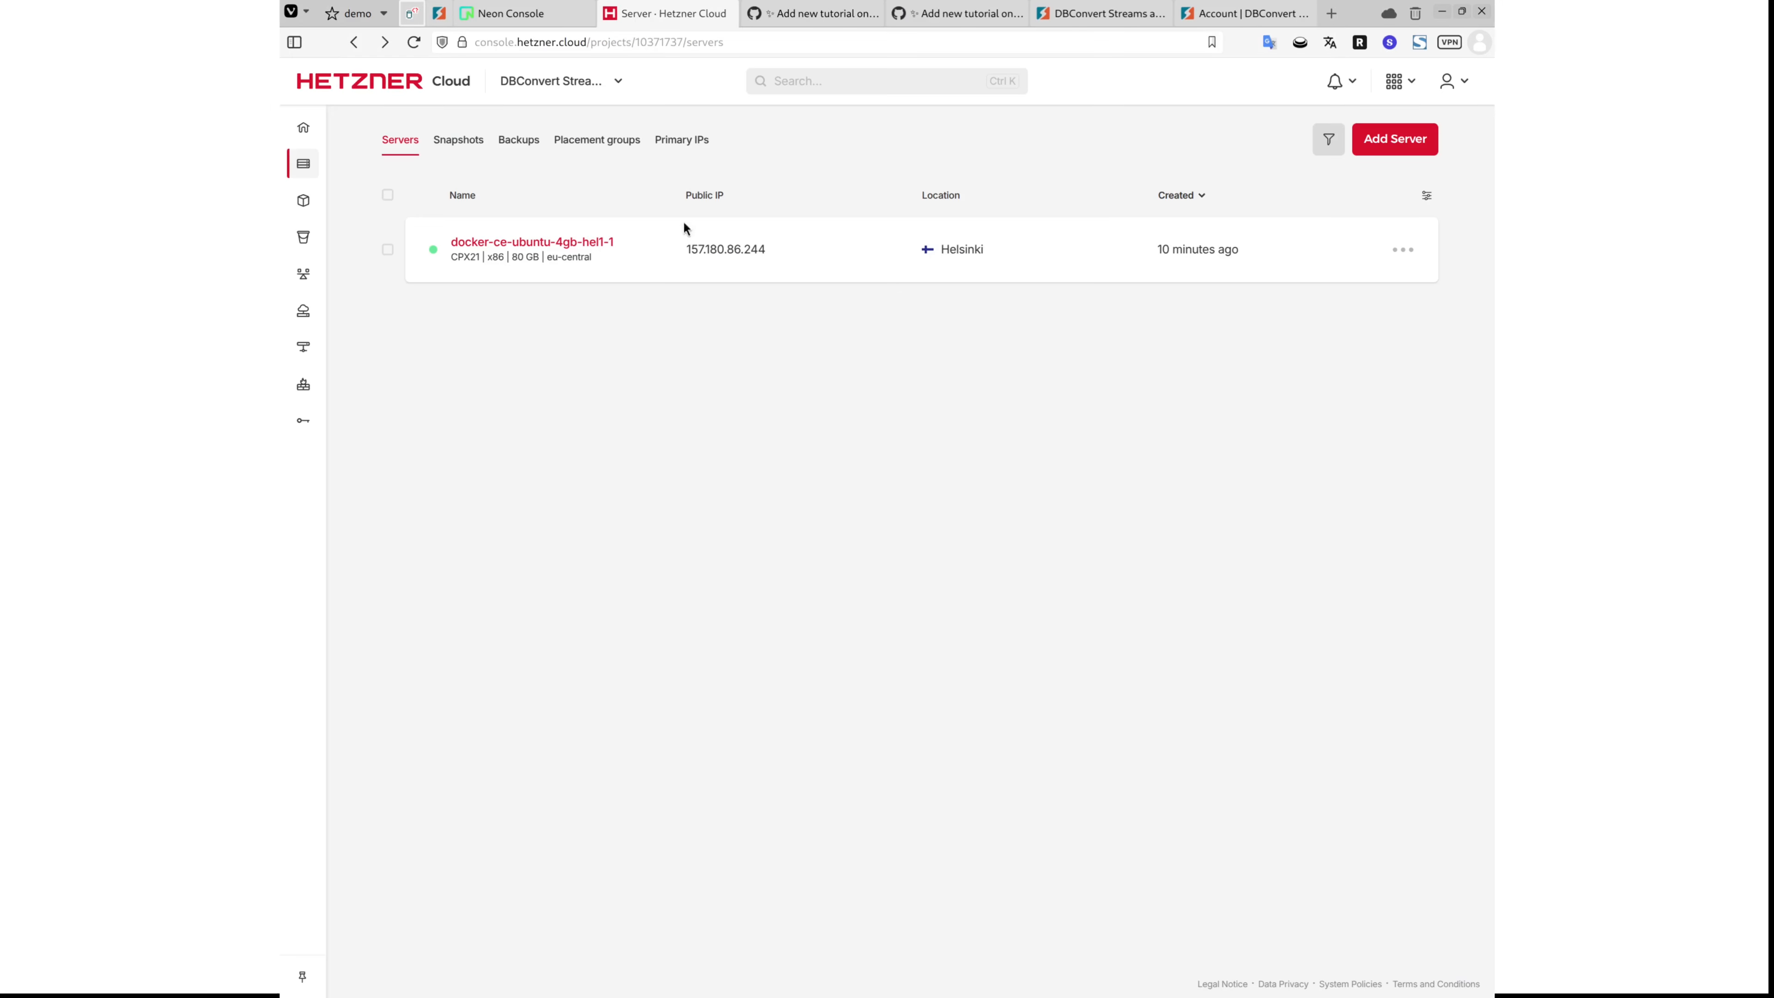
pyautogui.click(1137, 19)
pyautogui.click(940, 409)
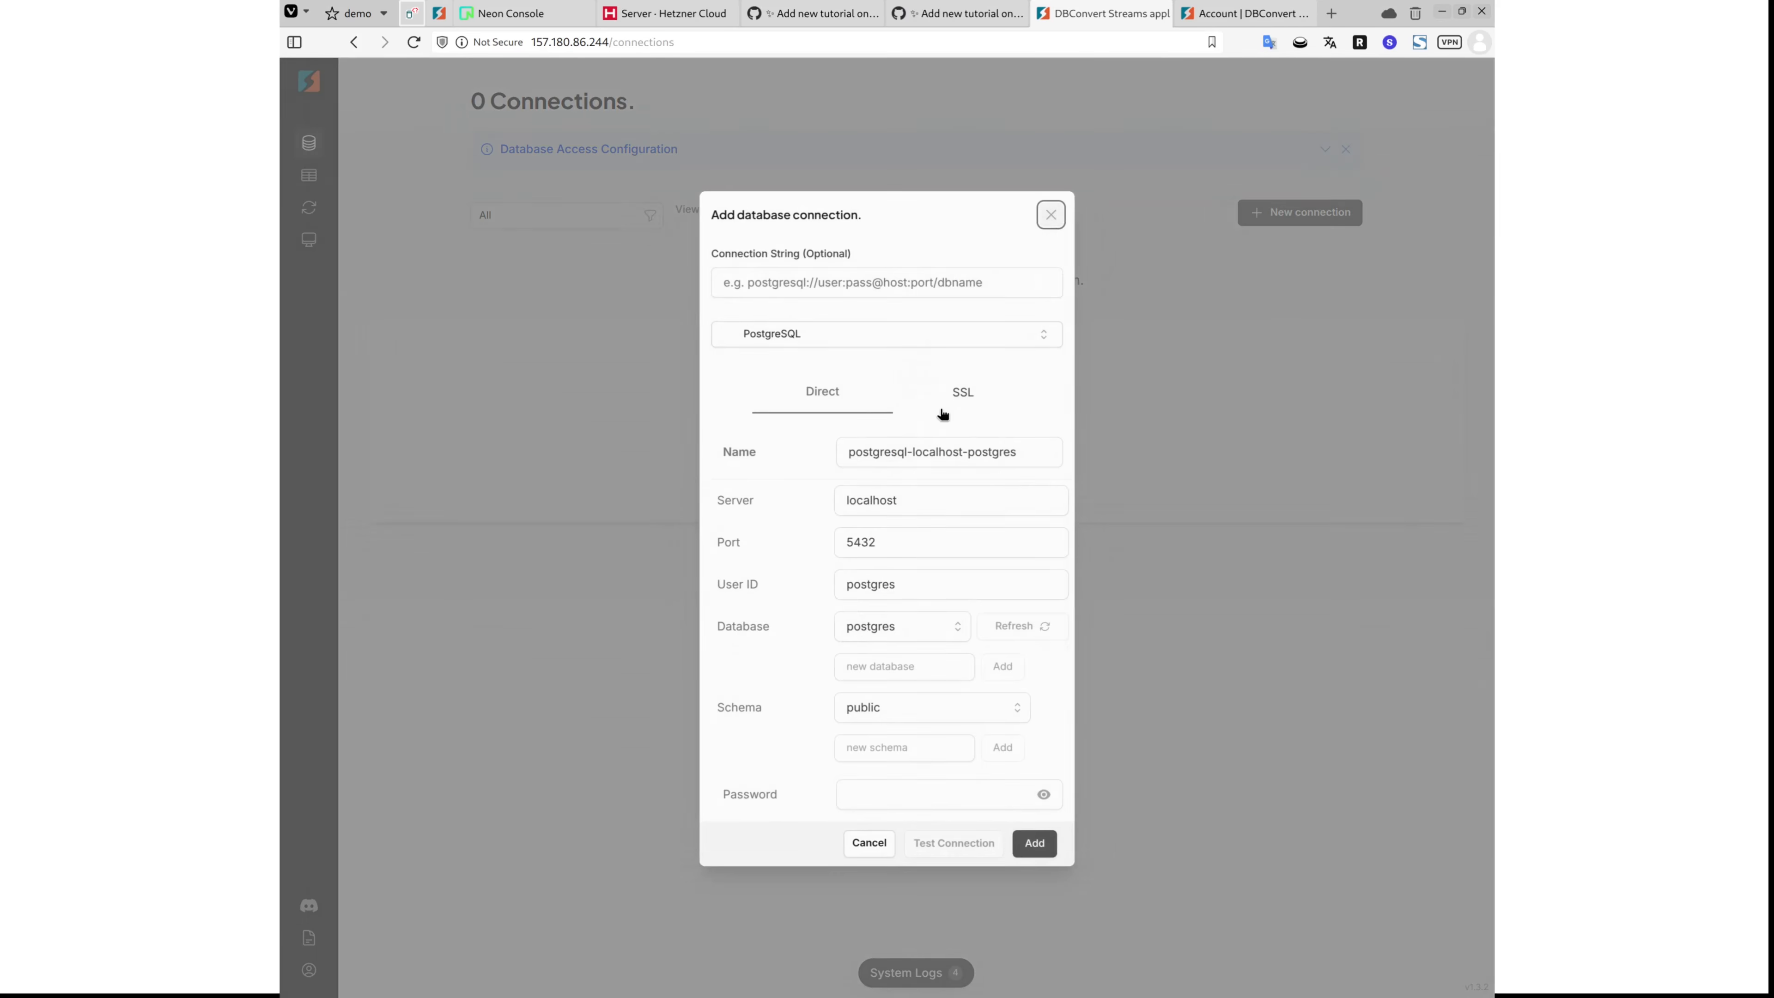
pyautogui.doubleClick(909, 500)
pyautogui.hotkey('ctrl', 'v')
# Step: Set the connection's user ID to pguser, enter the database password, and add the connection
pyautogui.click(921, 595)
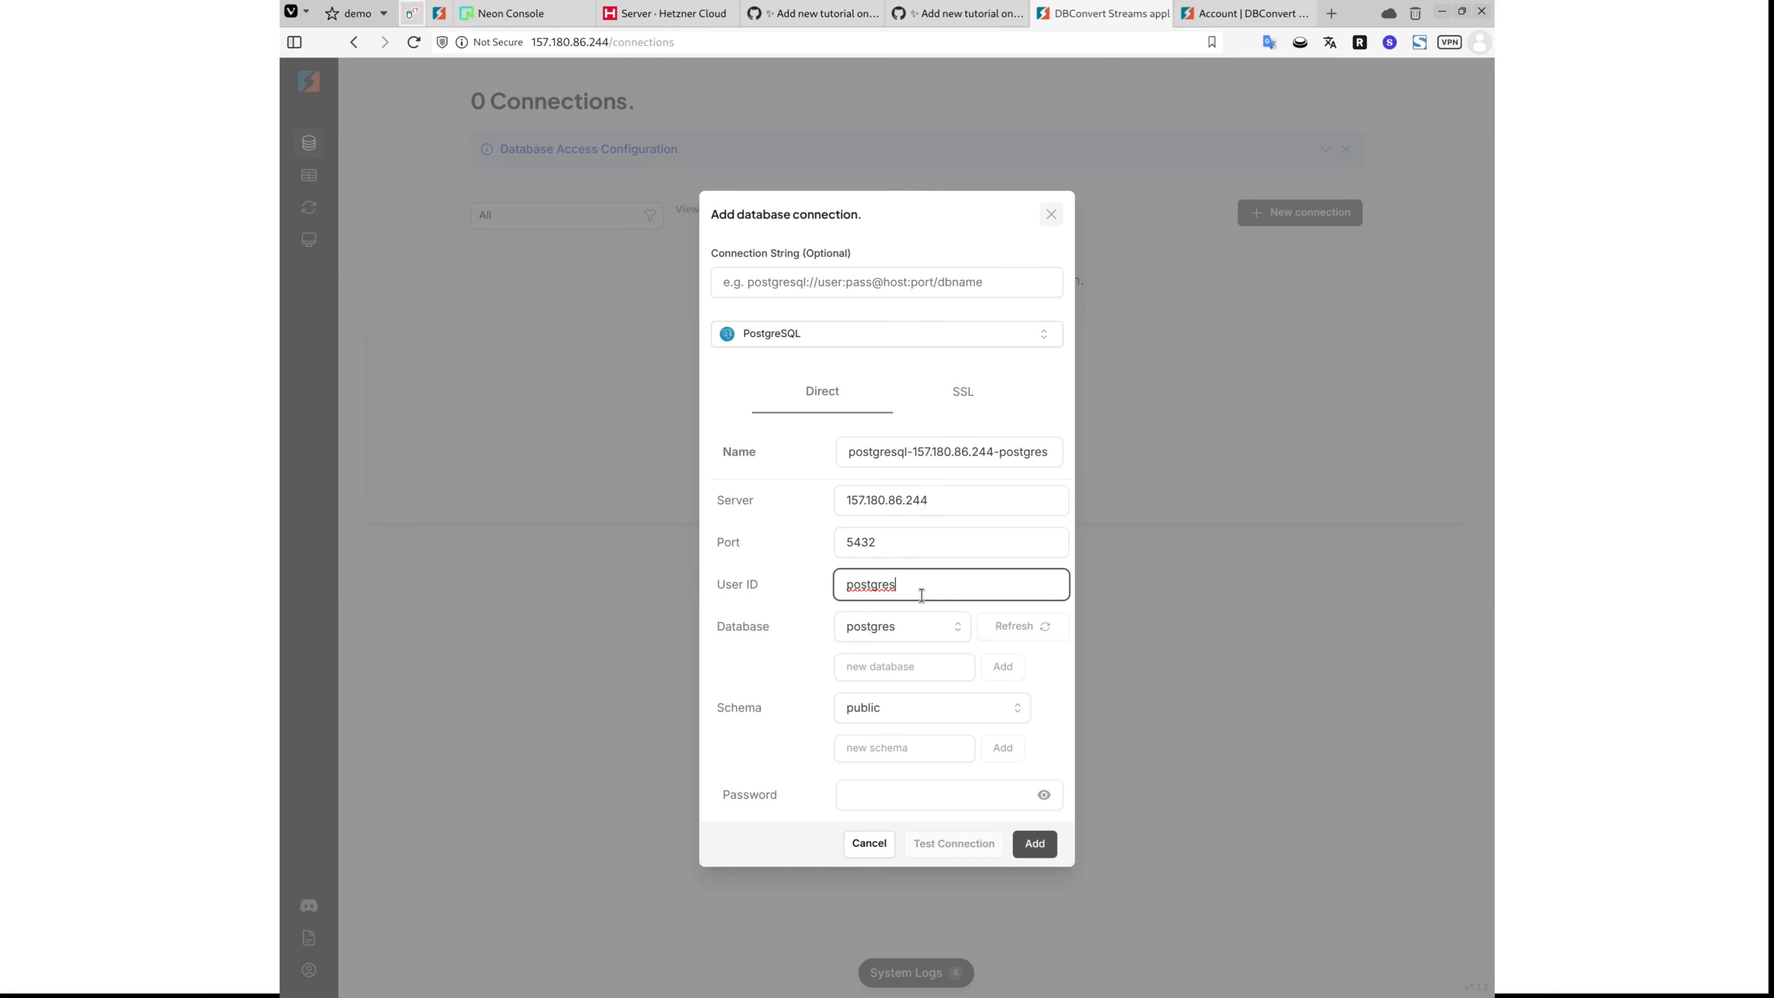
pyautogui.press('BackSpace')
pyautogui.press('BackSpace')
pyautogui.press('BackSpace')
pyautogui.press('BackSpace')
pyautogui.press('BackSpace')
pyautogui.press('BackSpace')
pyautogui.press('BackSpace')
pyautogui.write('guser')
pyautogui.click(918, 800)
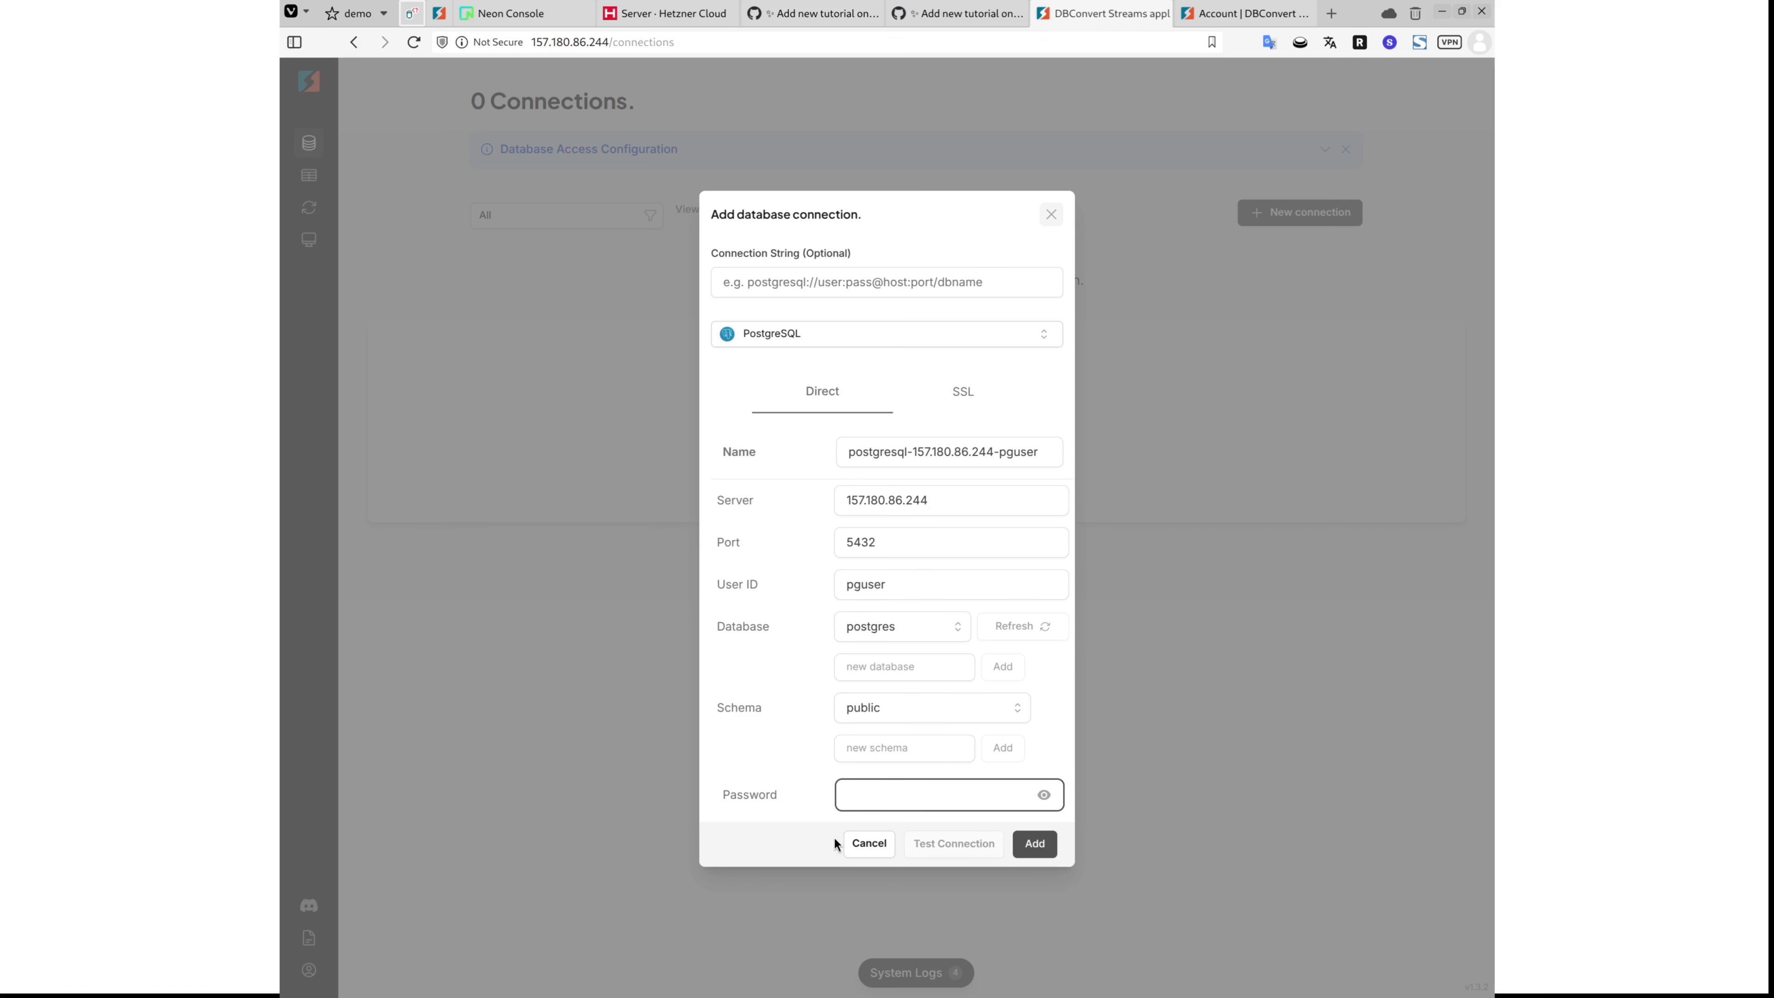
pyautogui.write('**************')
pyautogui.click(1033, 845)
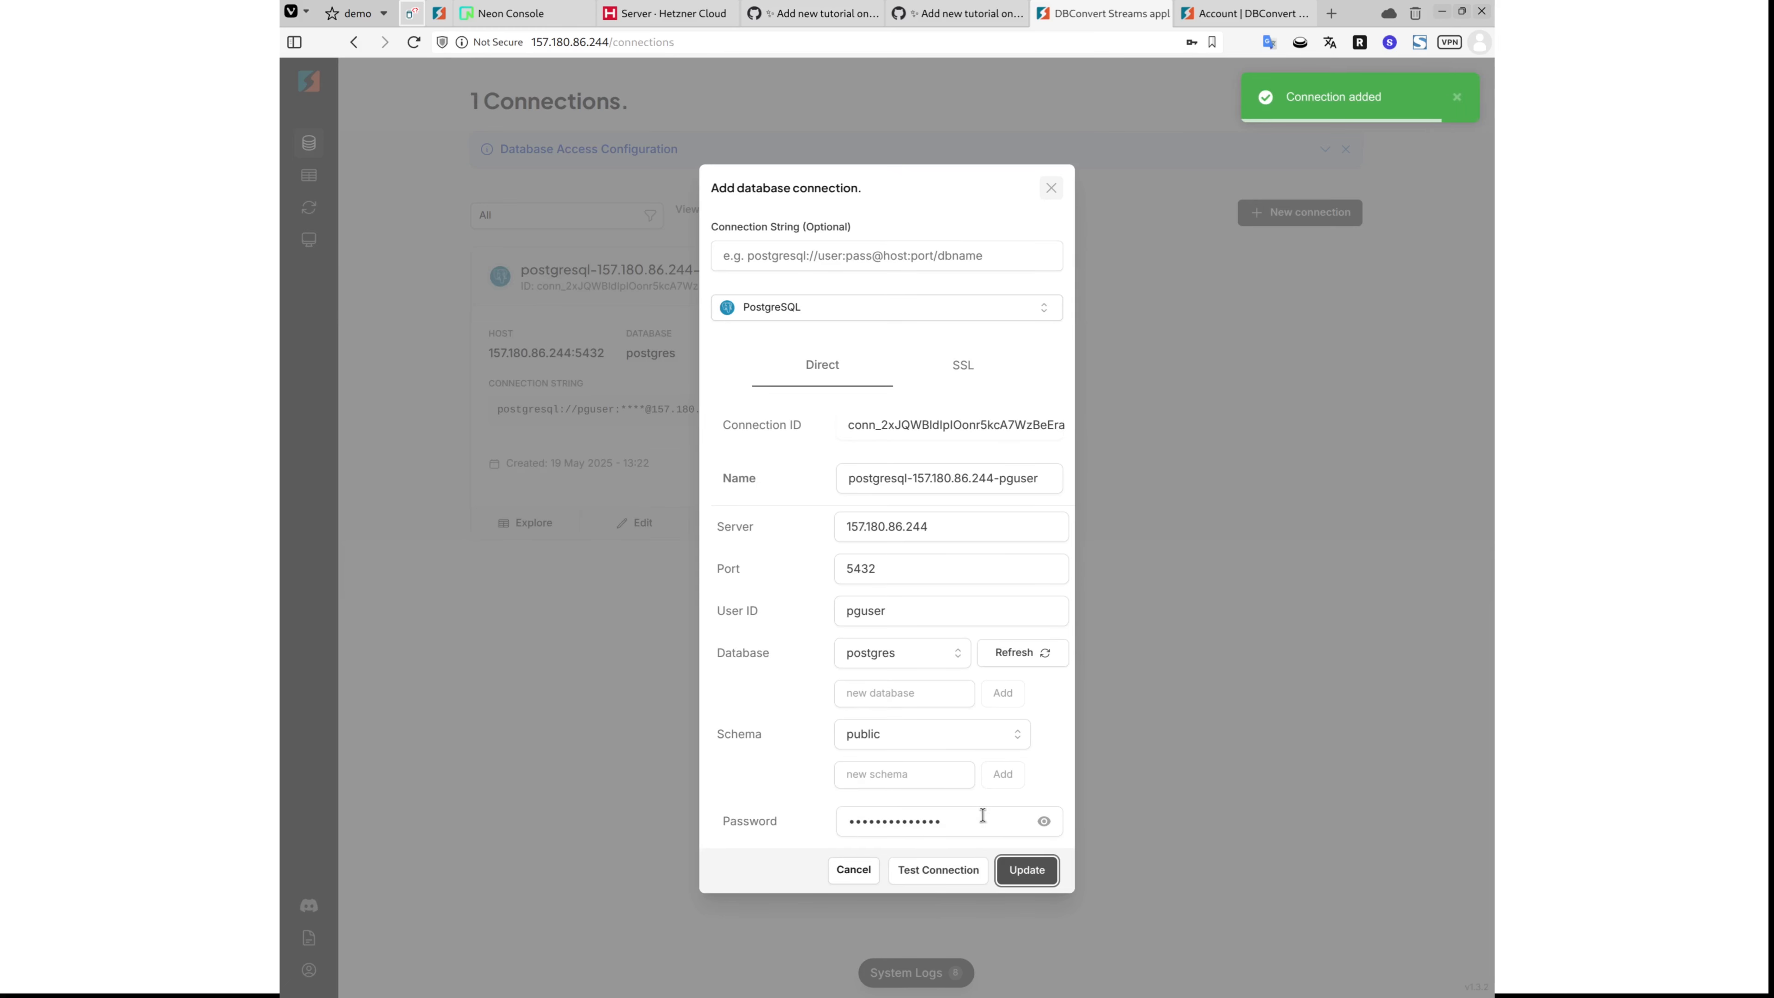
# Step: Select mydb as the connection's database and update the connection
pyautogui.click(958, 660)
pyautogui.click(928, 712)
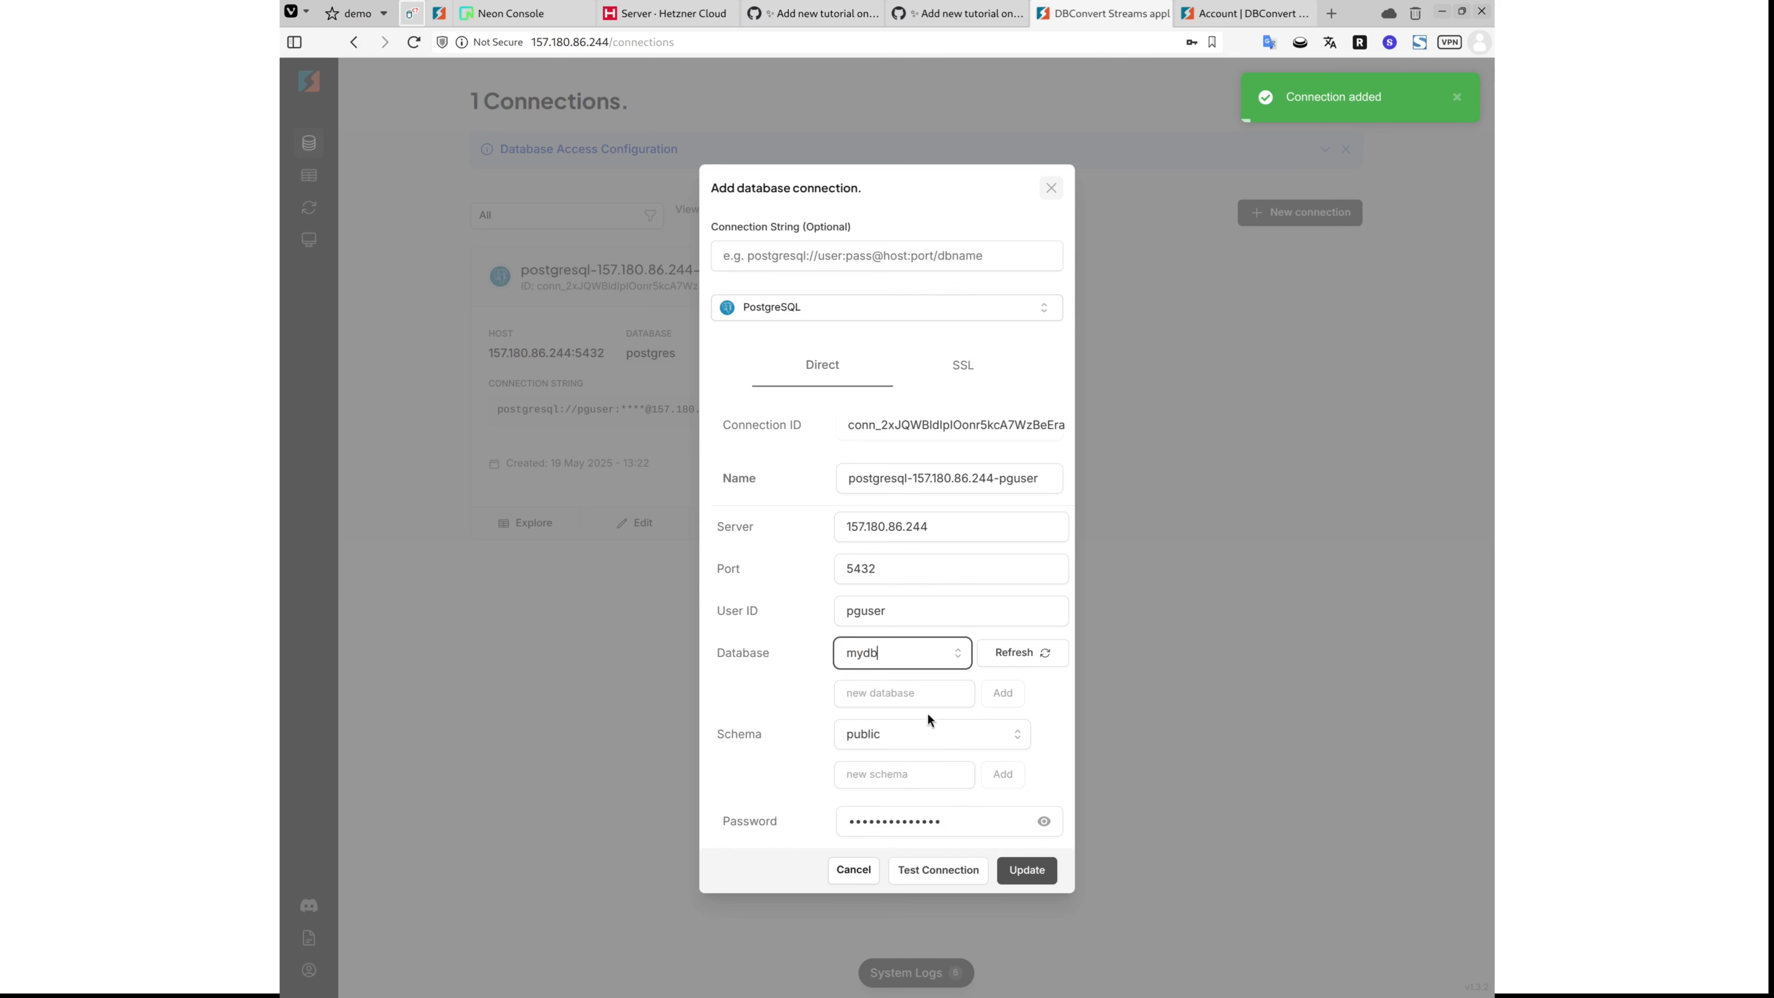
pyautogui.click(1033, 875)
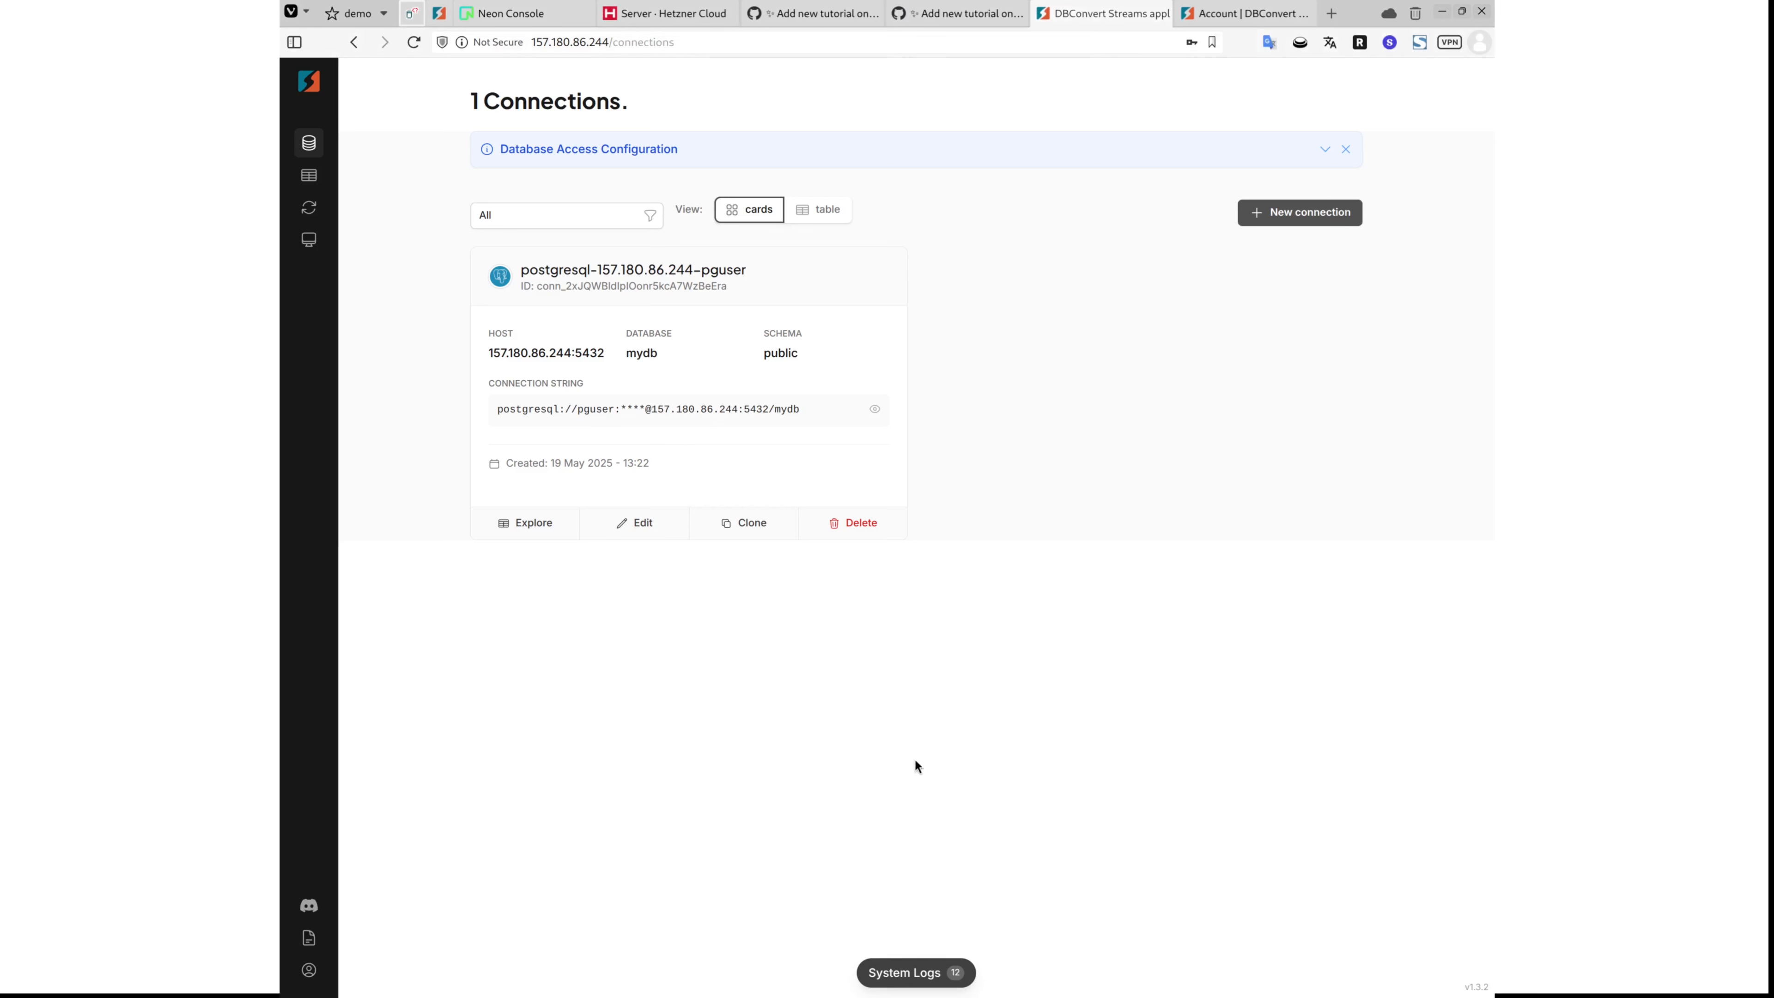
# Step: Explore the mydb connection and examine the users table's DDL and data, finishing back at the connections list
pyautogui.click(533, 522)
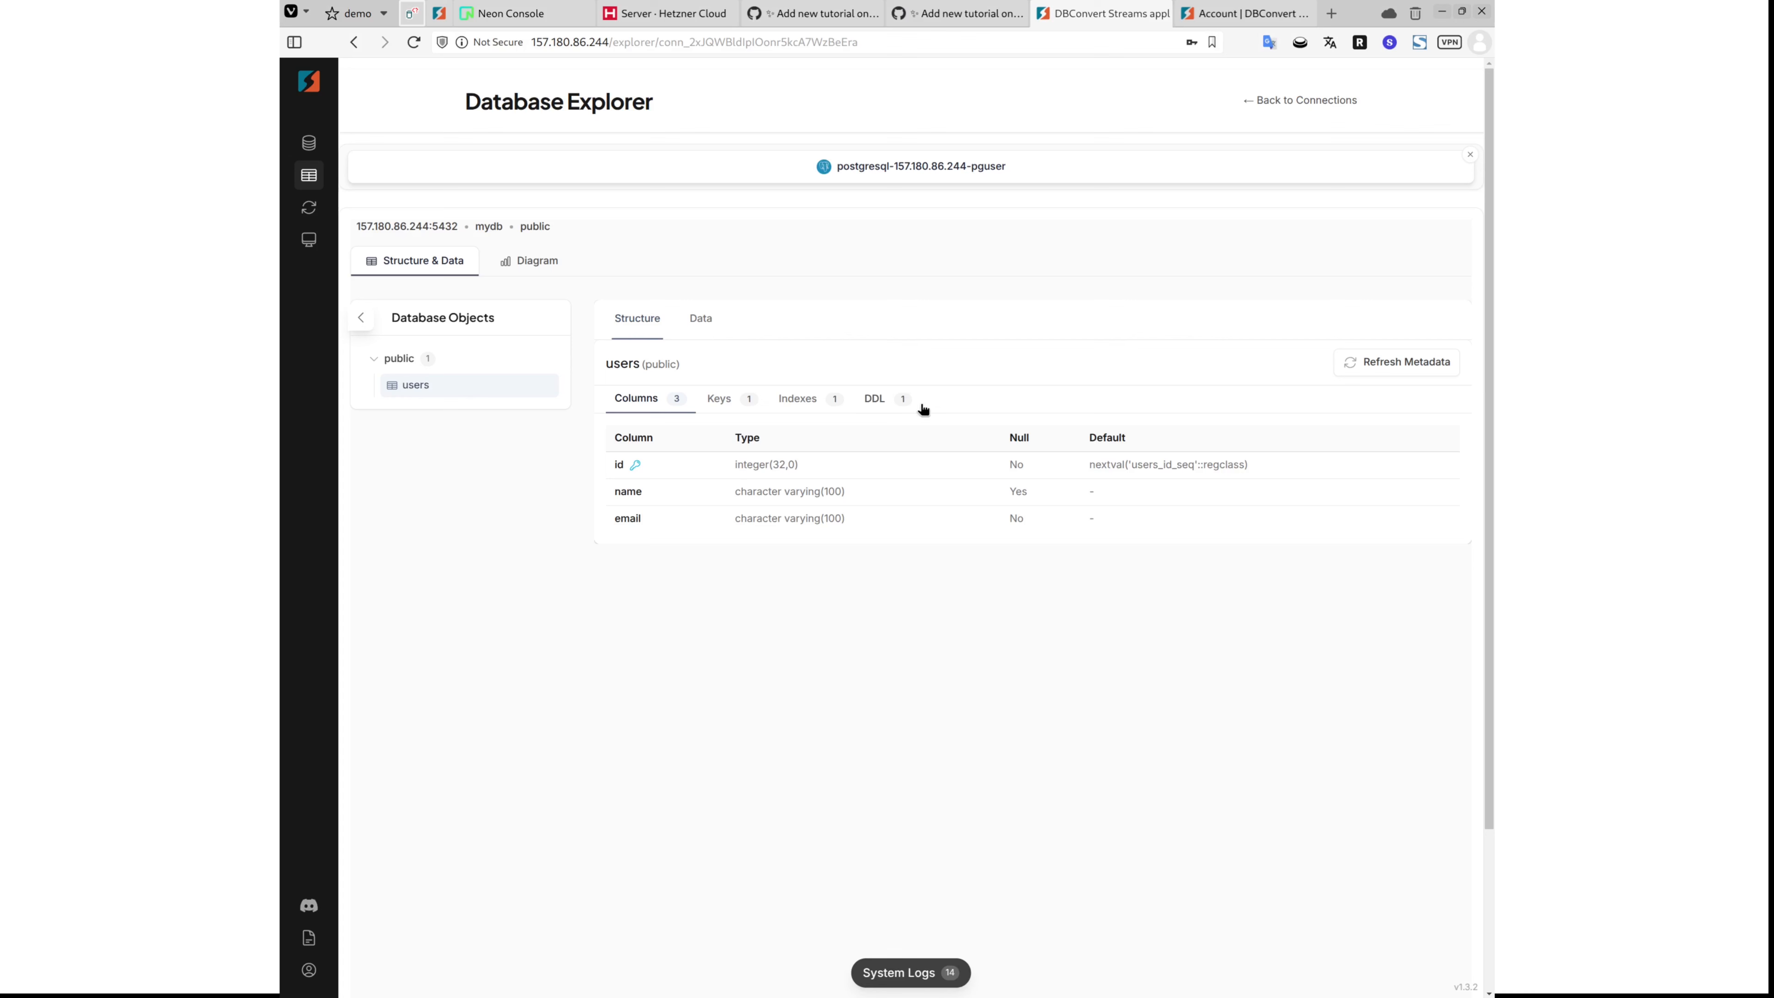
pyautogui.click(910, 407)
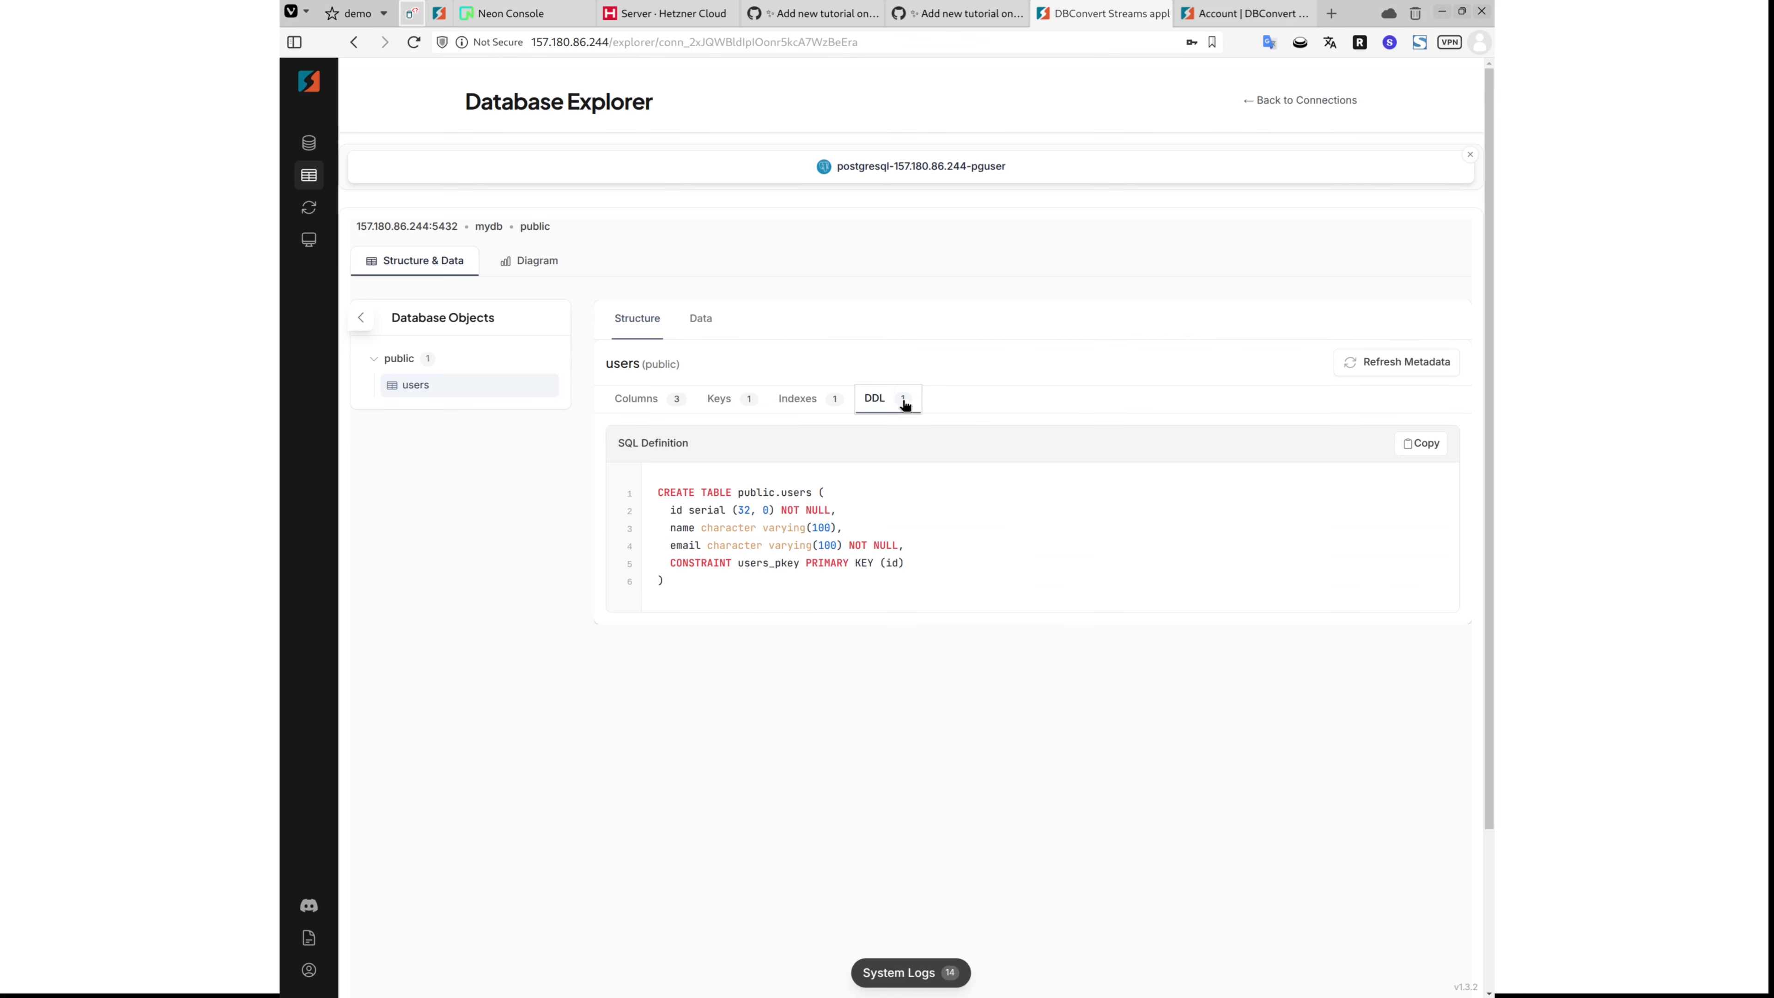
pyautogui.click(706, 327)
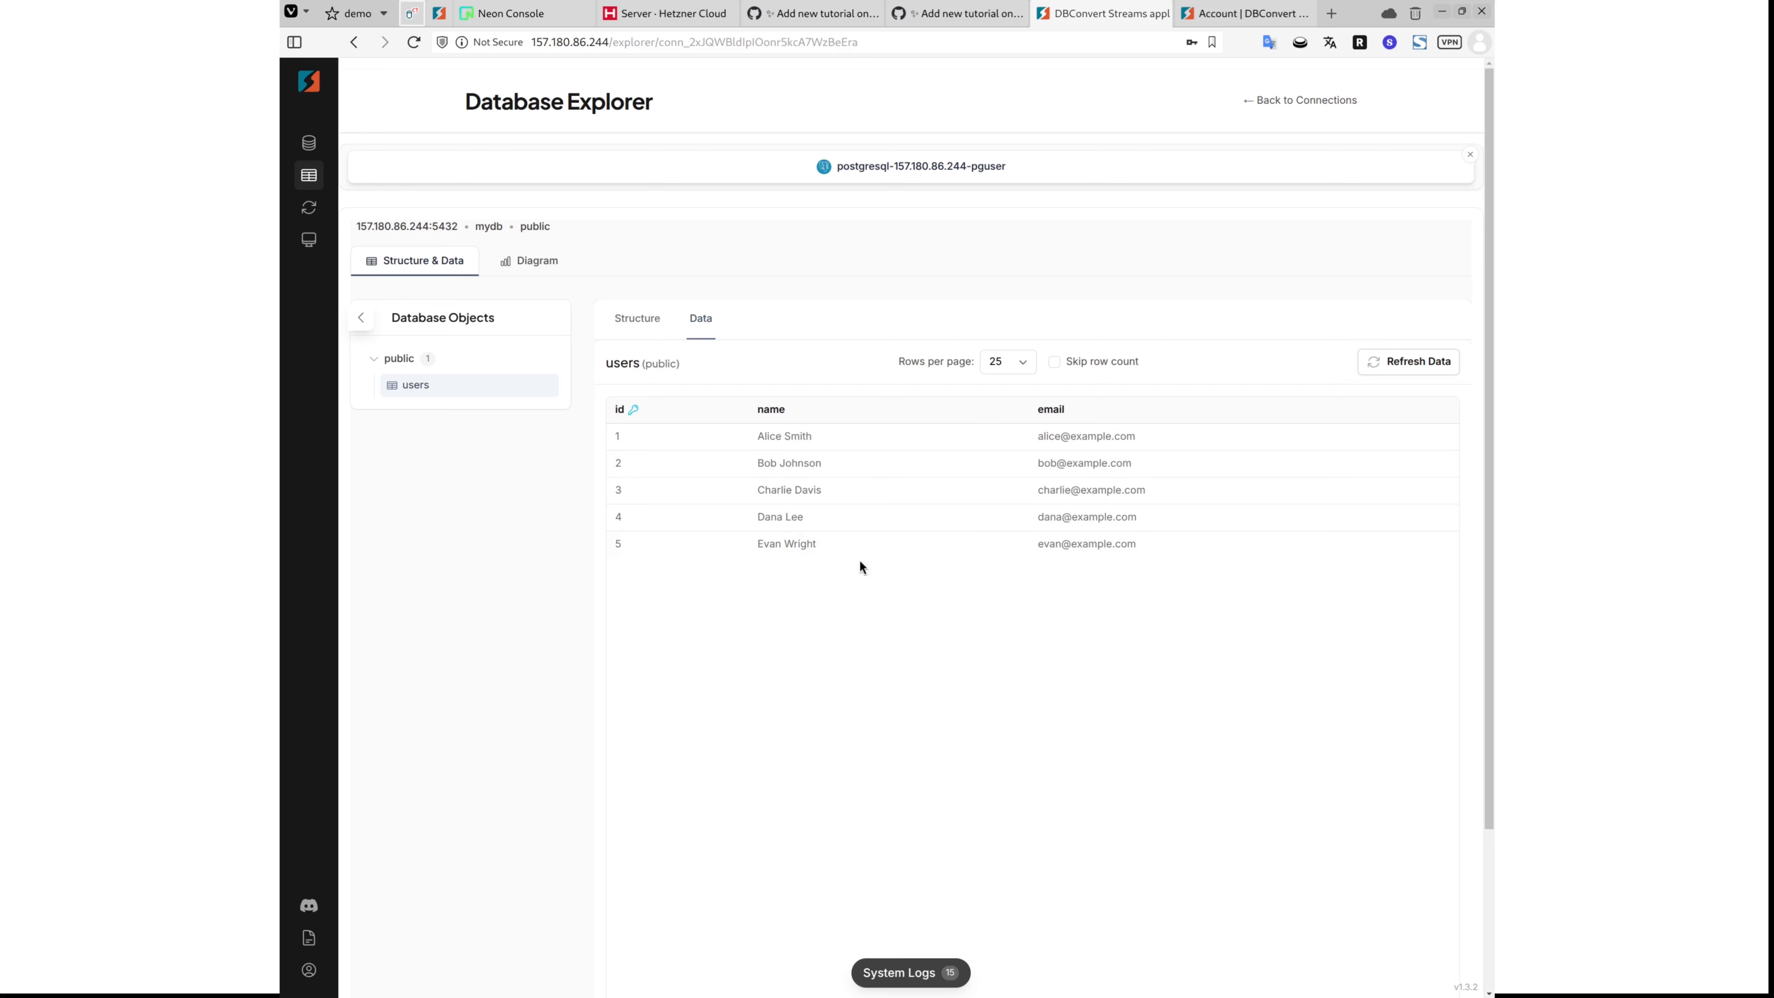
pyautogui.click(310, 145)
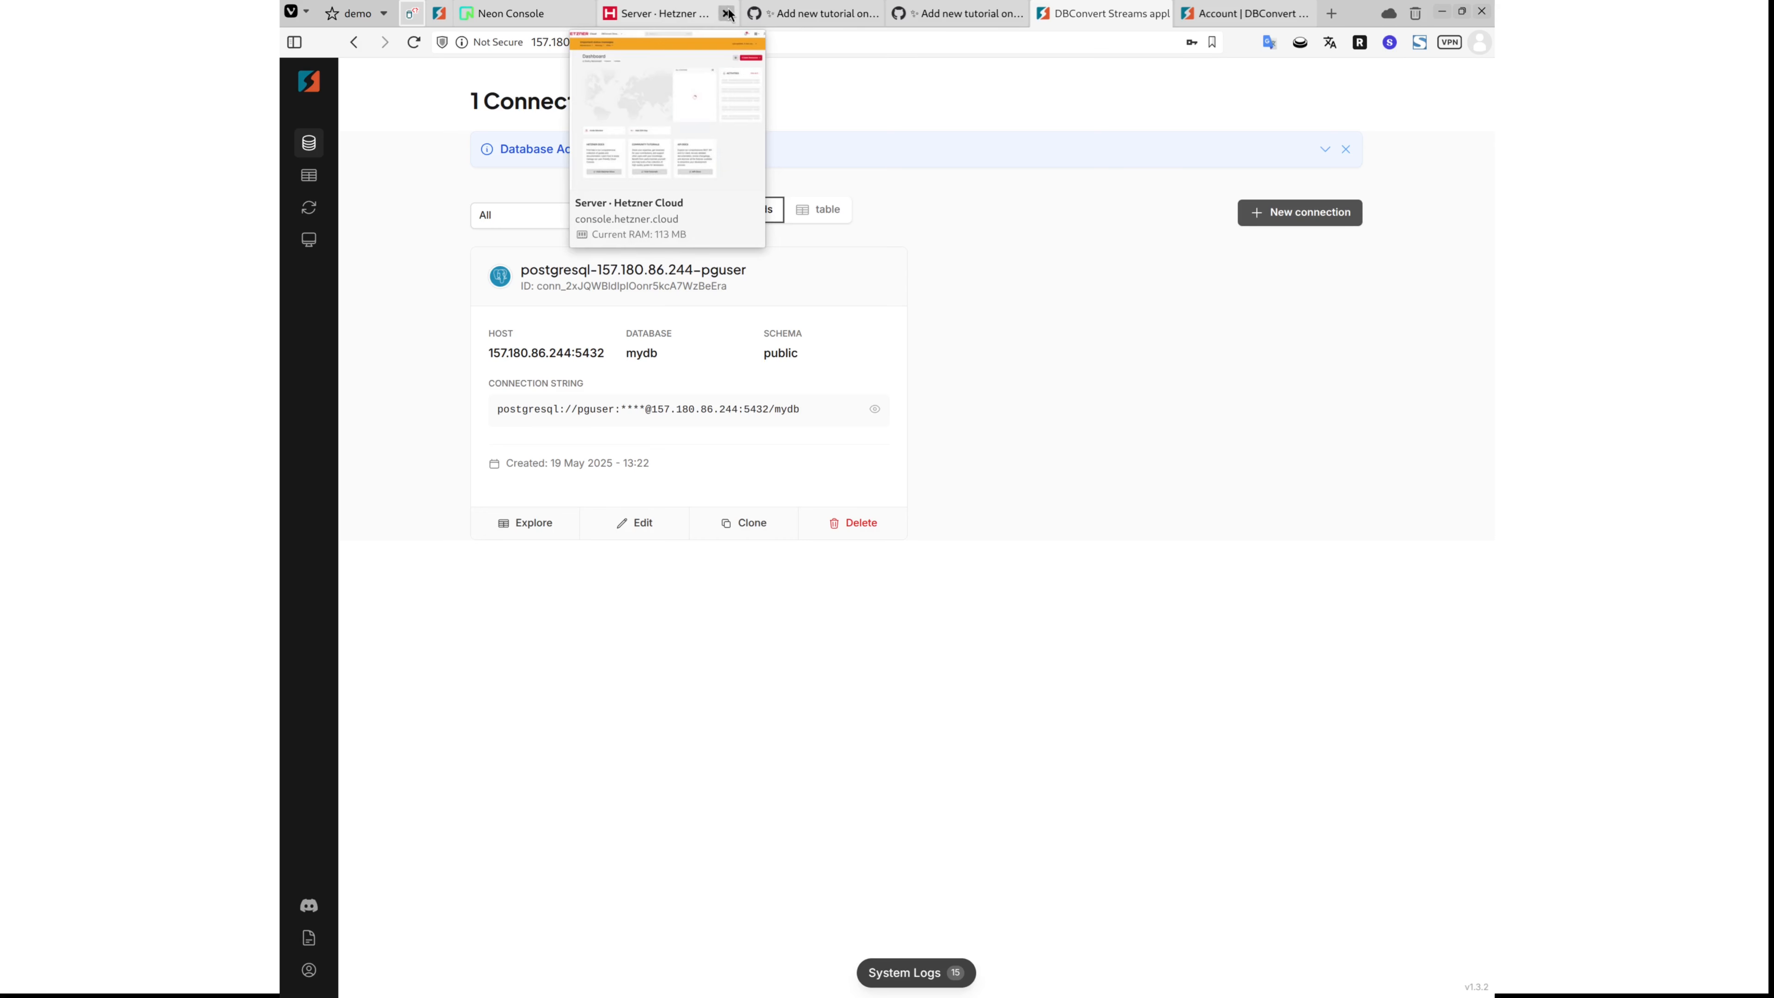
# Step: Copy the server's public IP from Hetzner Cloud and use it, 157.180.86.244, as the server of a new PostgreSQL connection in DBConvert Streams
pyautogui.click(701, 19)
pyautogui.click(740, 258)
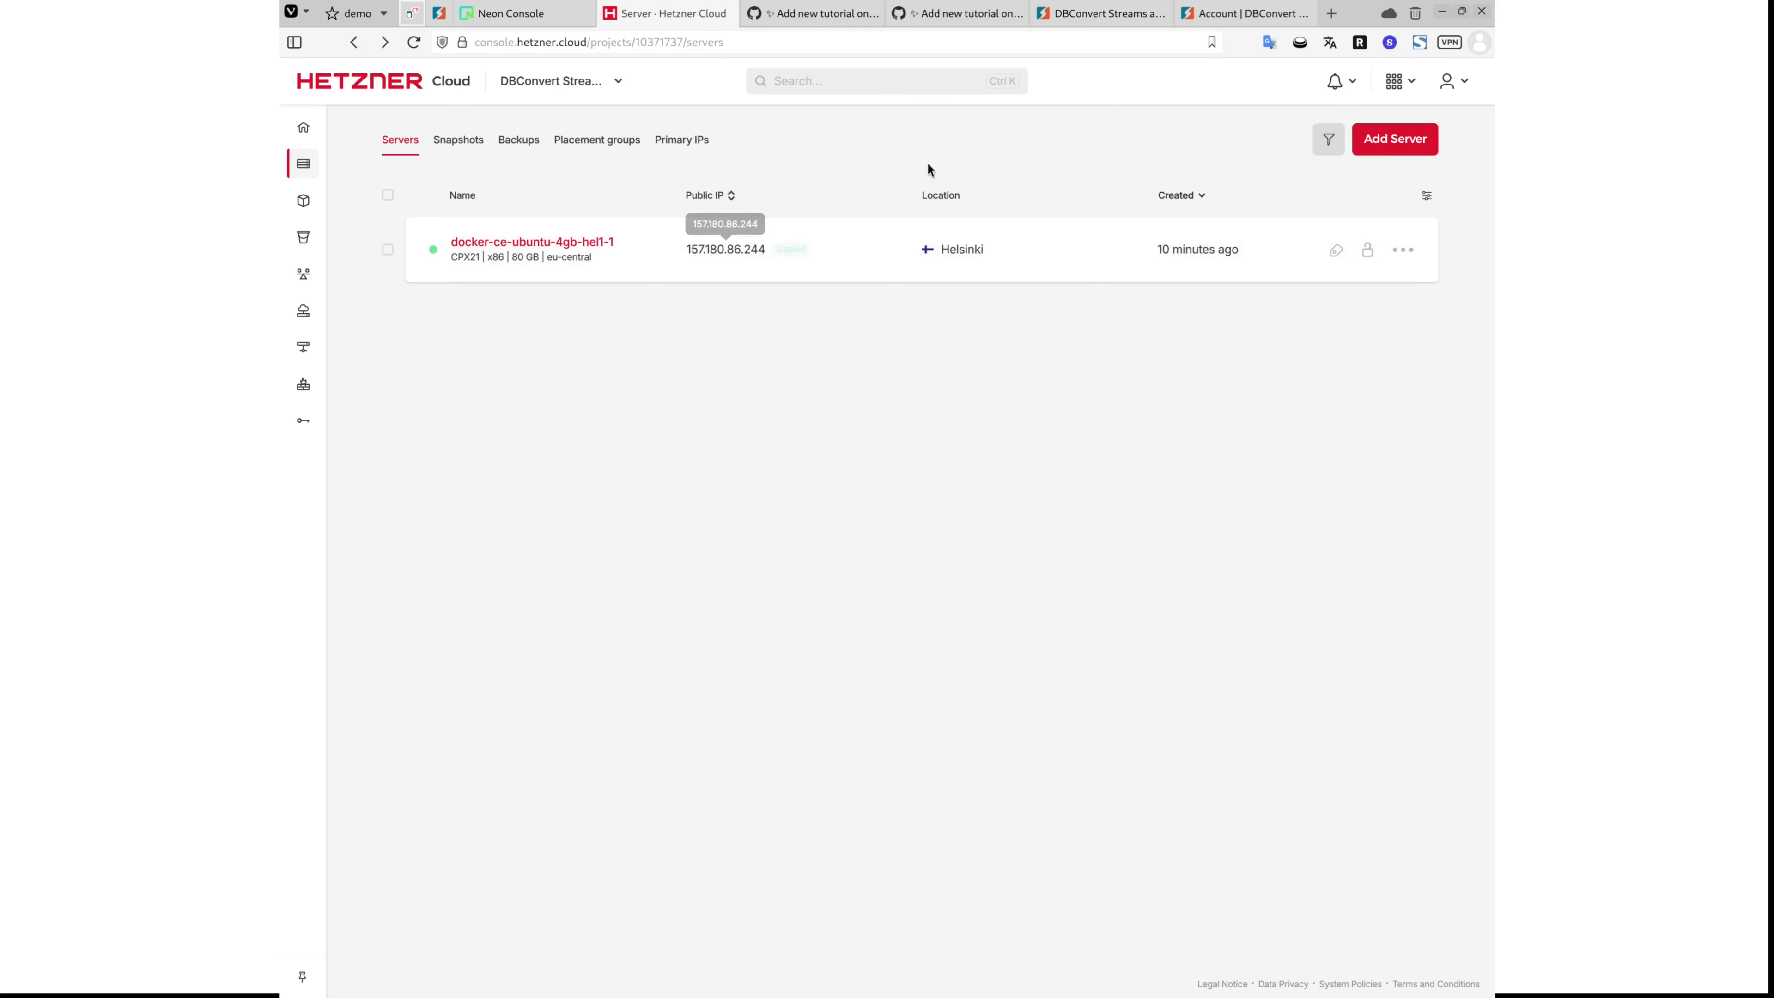
pyautogui.moveTo(1235, 20)
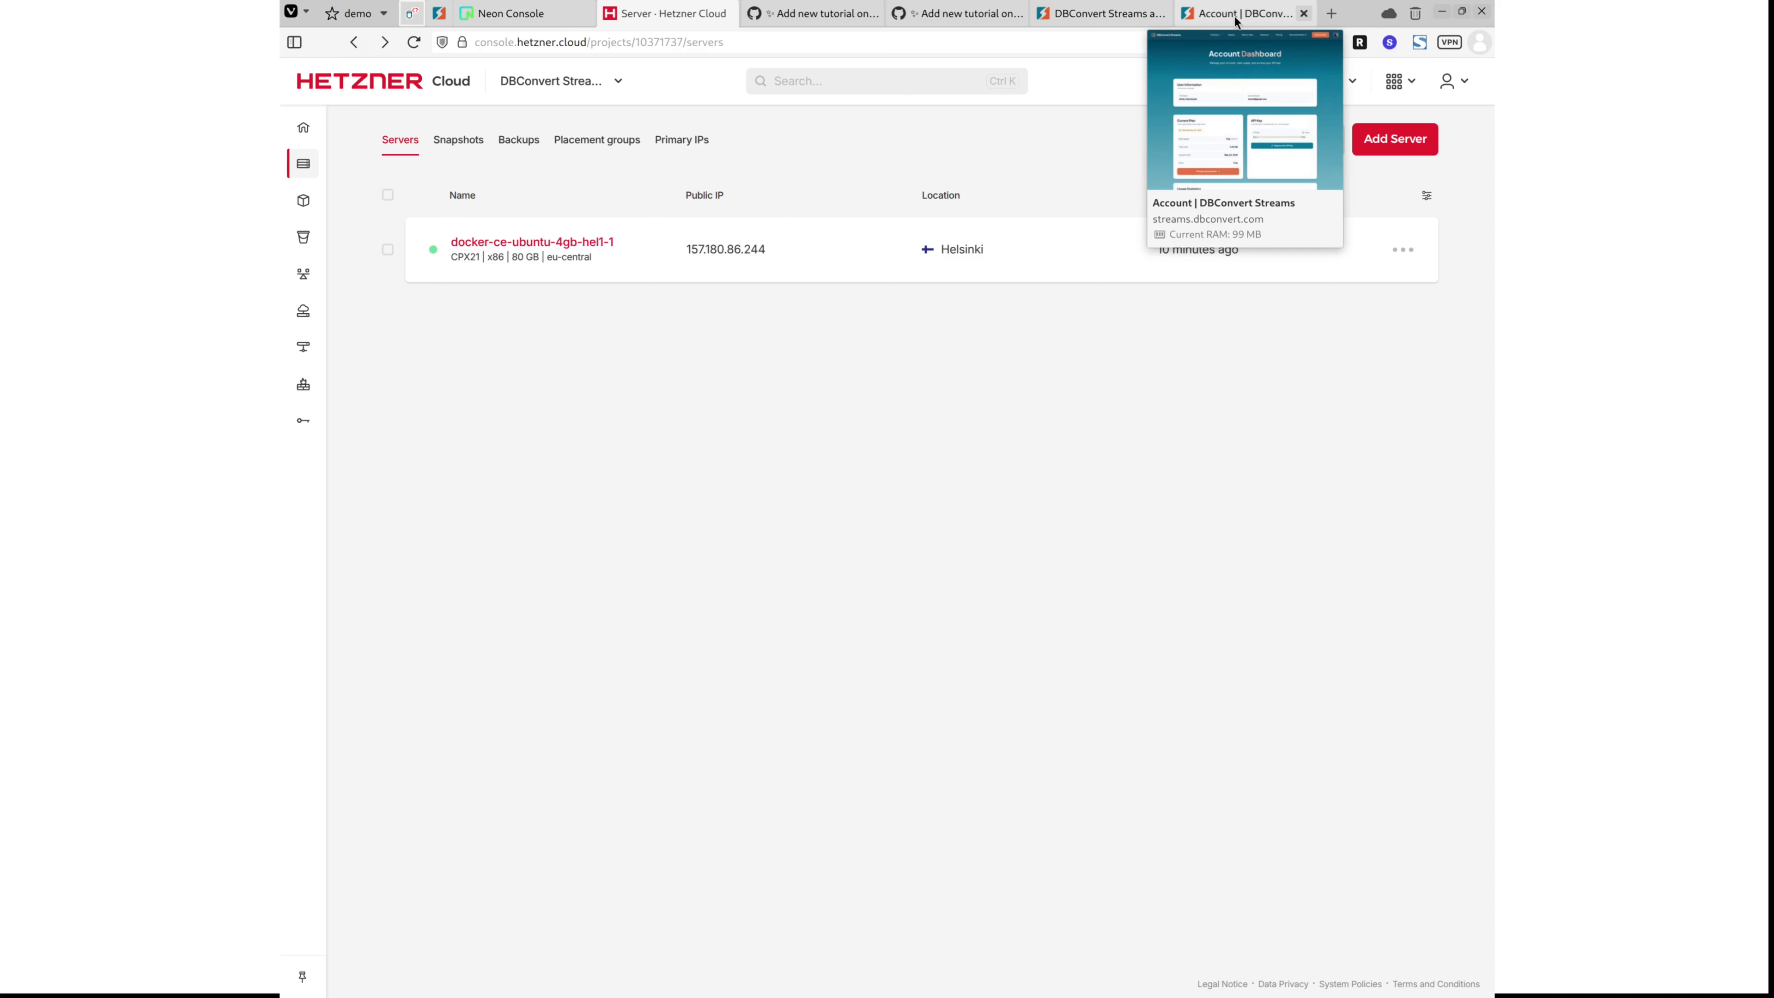
pyautogui.click(1085, 15)
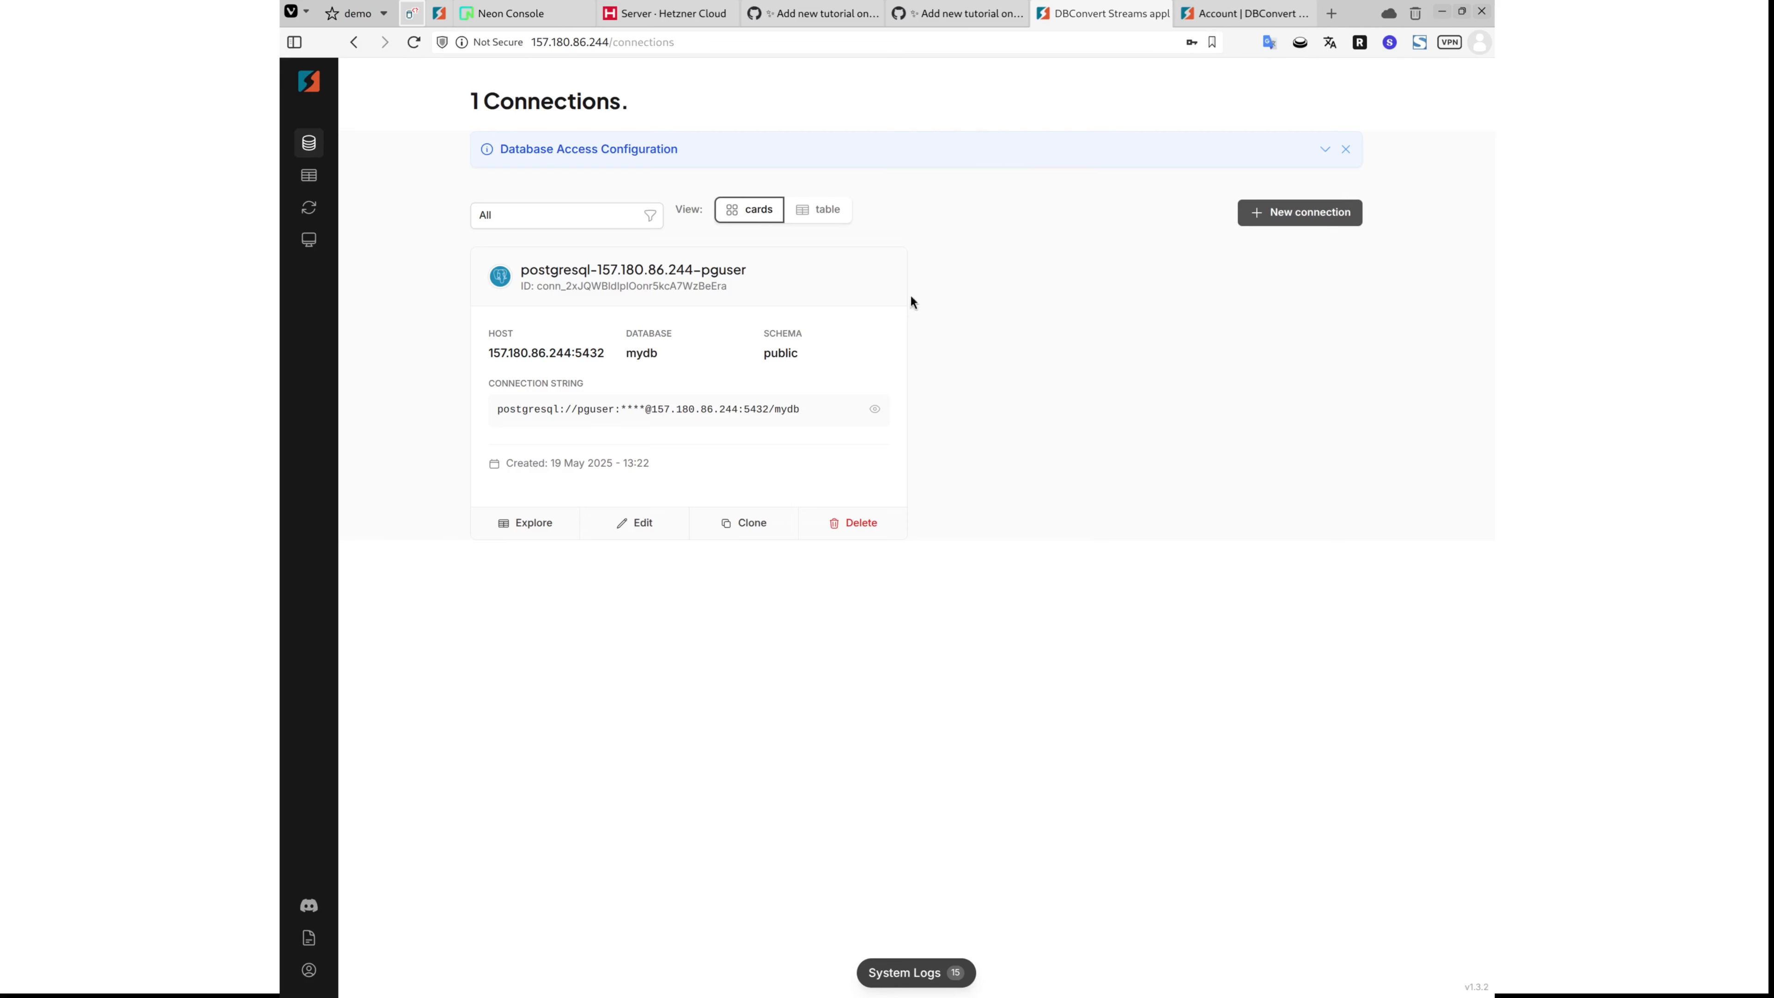
pyautogui.click(1285, 215)
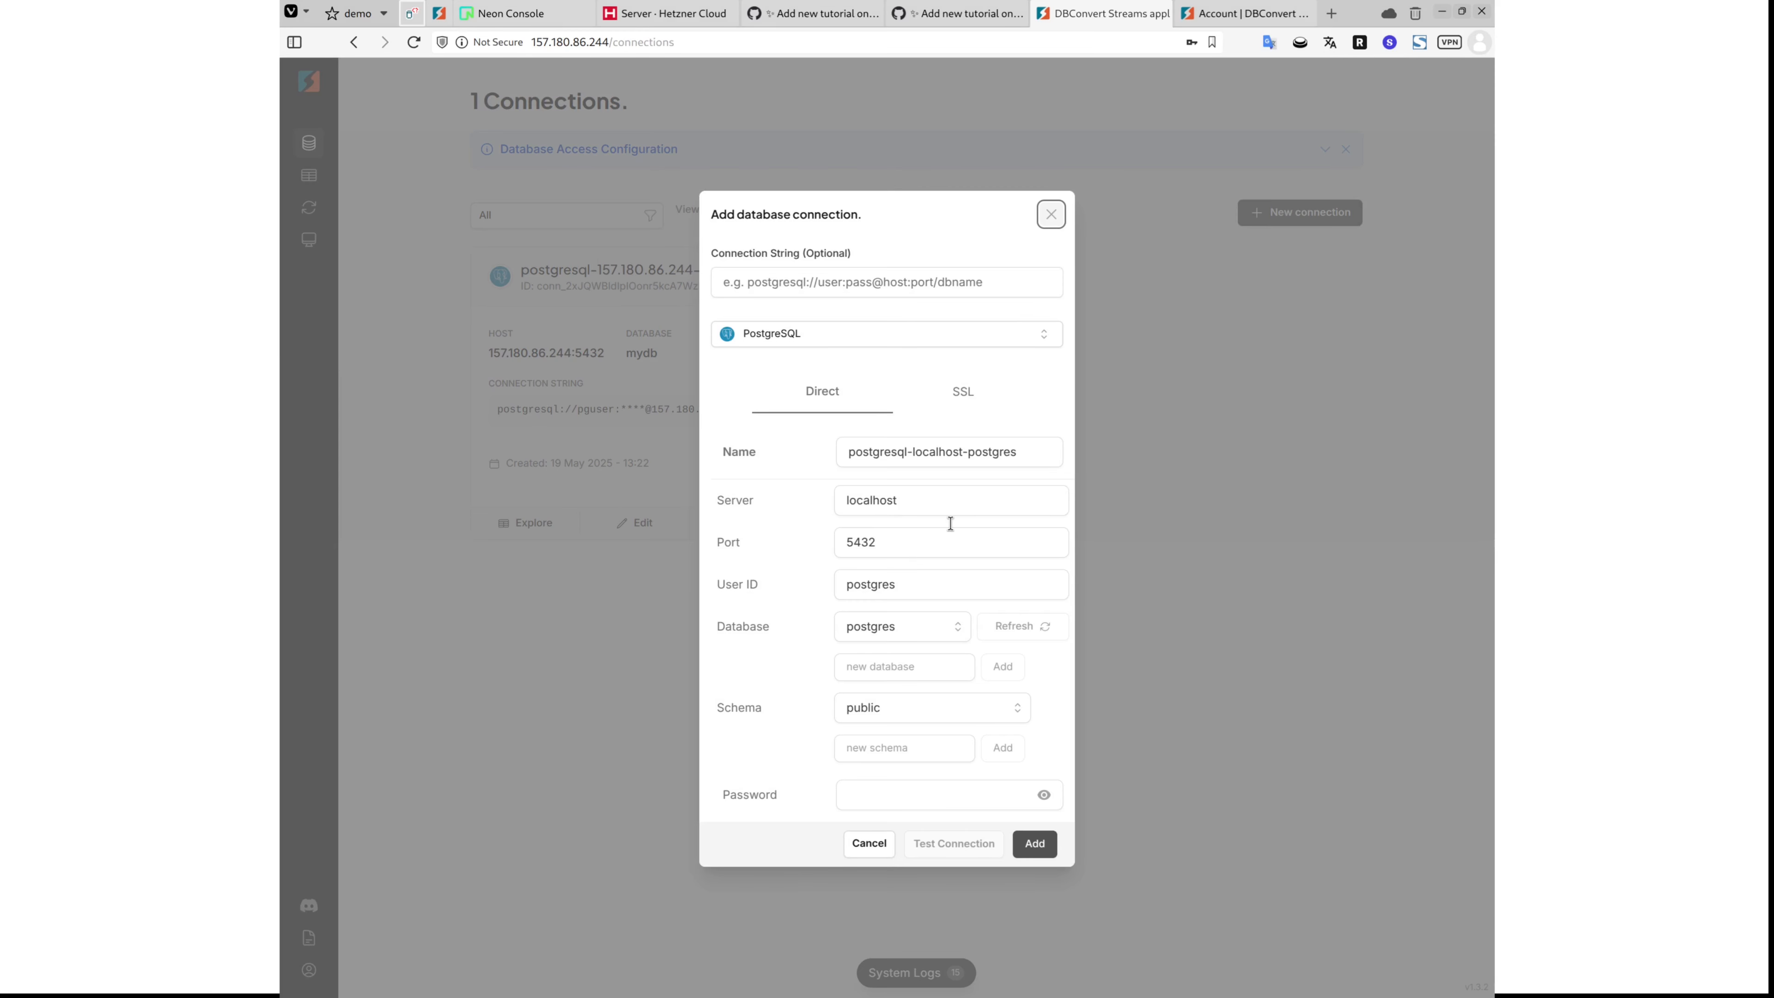
pyautogui.doubleClick(949, 500)
pyautogui.hotkey('ctrl', 'v')
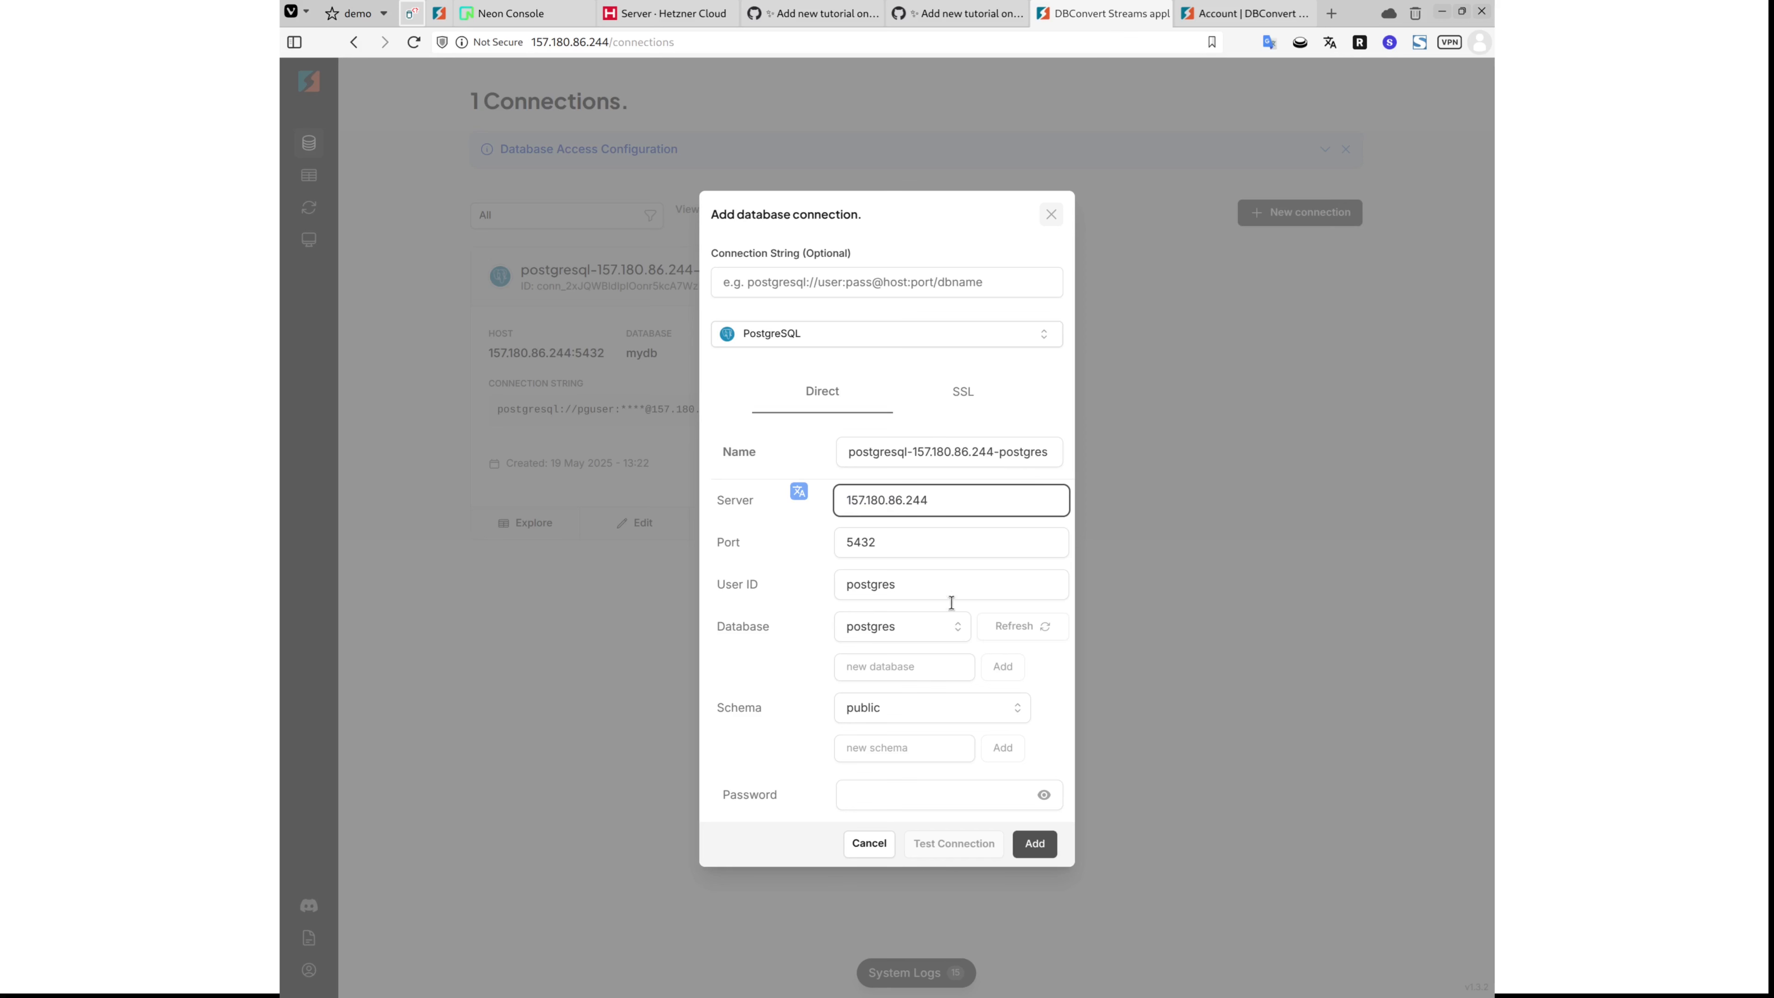
# Step: Set the second connection's user ID to pguser, enter the database password, and add the connection
pyautogui.doubleClick(933, 595)
pyautogui.write('pguser')
pyautogui.press('Tab')
pyautogui.press('Tab')
pyautogui.press('Tab')
pyautogui.press('Tab')
pyautogui.write('p••••••••••••')
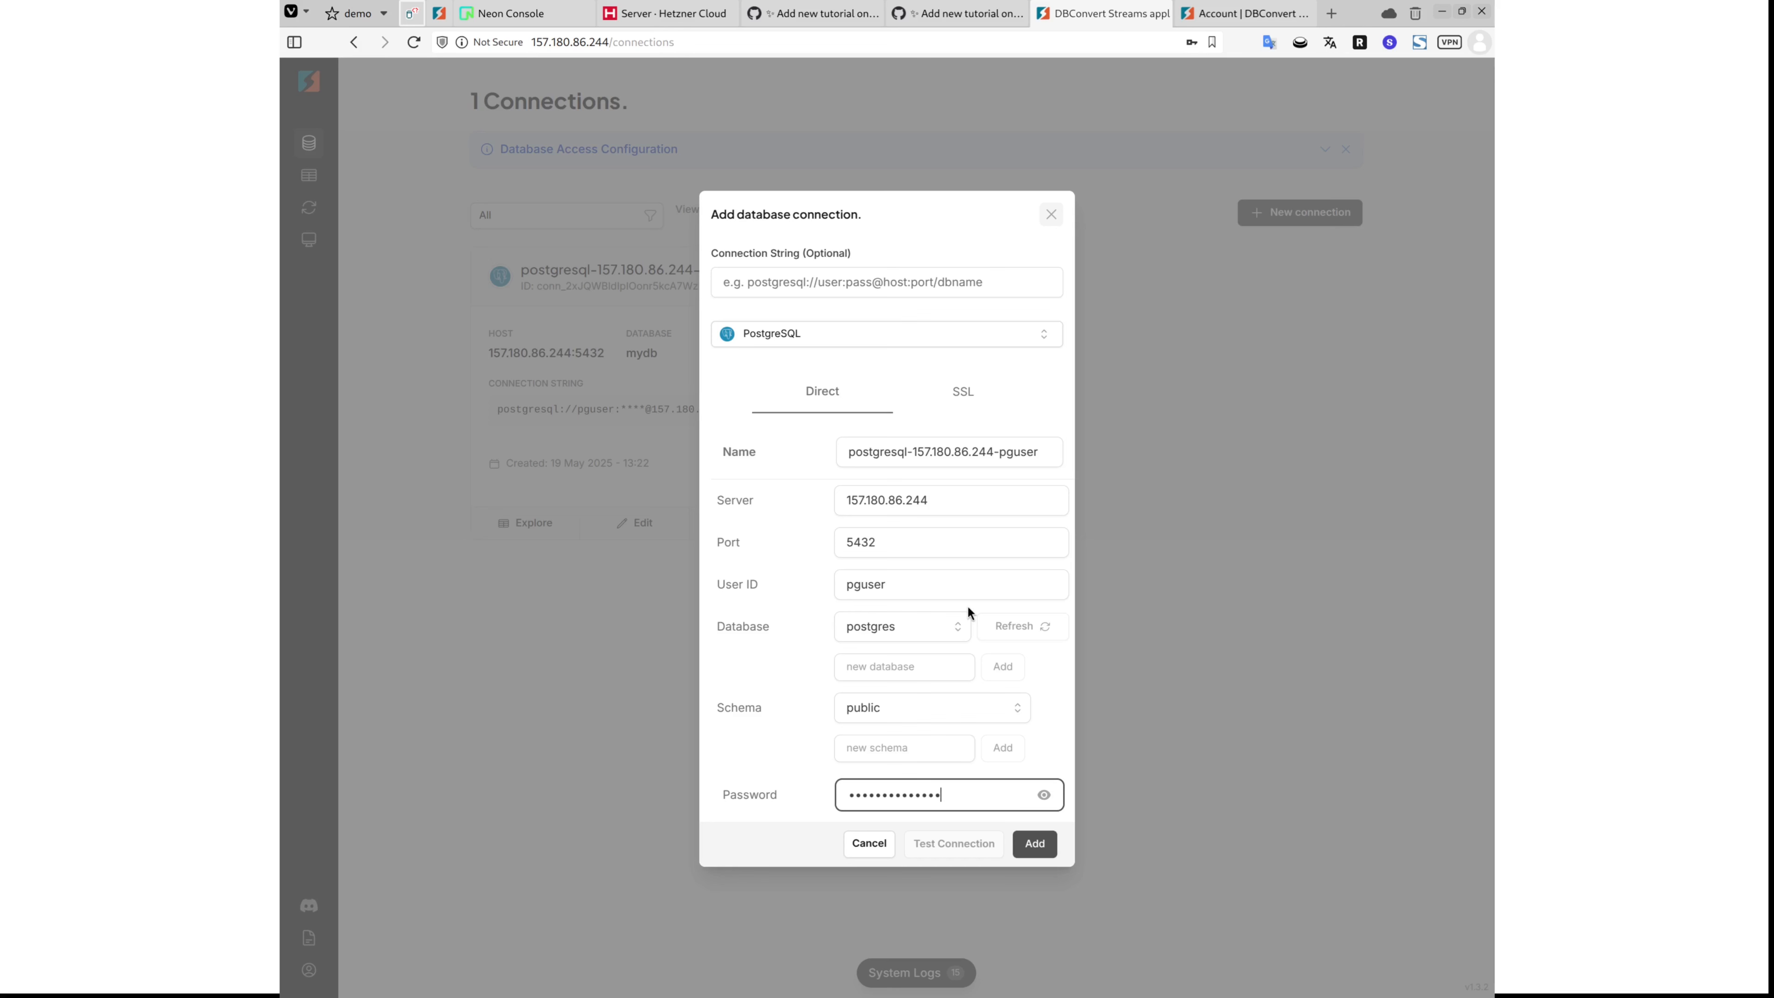
pyautogui.click(1050, 850)
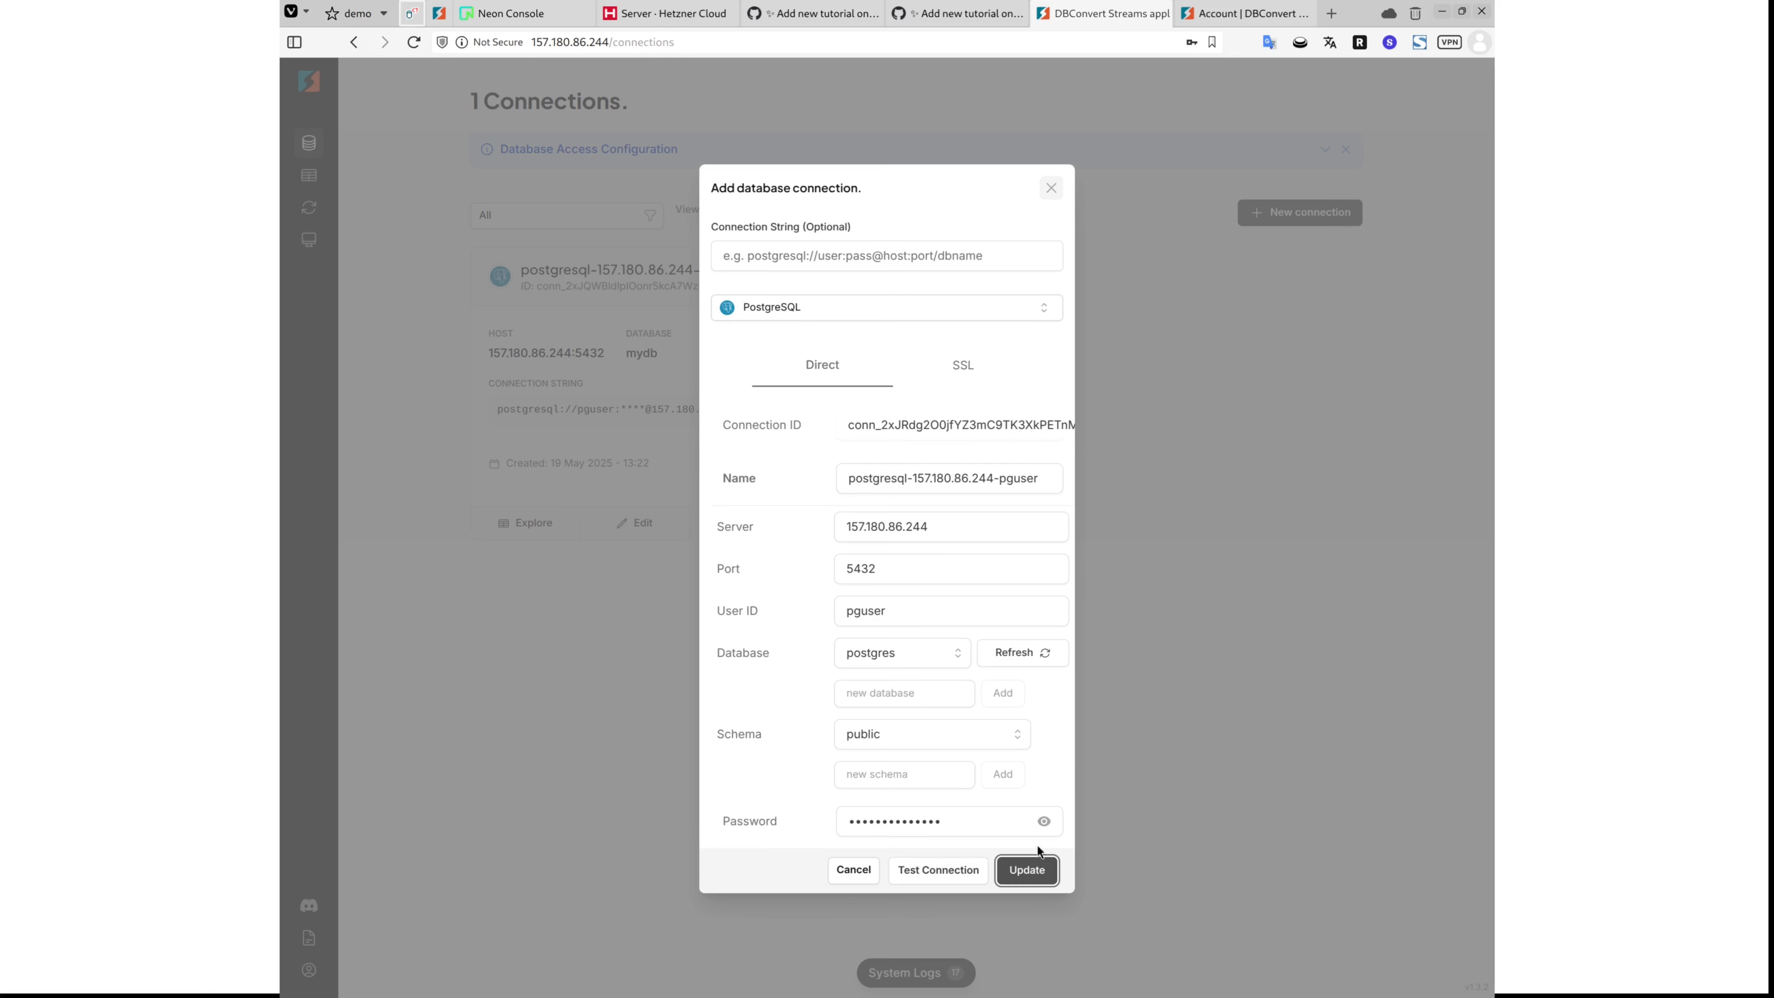
# Step: Create a new database named target from the connection form and update the connection to use it
pyautogui.click(929, 703)
pyautogui.write('target')
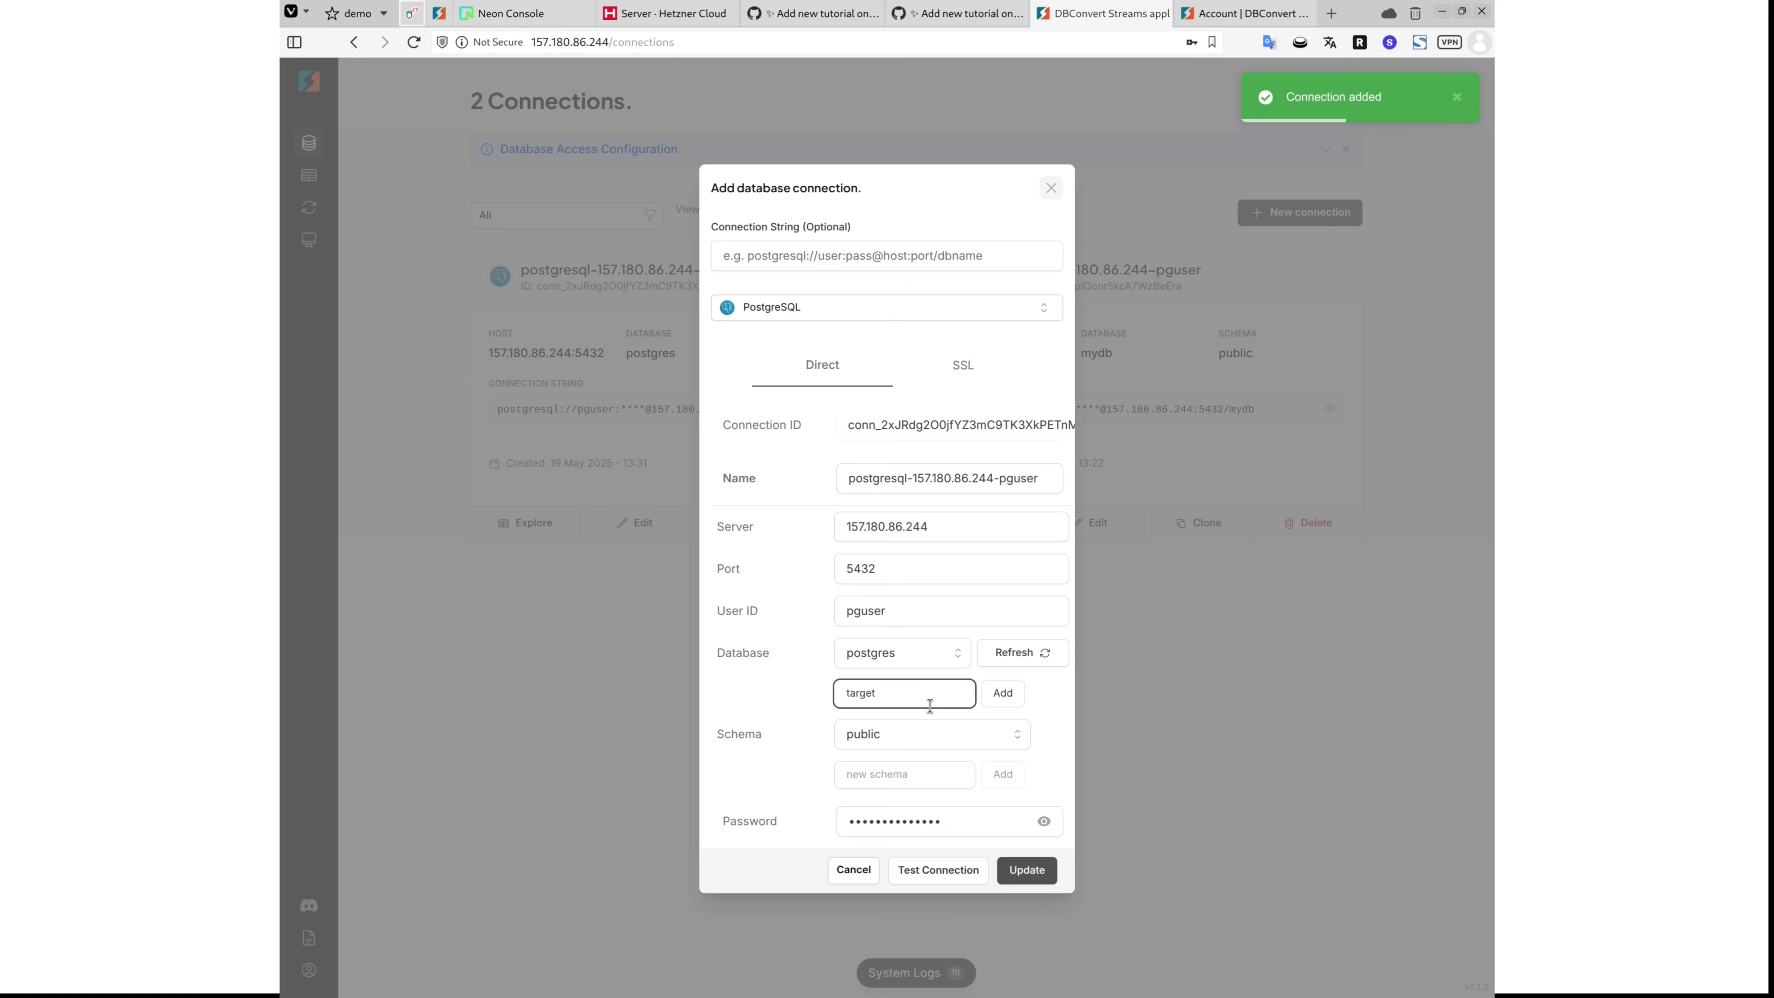
pyautogui.click(1009, 695)
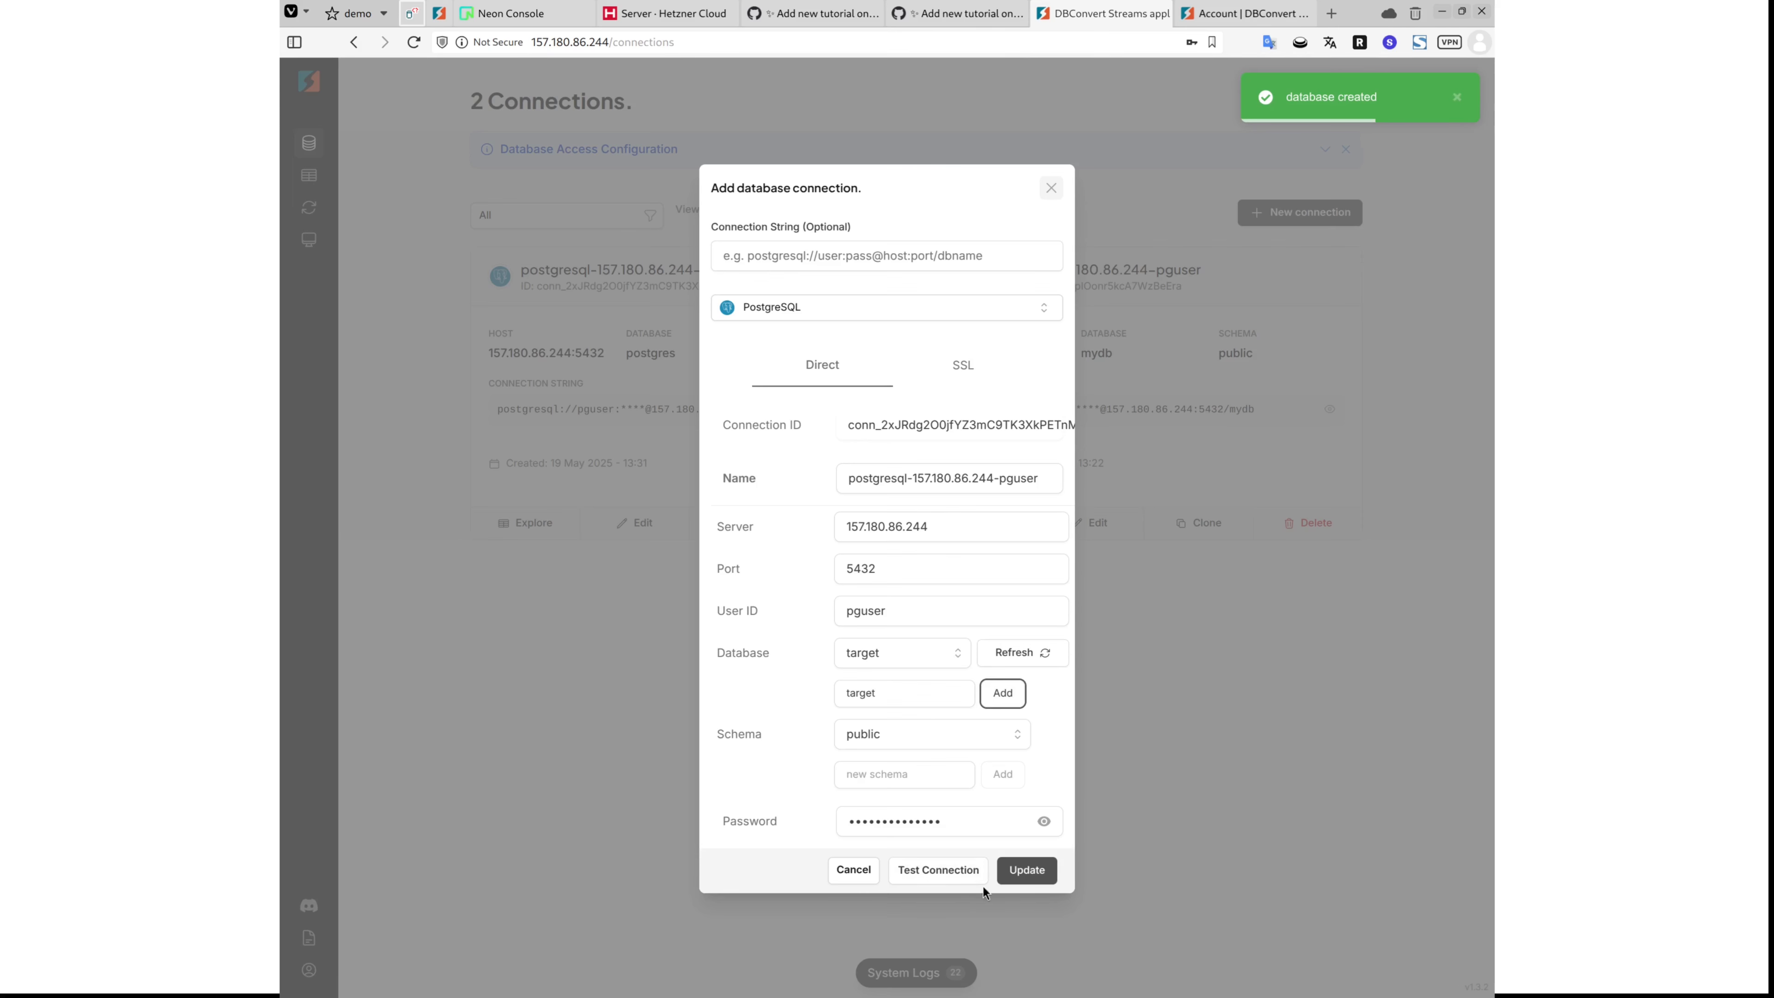
pyautogui.click(1023, 870)
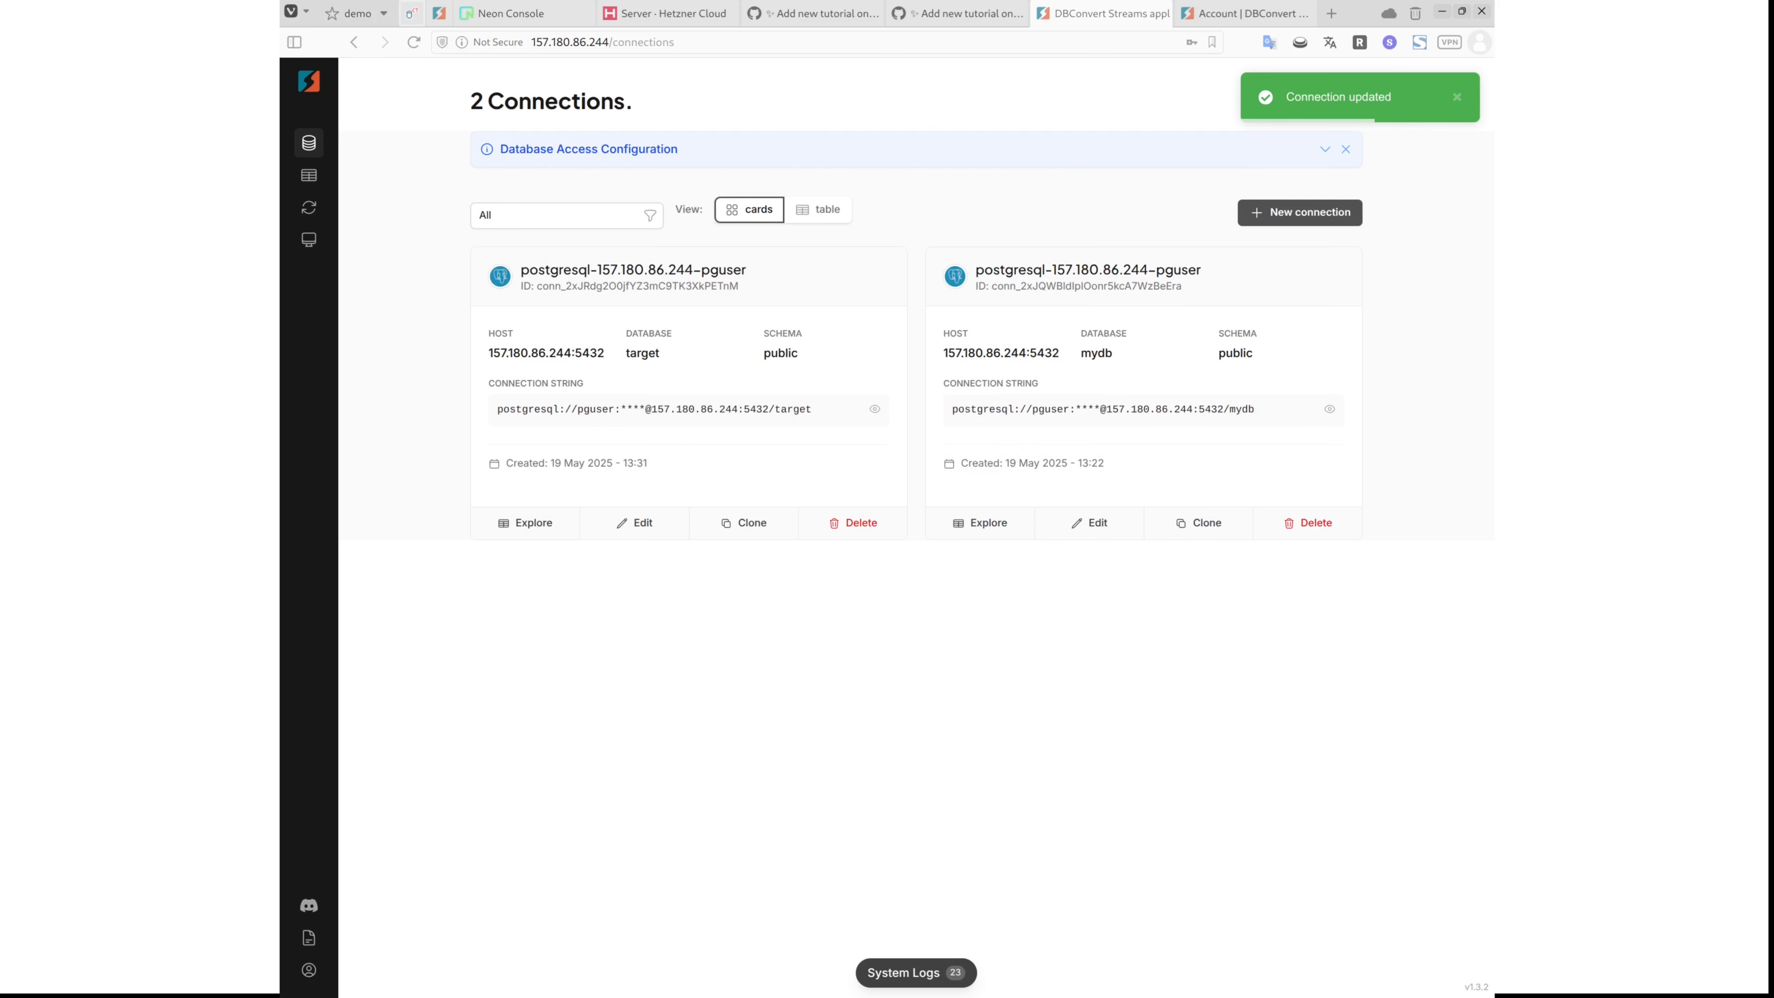
# Step: Start a new stream configuration with the mydb connection as its source and accept the default table selection and stream settings
pyautogui.click(311, 218)
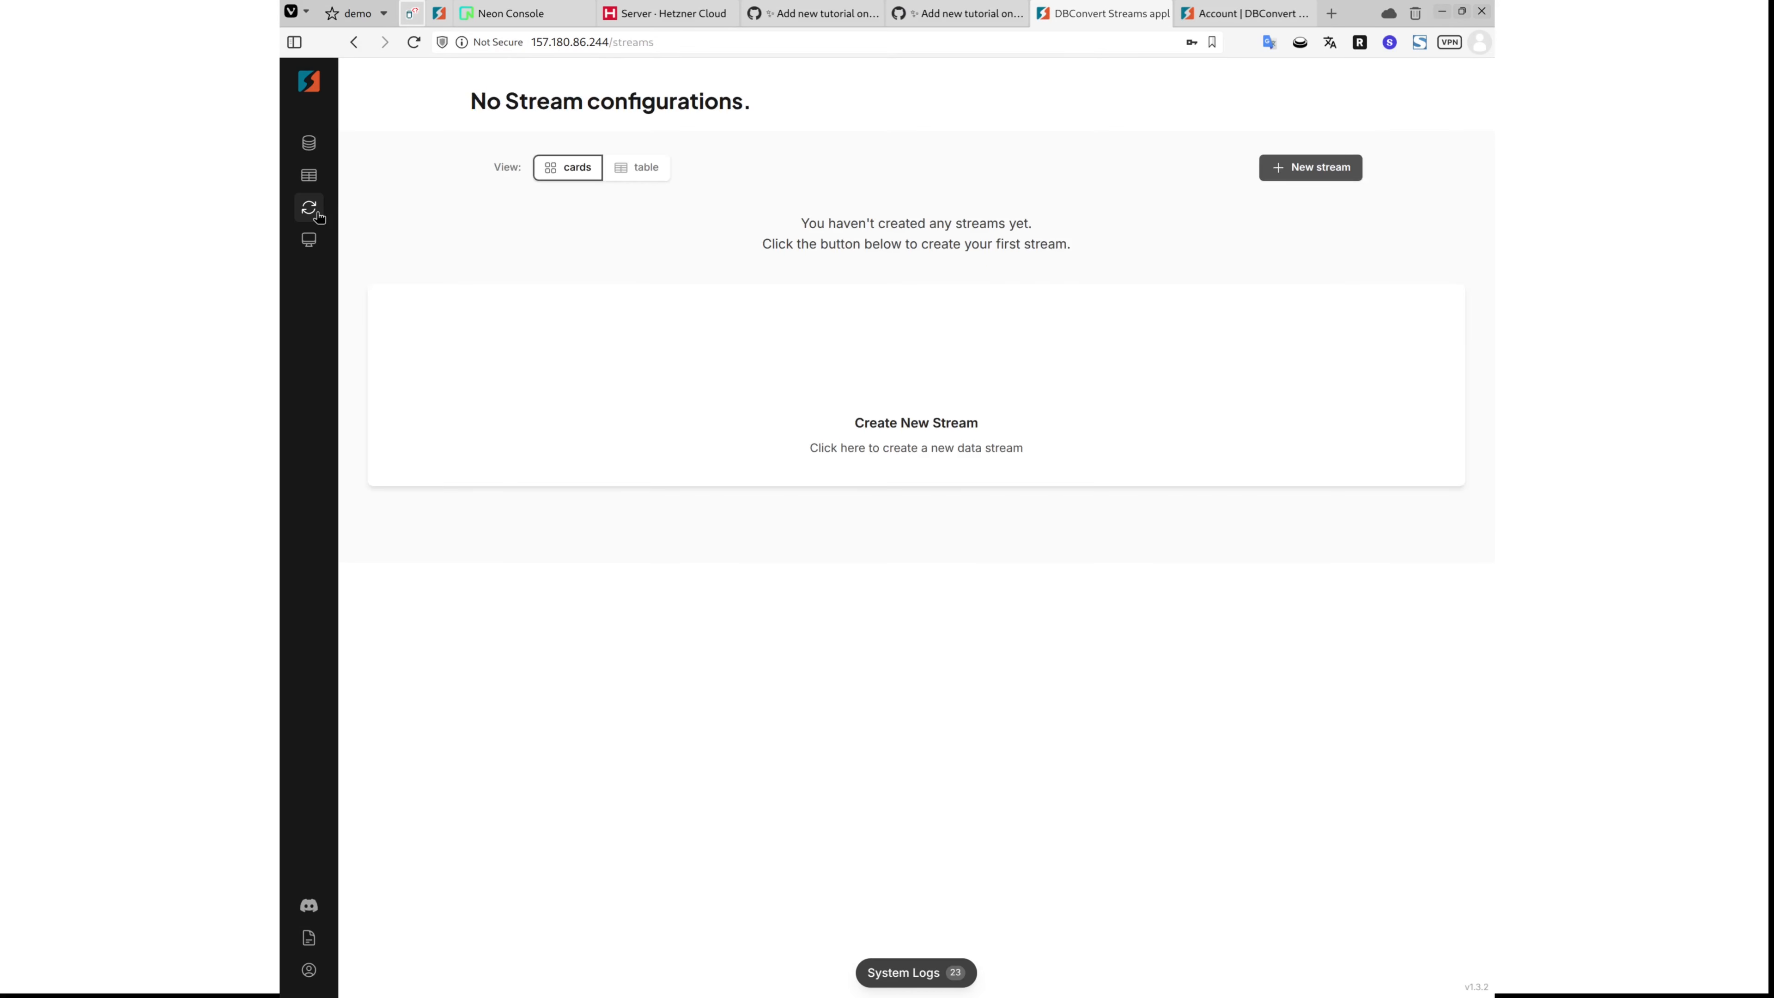
pyautogui.click(962, 445)
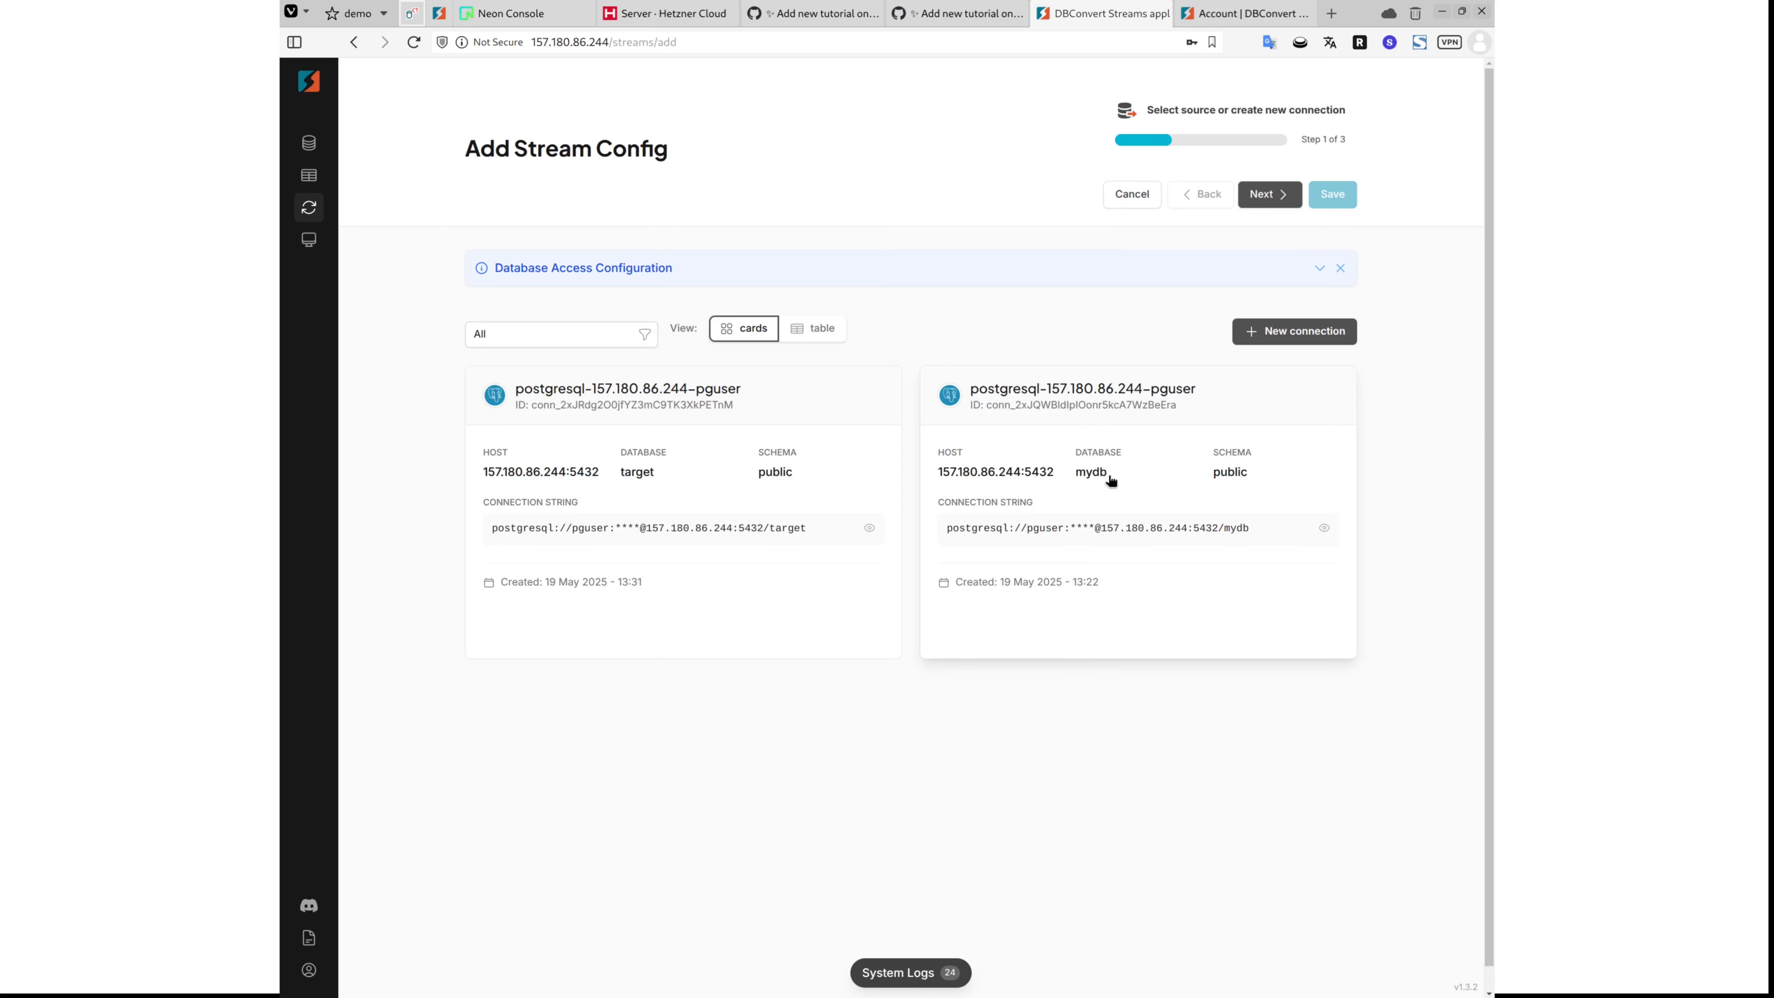
pyautogui.click(1141, 491)
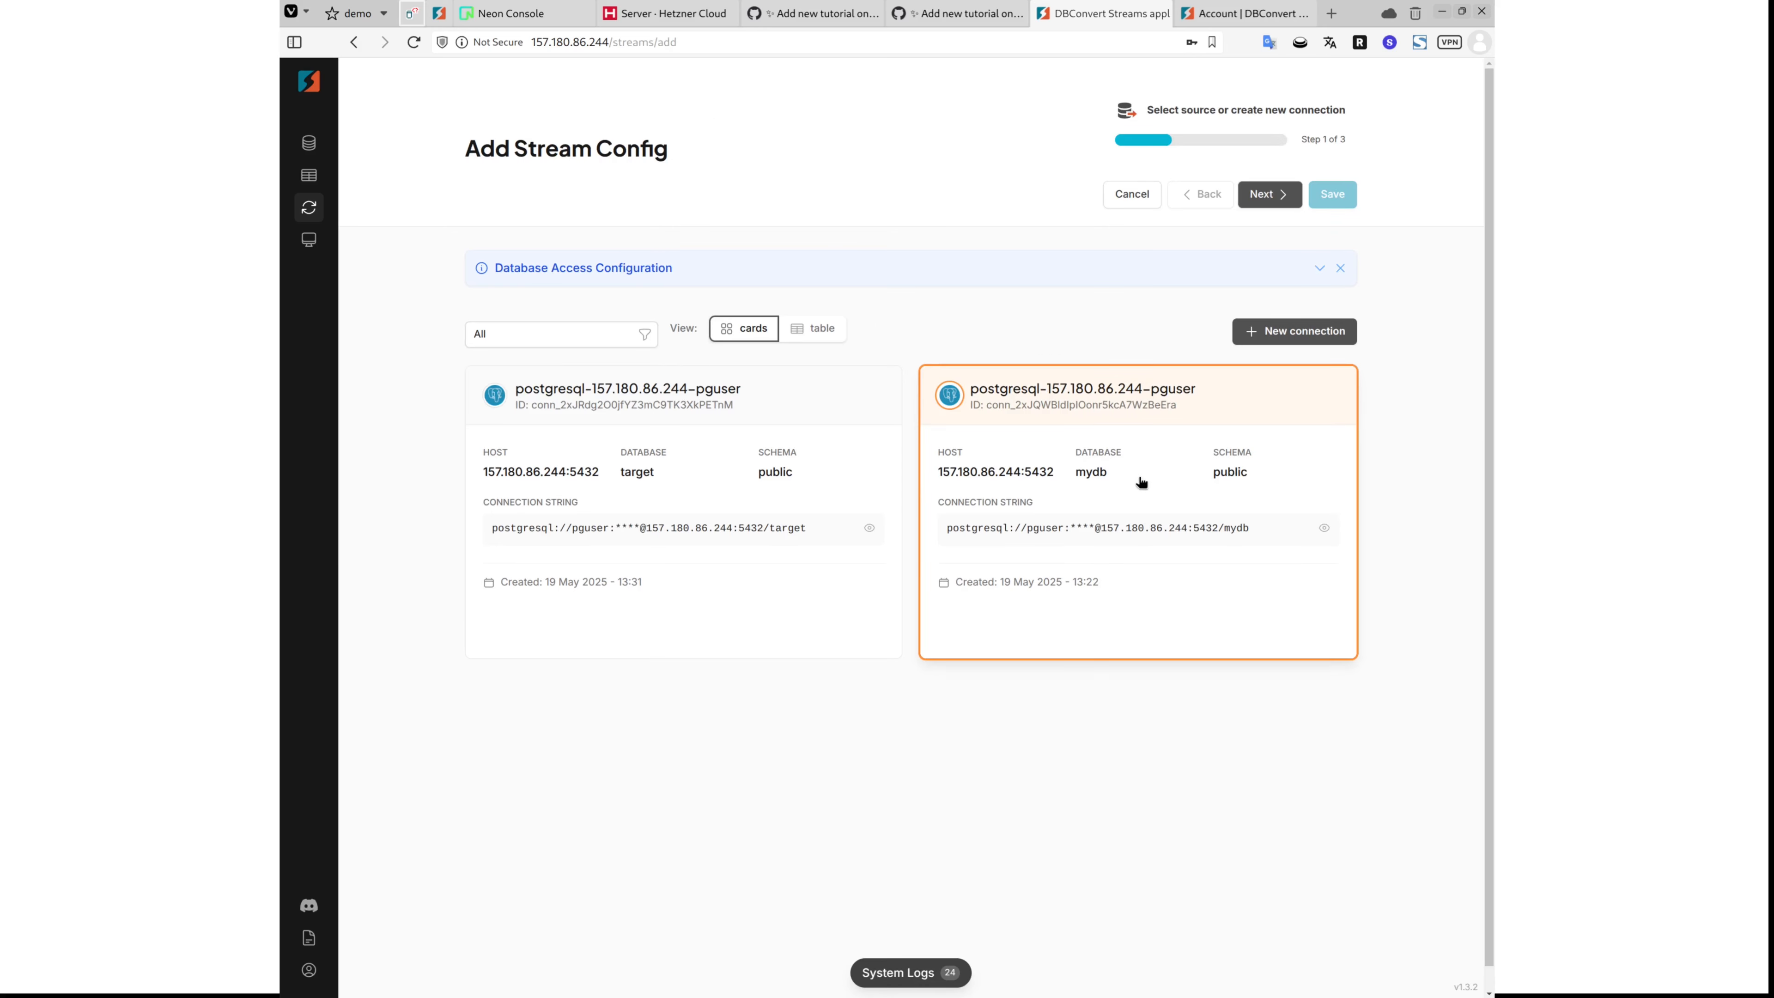
pyautogui.click(1290, 203)
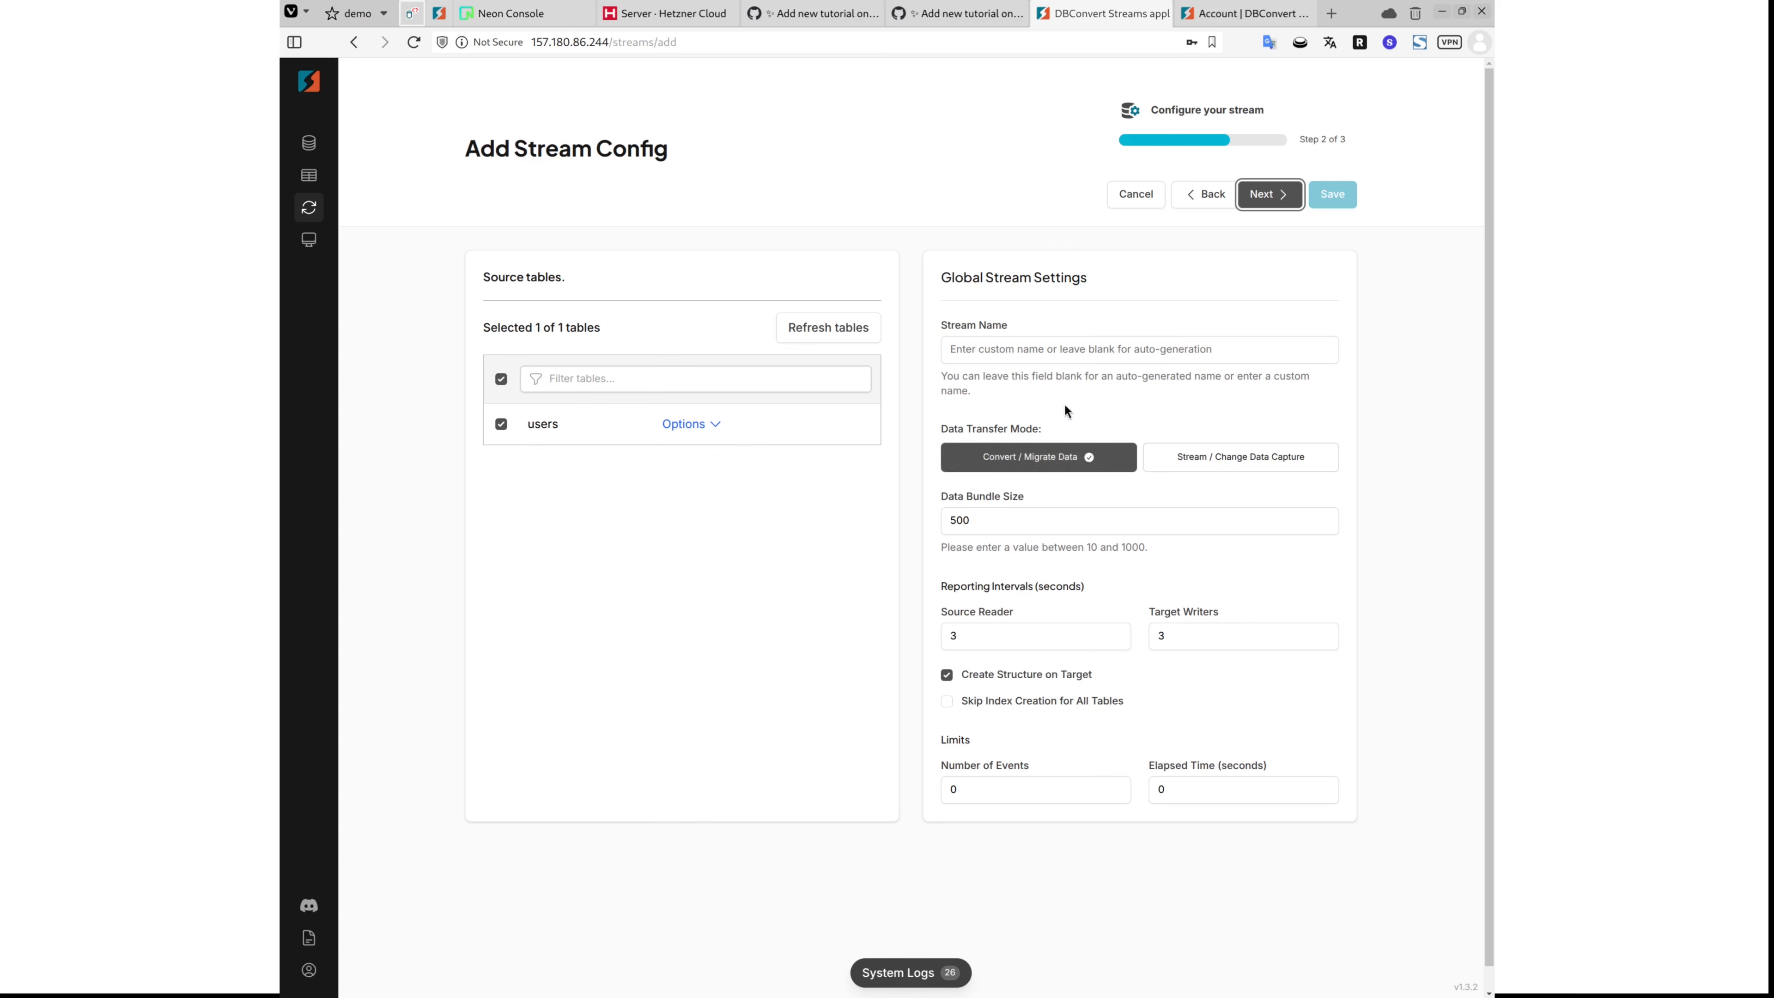
pyautogui.click(1282, 198)
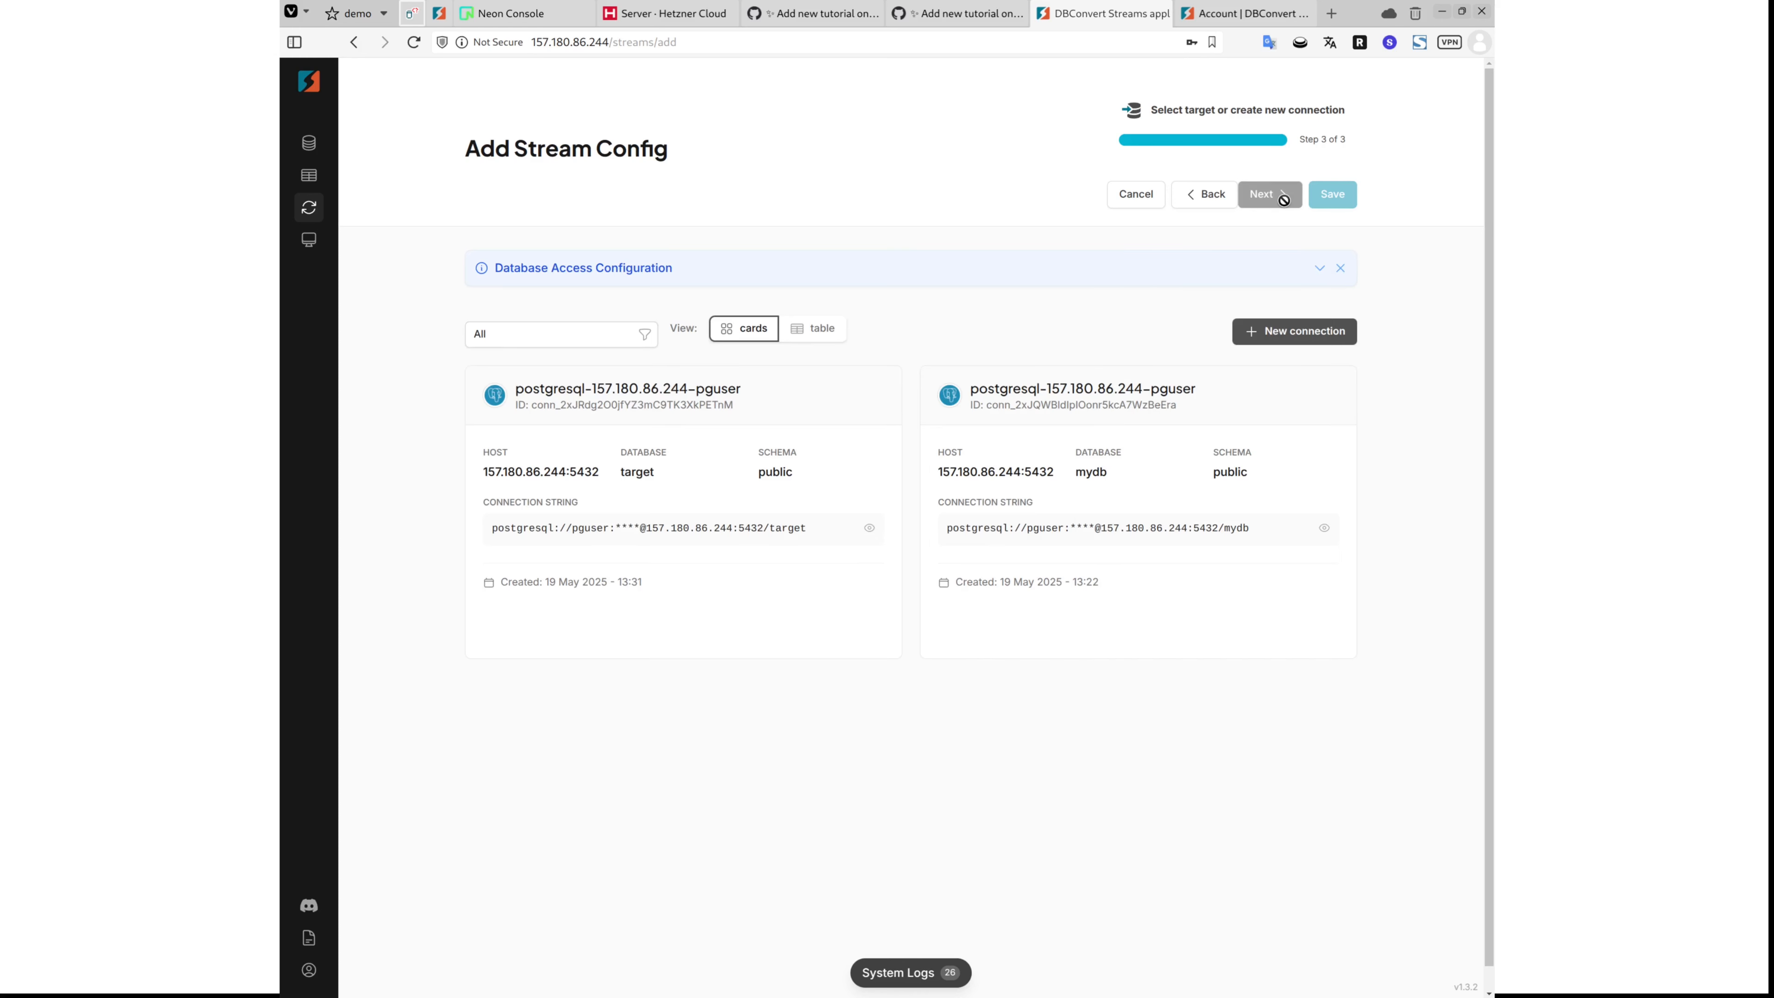
# Step: Save the stream with the target database's connection as its destination and start it
pyautogui.click(558, 531)
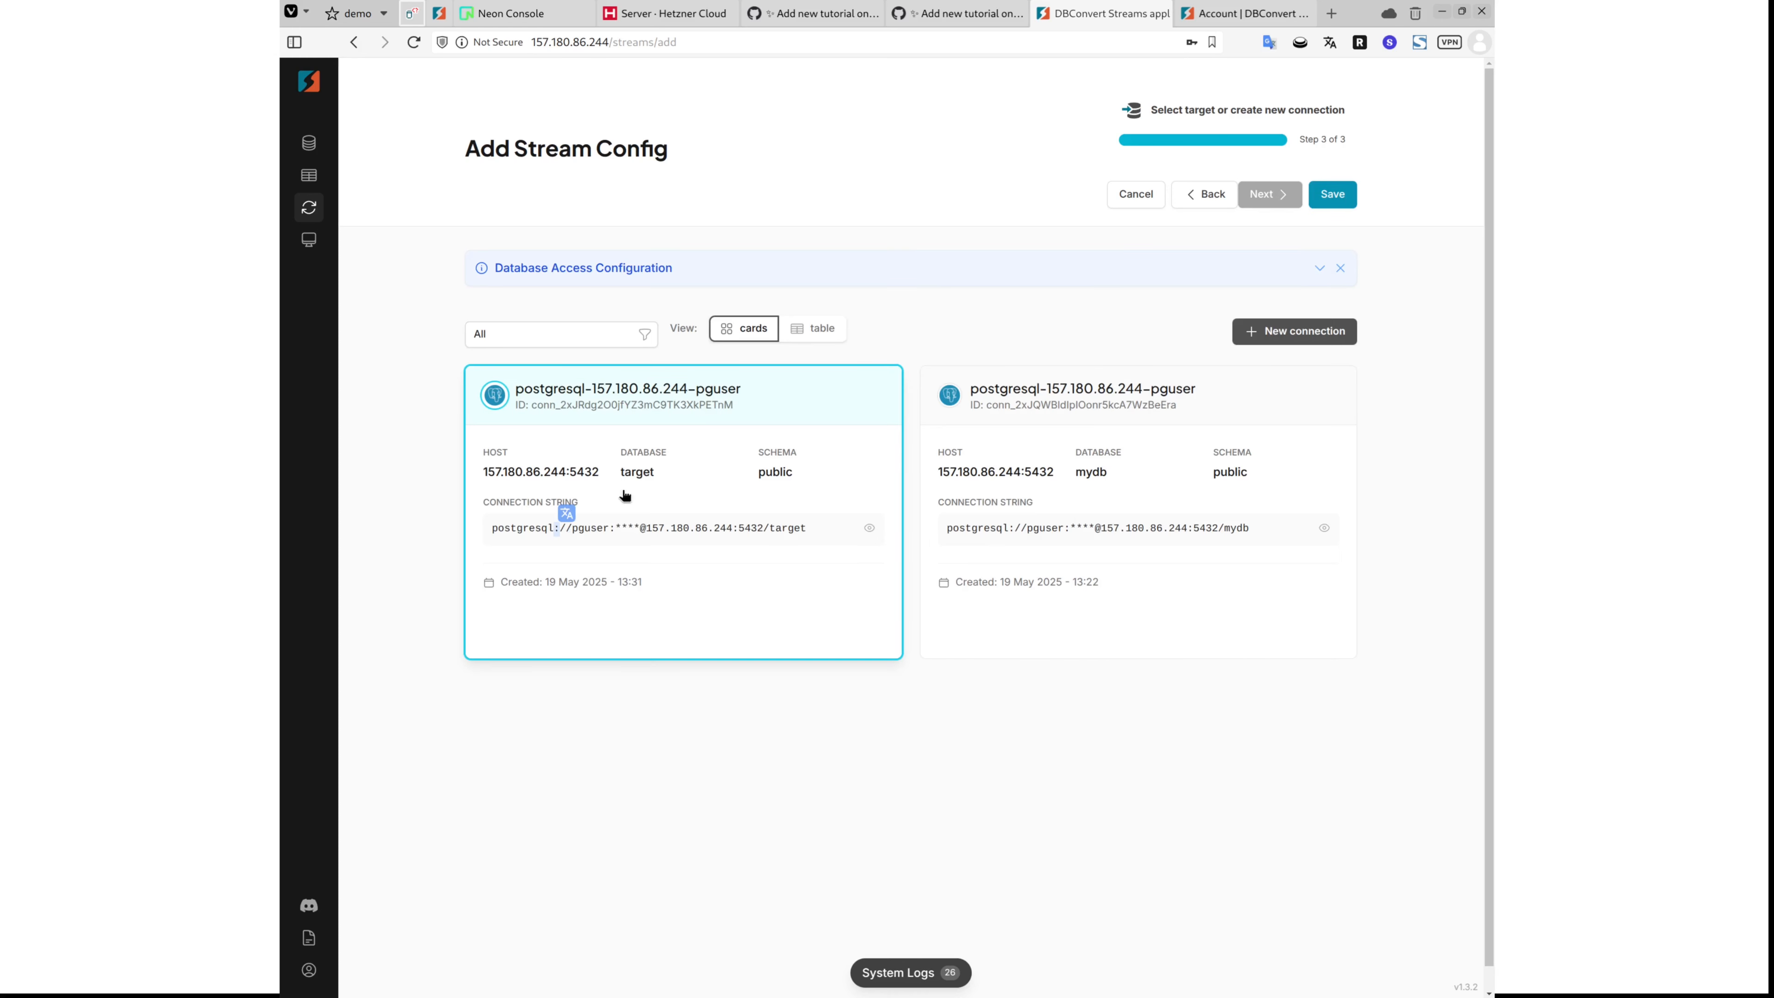
pyautogui.click(1330, 196)
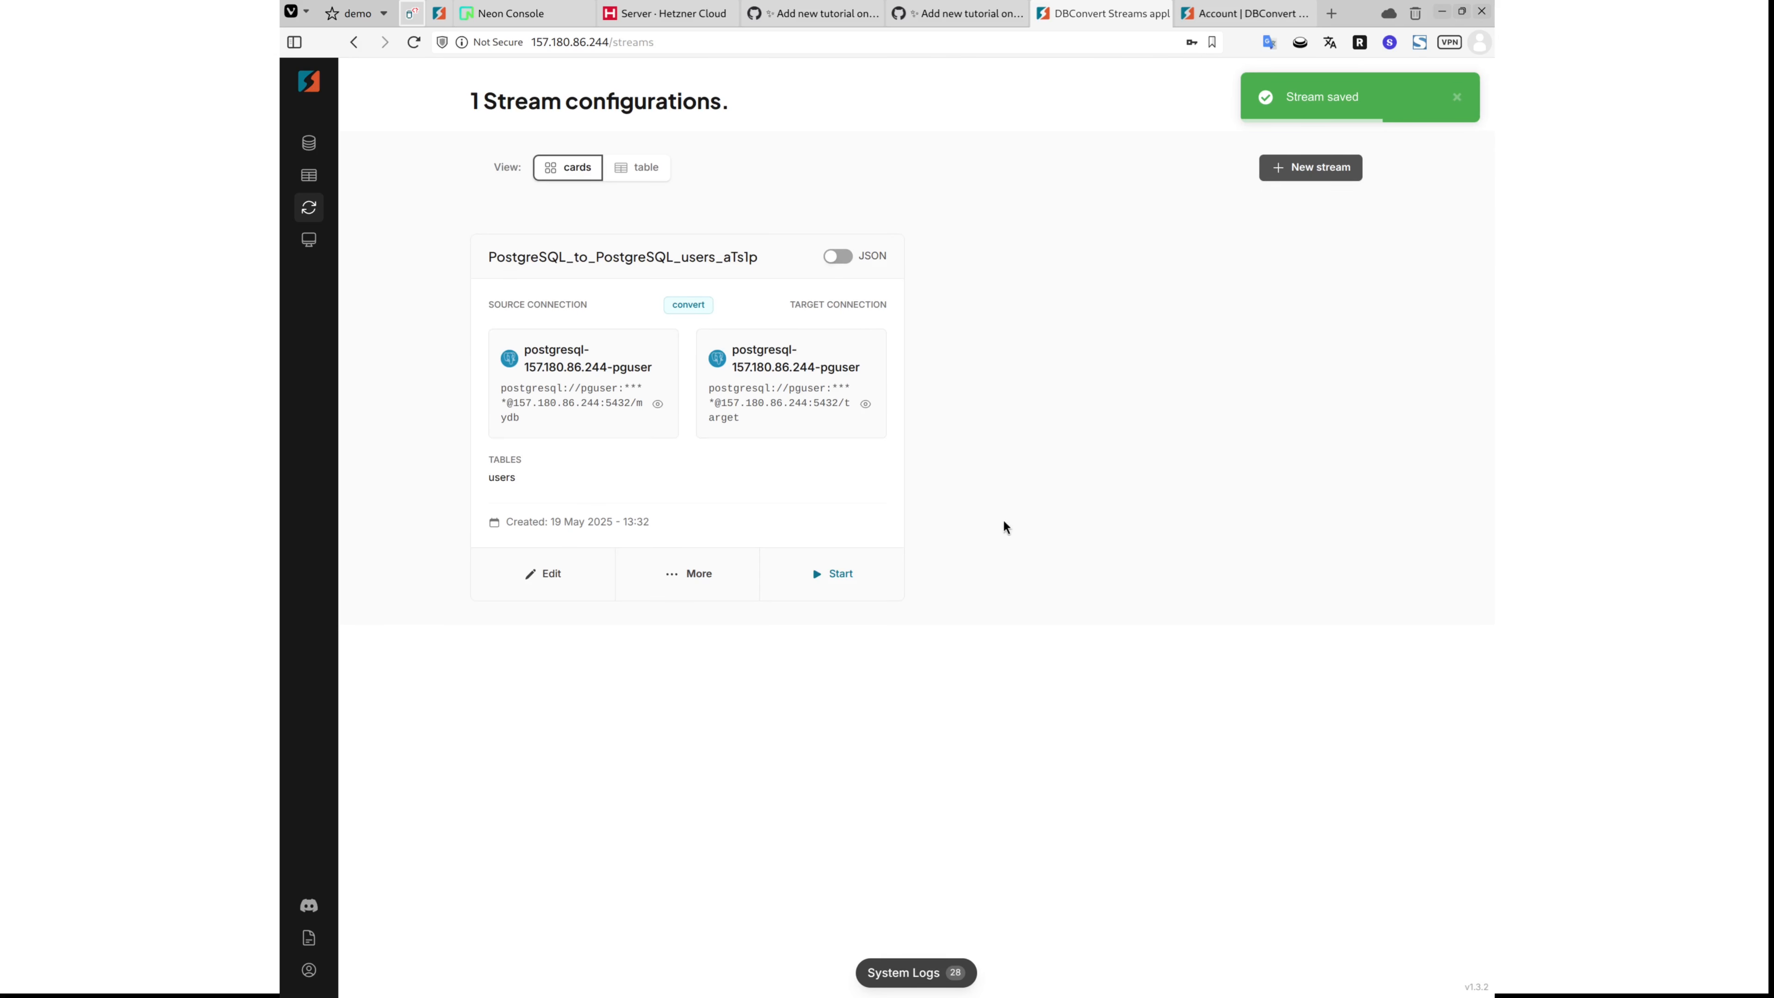
pyautogui.click(839, 580)
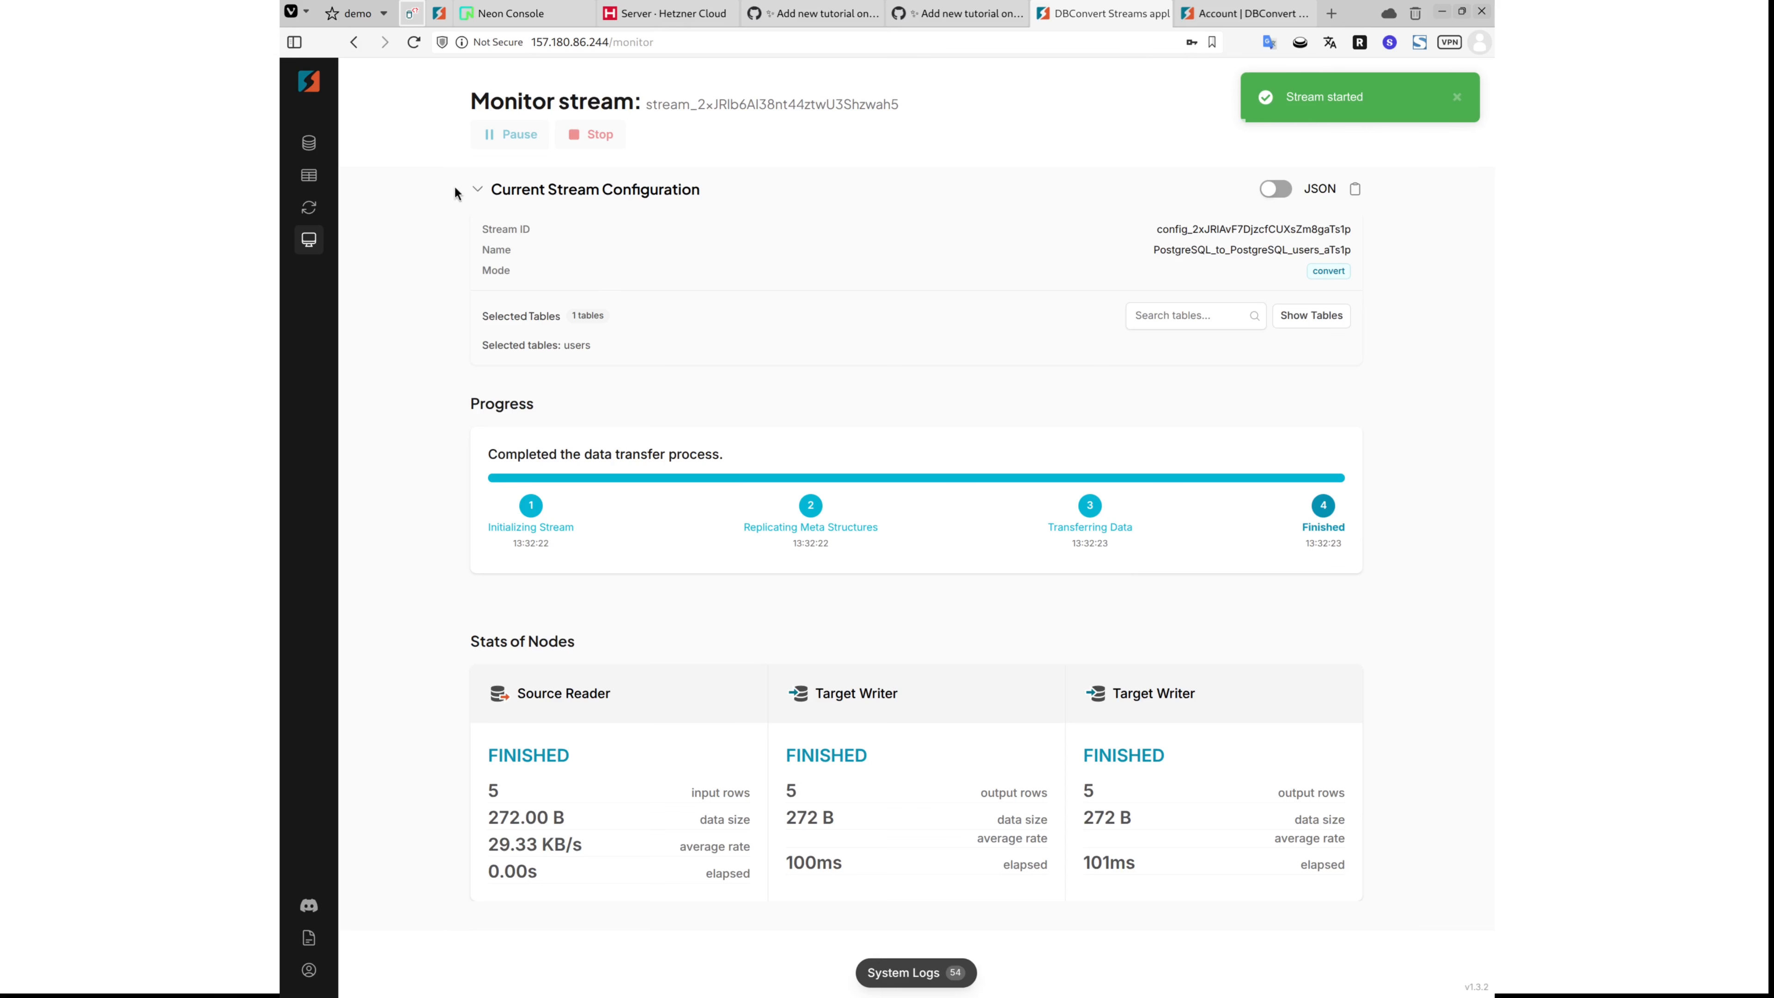
# Step: Open the target database's connection in the Database Explorer to inspect the migrated data
pyautogui.click(309, 144)
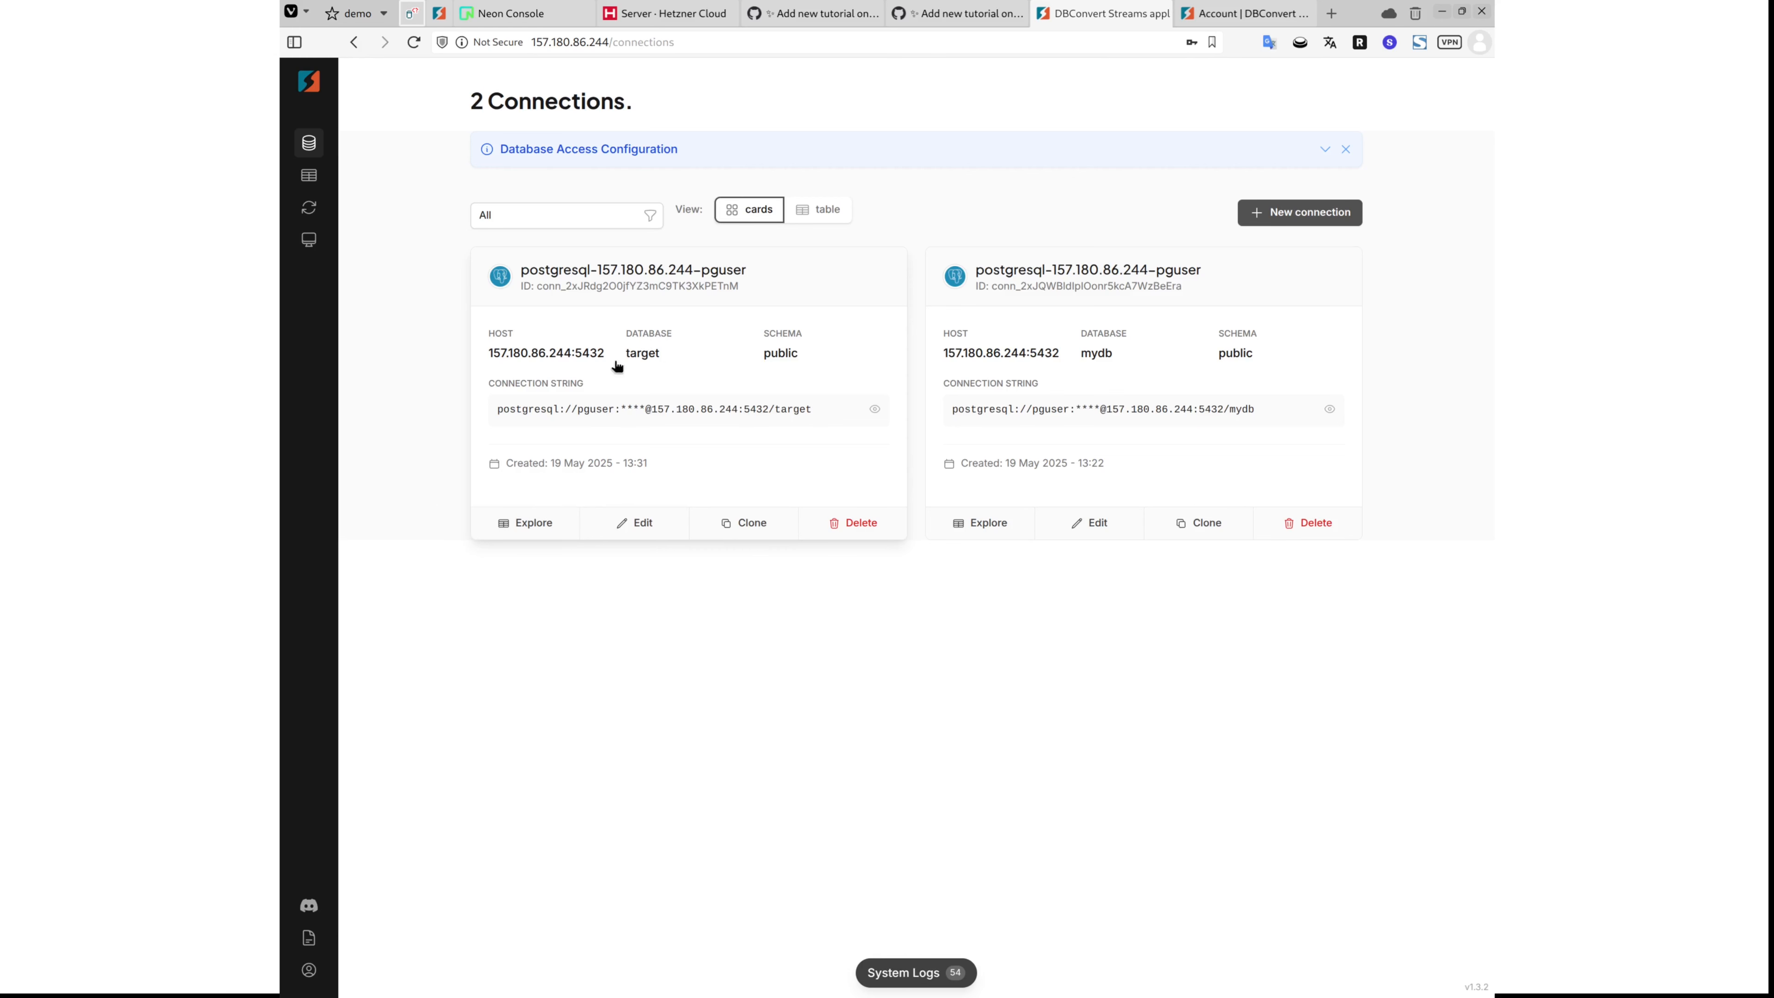
pyautogui.click(548, 534)
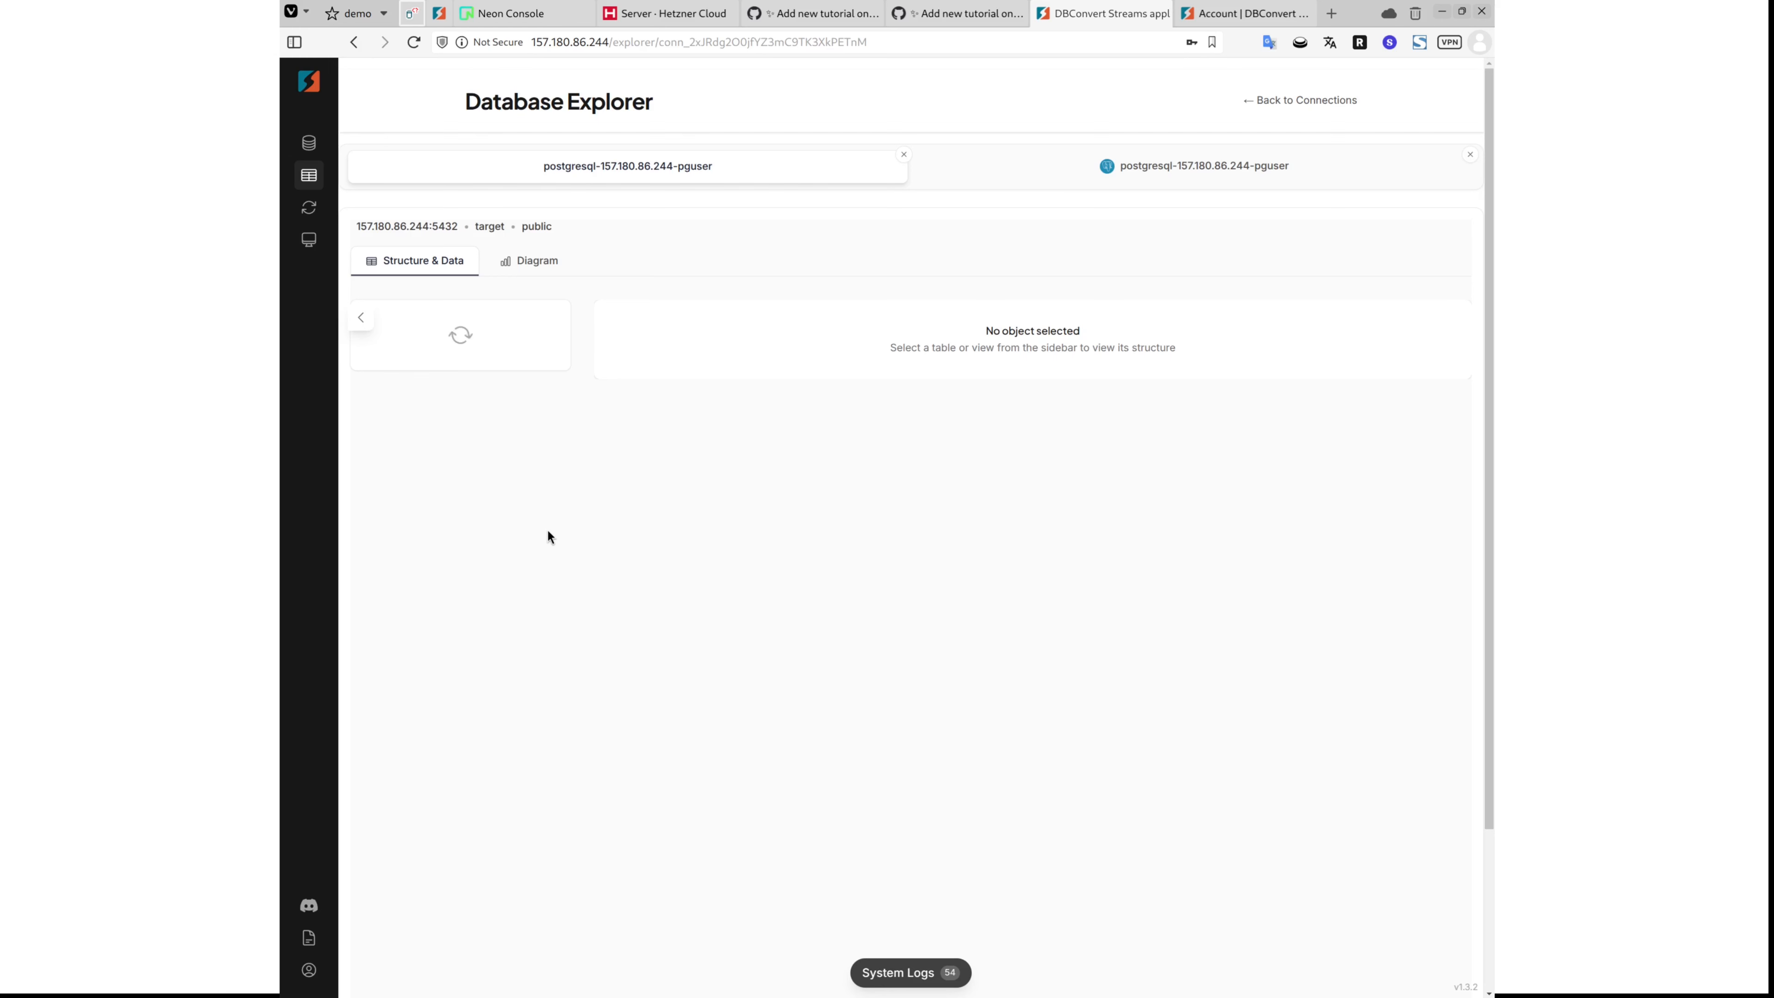